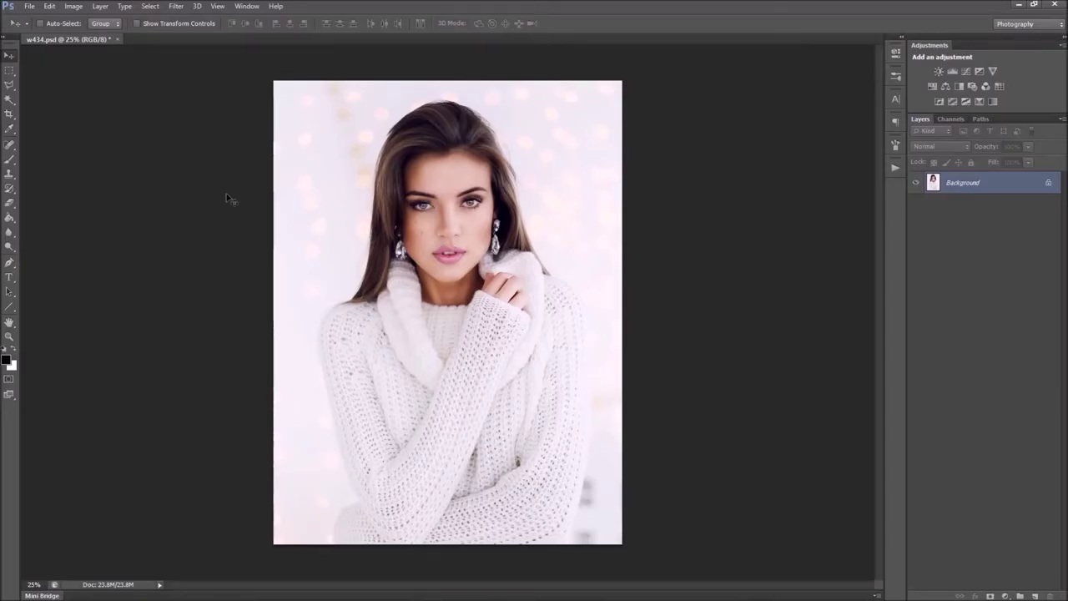
# - Load the Brush .abr set from the Mixed Art Photoshop Action folder in Preset Manager
pyautogui.click(50, 8)
pyautogui.moveTo(100, 408)
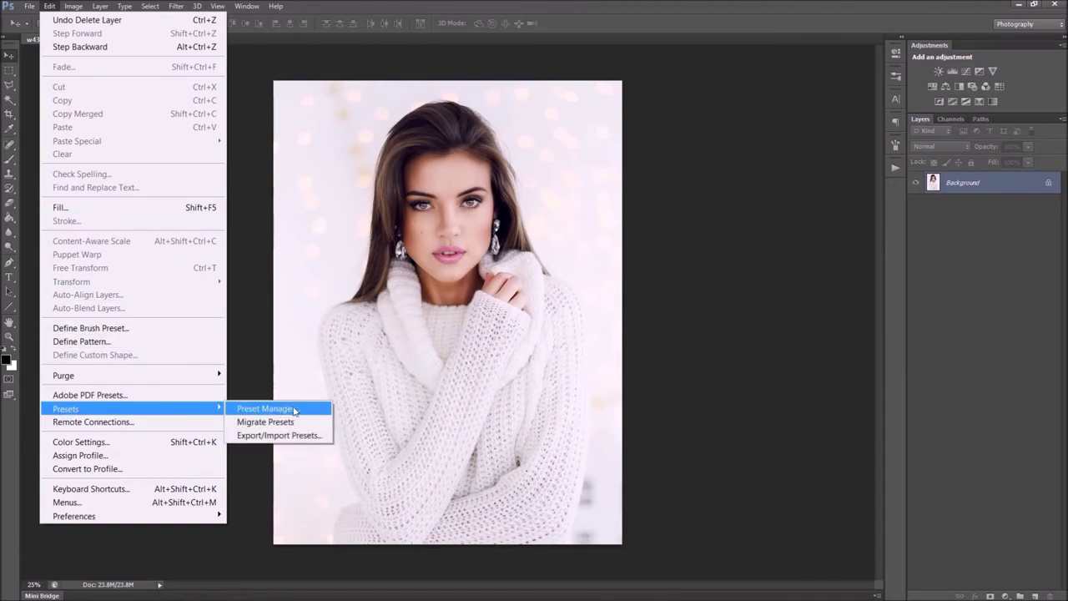
pyautogui.click(295, 410)
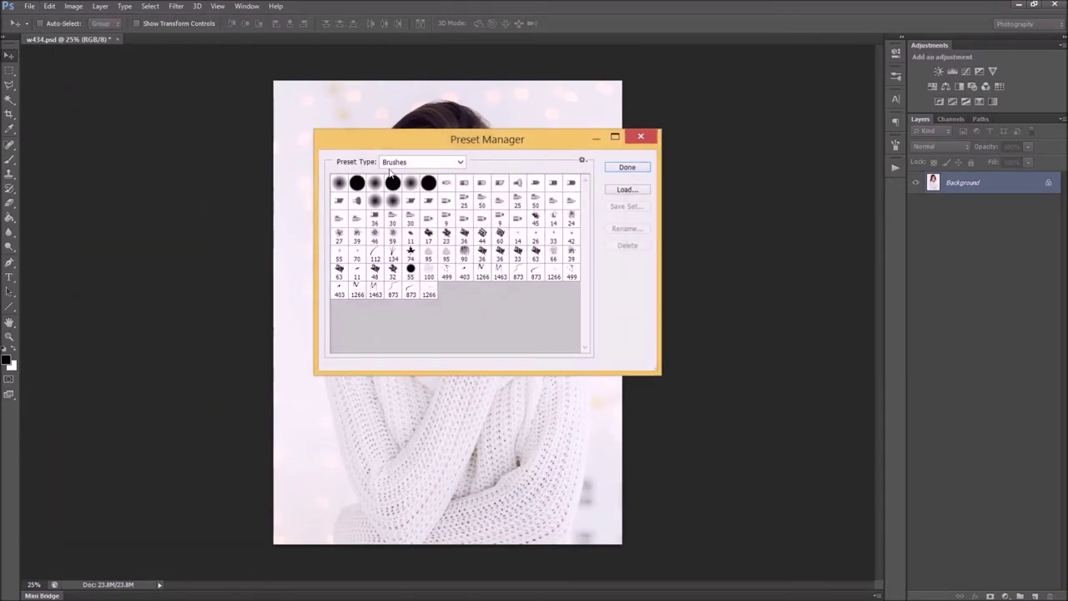
pyautogui.click(626, 190)
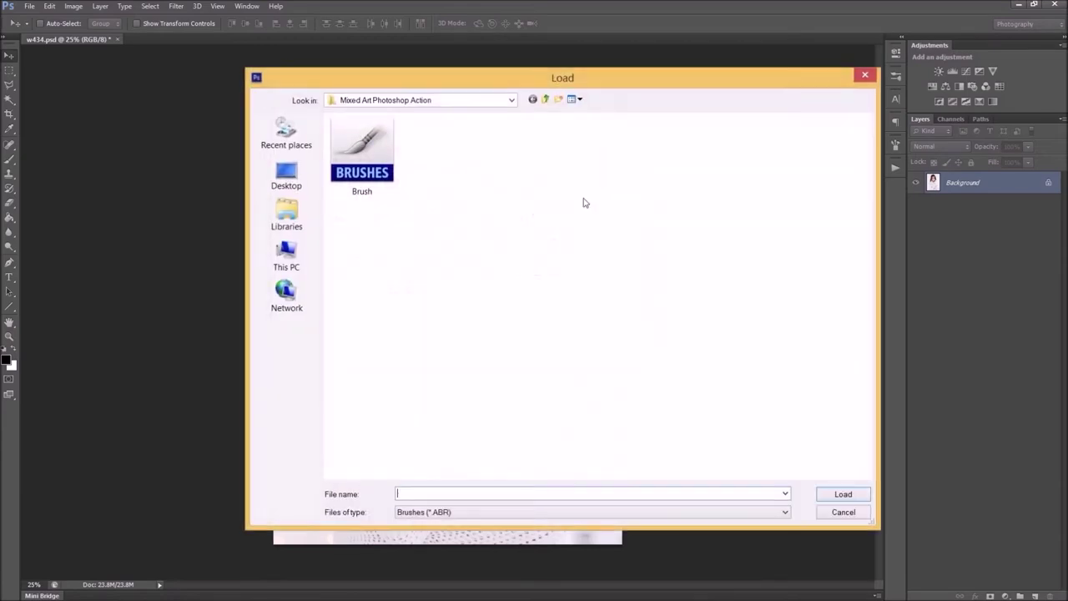
pyautogui.click(394, 172)
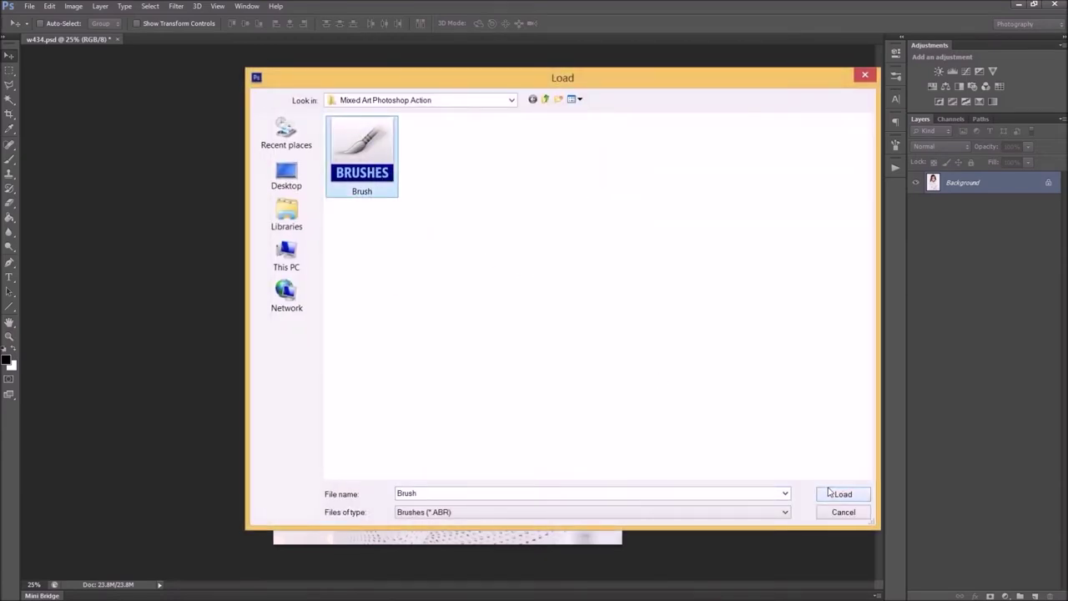
pyautogui.click(829, 493)
# - Load the Pattern .pat file into the Patterns presets and close Preset Manager
pyautogui.click(460, 162)
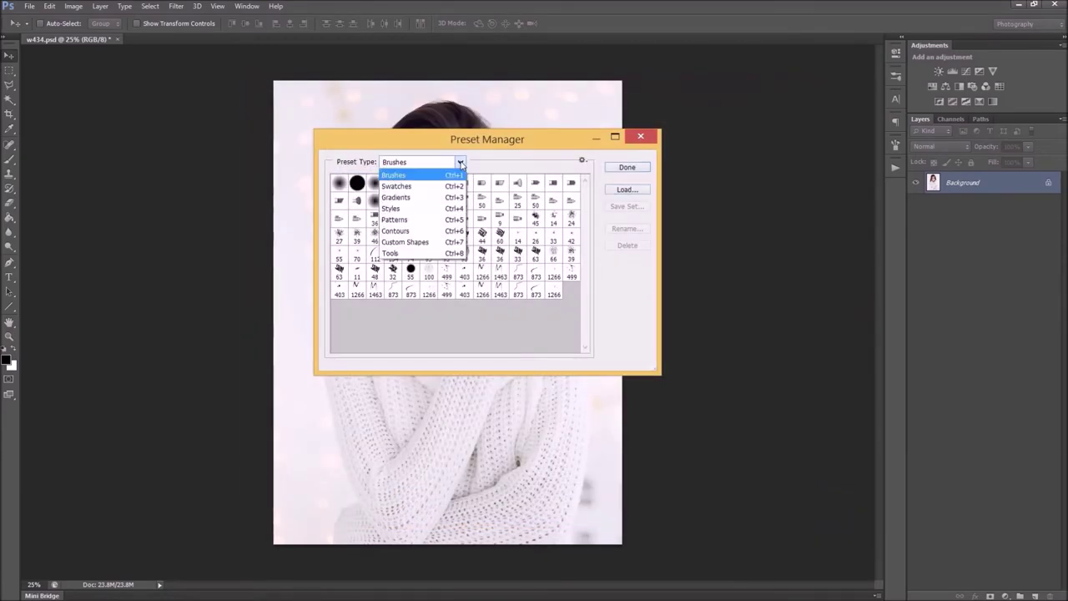
pyautogui.click(427, 220)
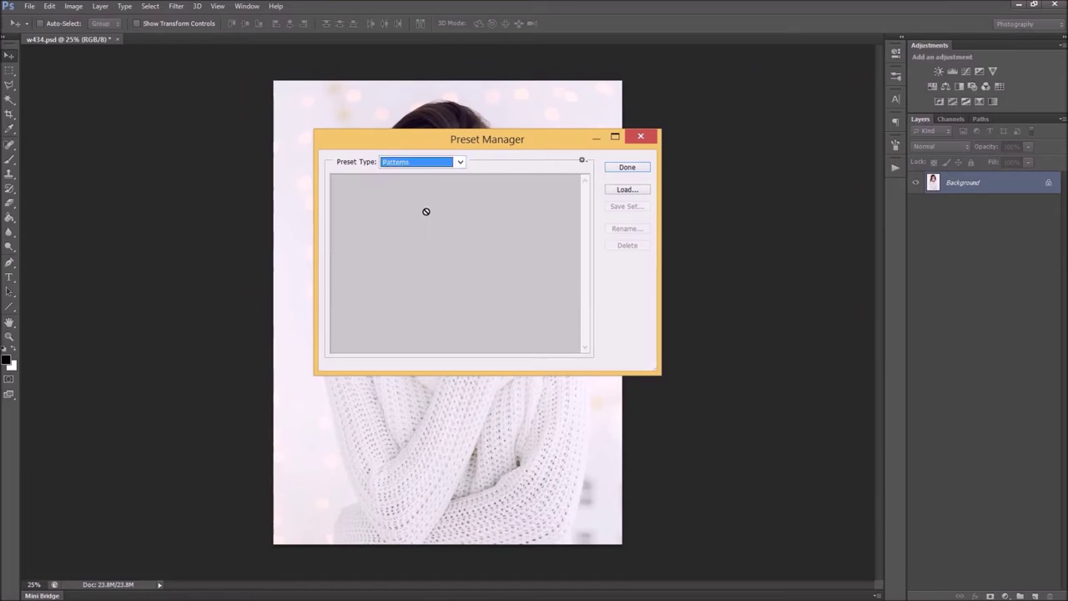
pyautogui.click(618, 191)
pyautogui.click(381, 173)
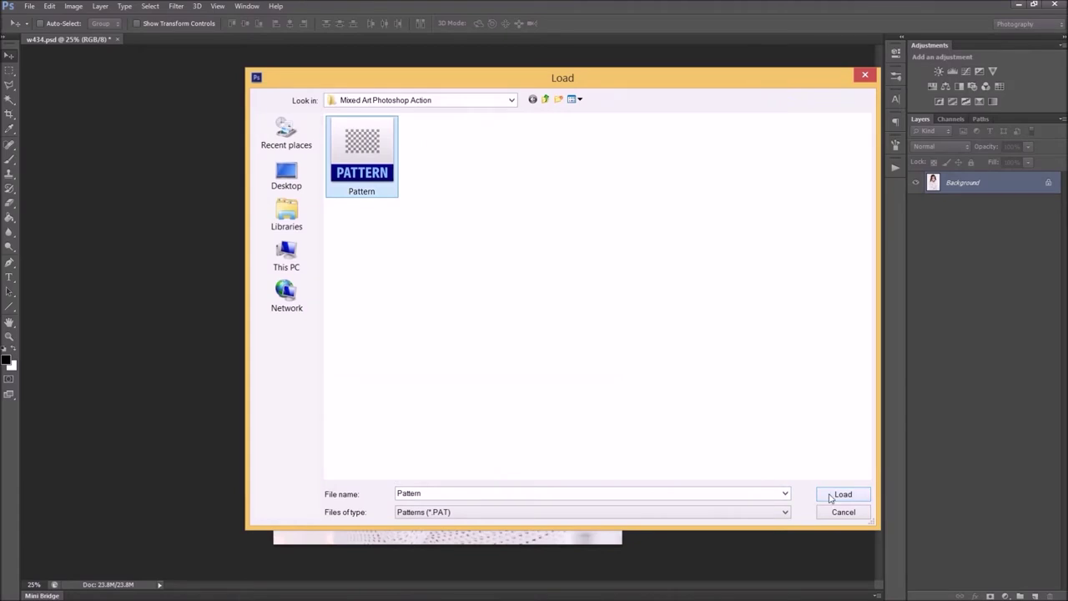
pyautogui.click(842, 494)
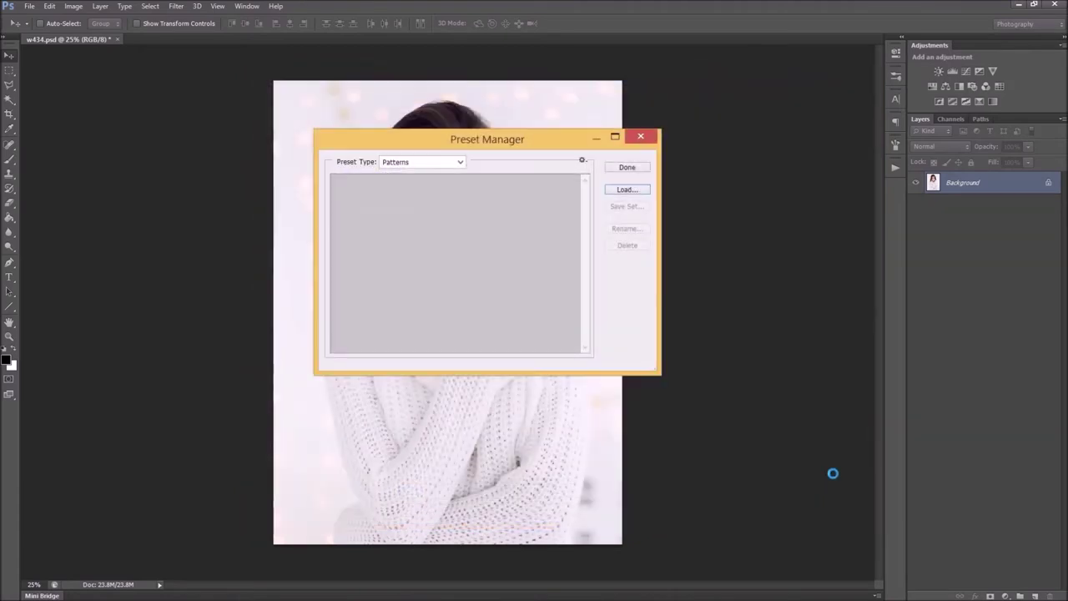
pyautogui.click(623, 170)
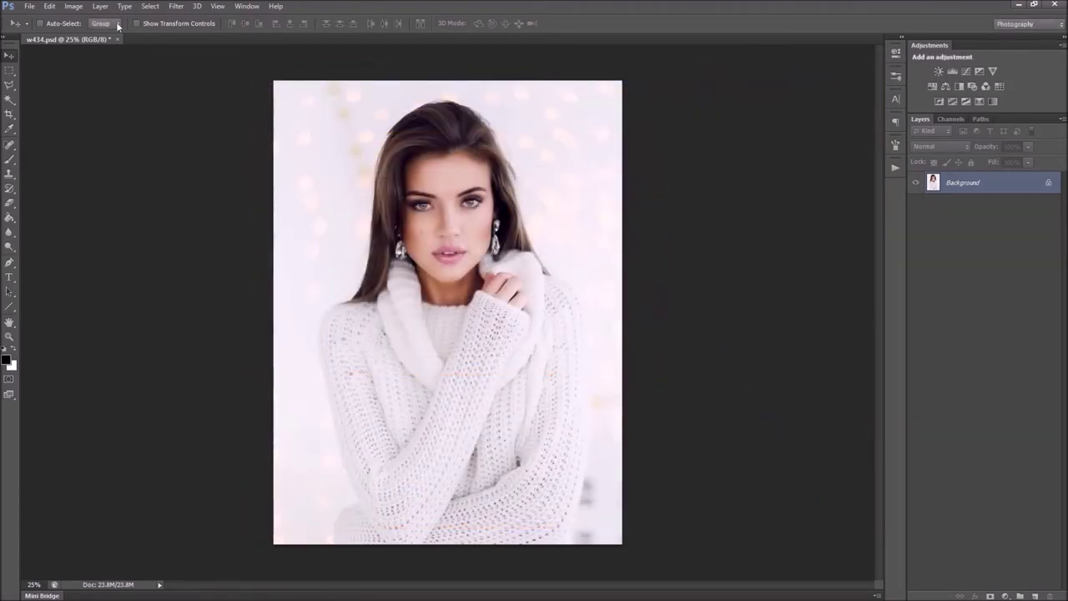
pyautogui.click(74, 6)
pyautogui.moveTo(85, 20)
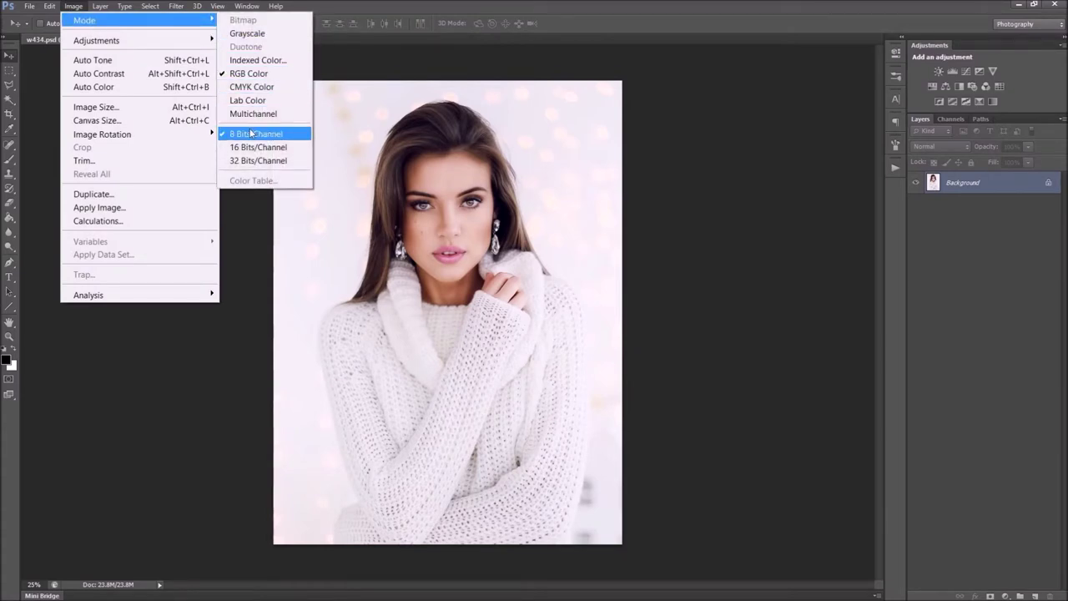
pyautogui.click(151, 108)
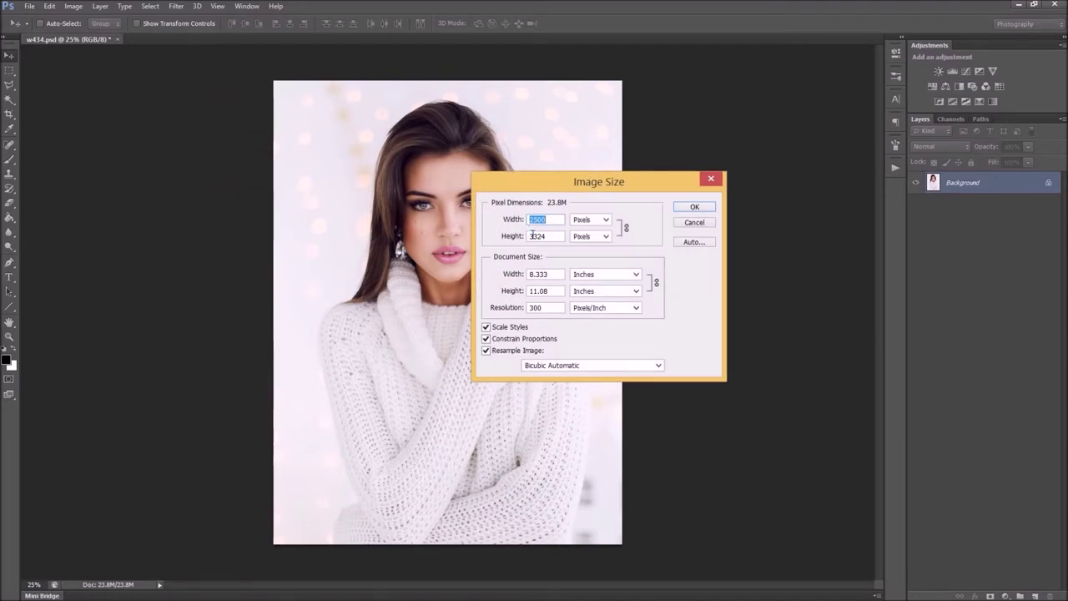
pyautogui.click(712, 179)
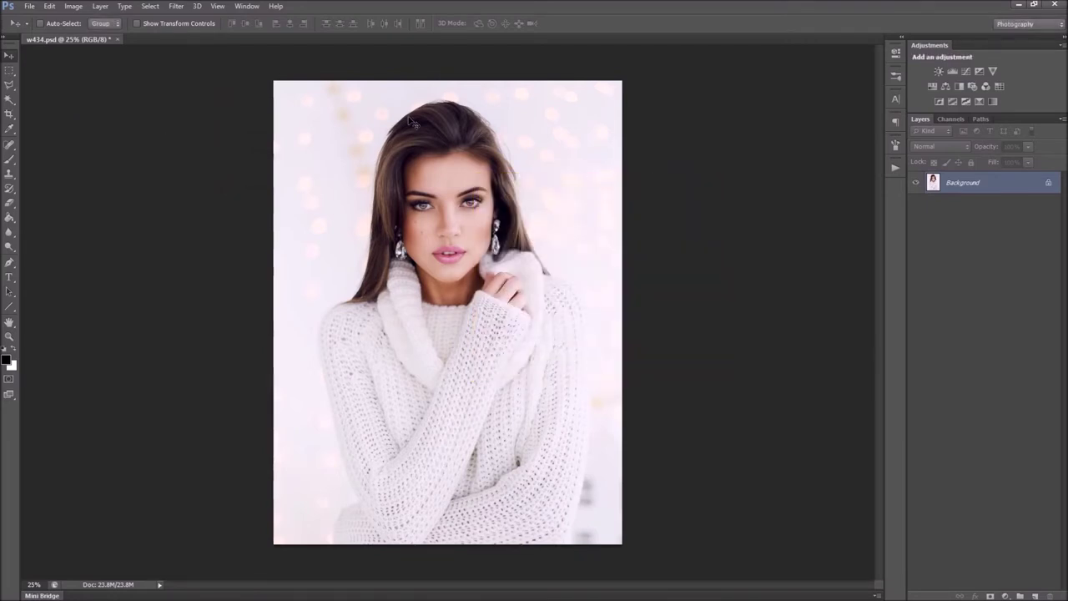
pyautogui.click(246, 6)
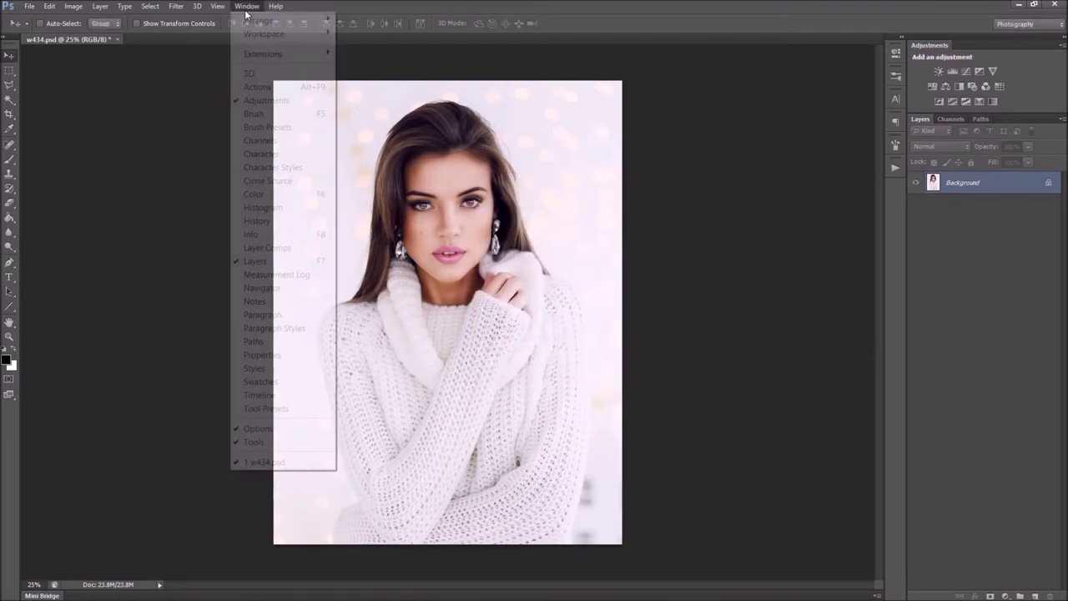
# - Load Mixed Art Photoshop Action.atn into the Actions panel and select its PLAY action
pyautogui.click(258, 86)
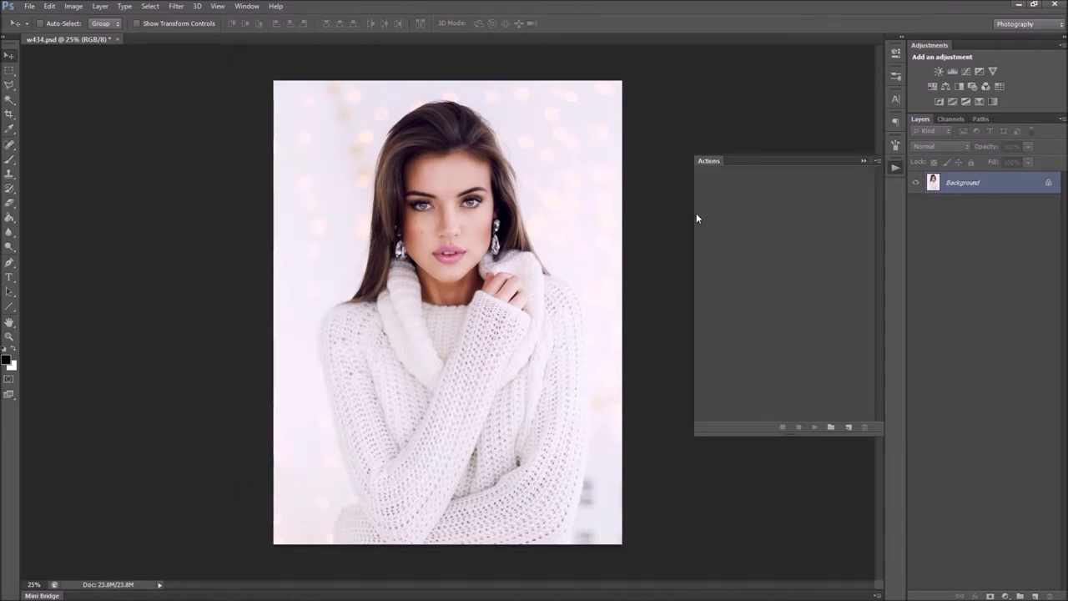
pyautogui.click(877, 161)
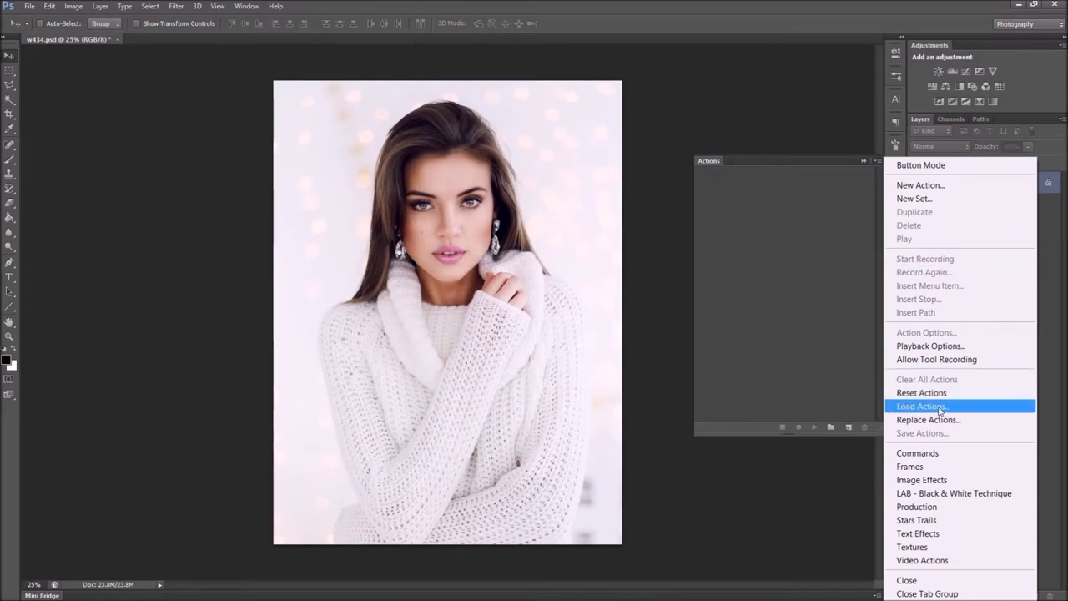
pyautogui.click(940, 411)
pyautogui.click(382, 194)
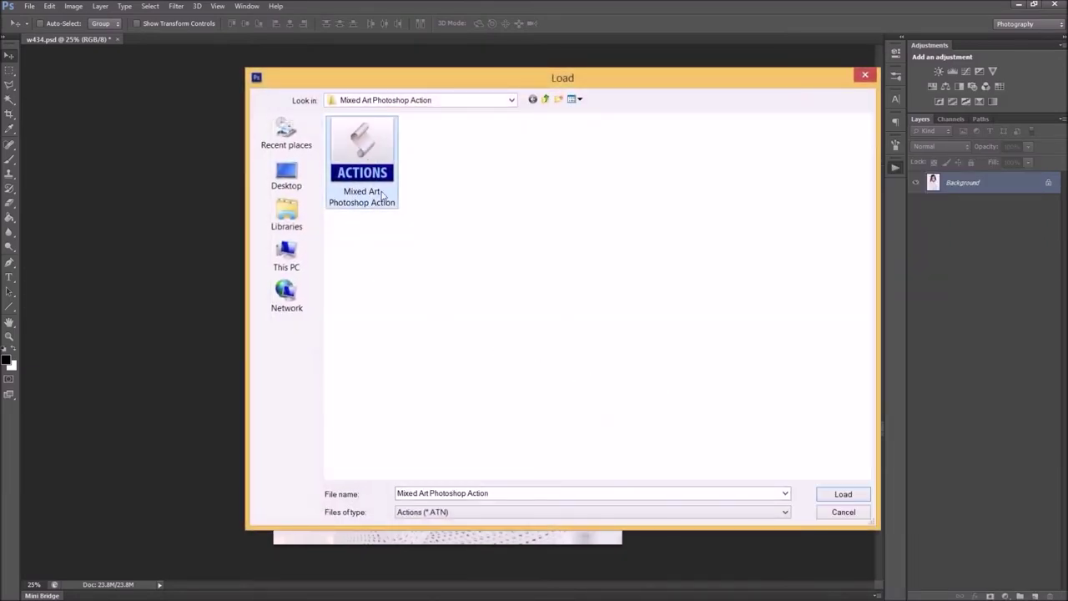
pyautogui.click(835, 496)
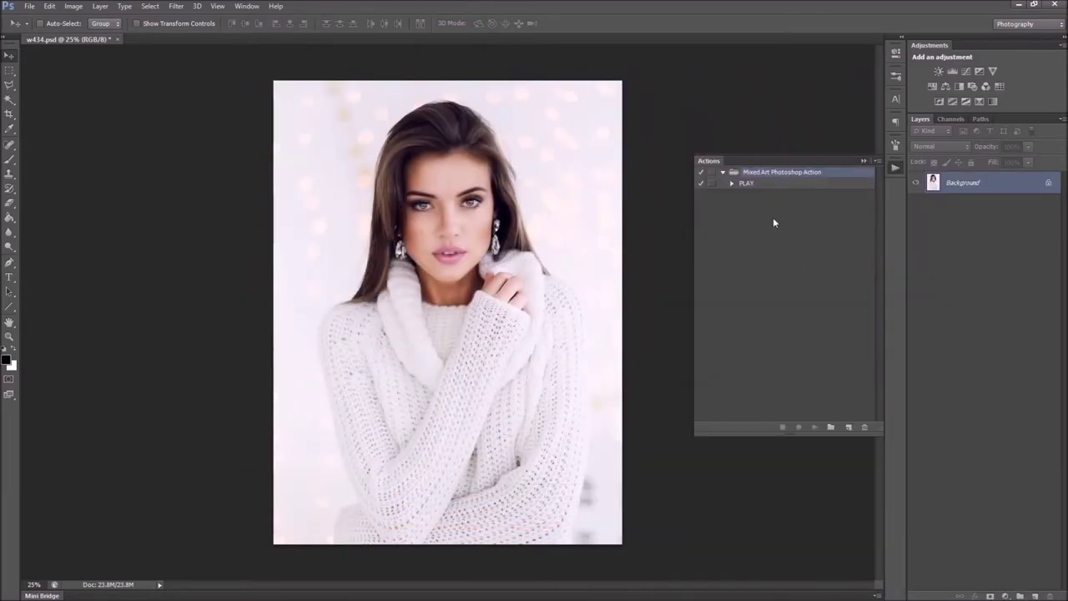
pyautogui.click(767, 184)
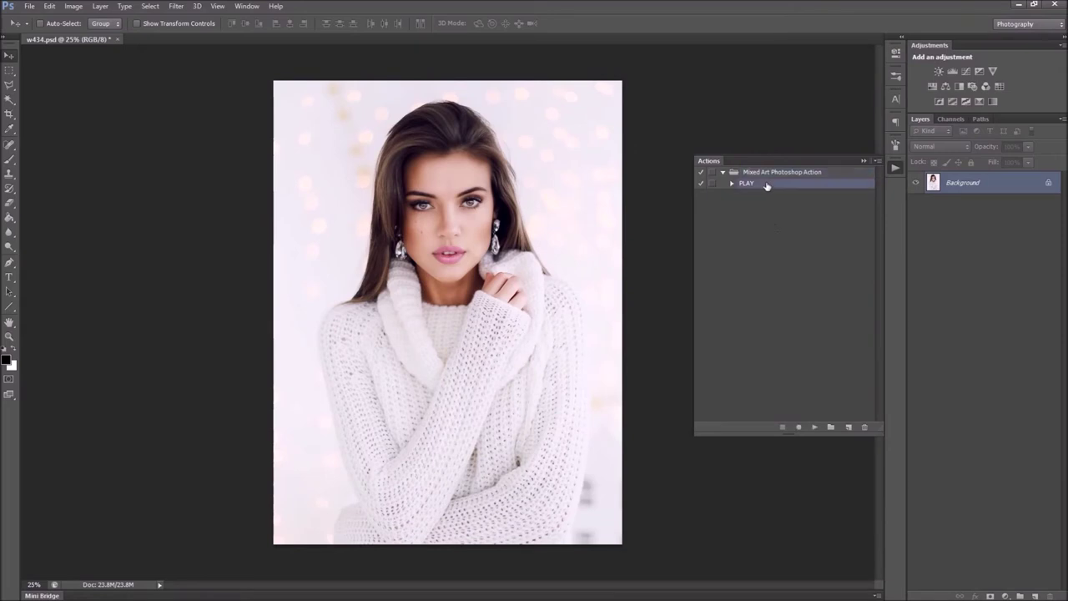
pyautogui.click(1062, 120)
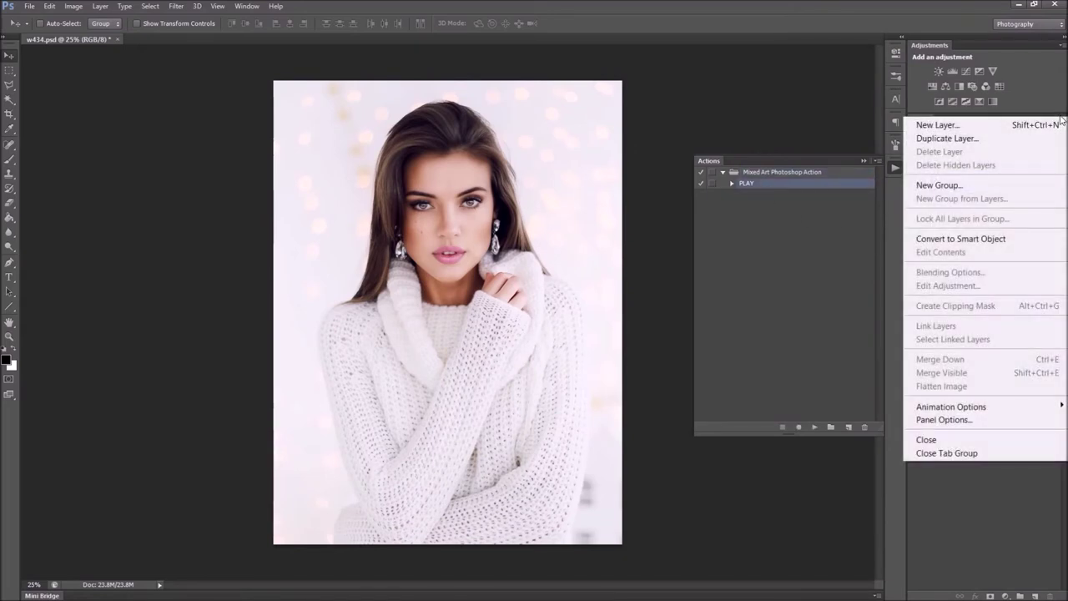
pyautogui.click(978, 422)
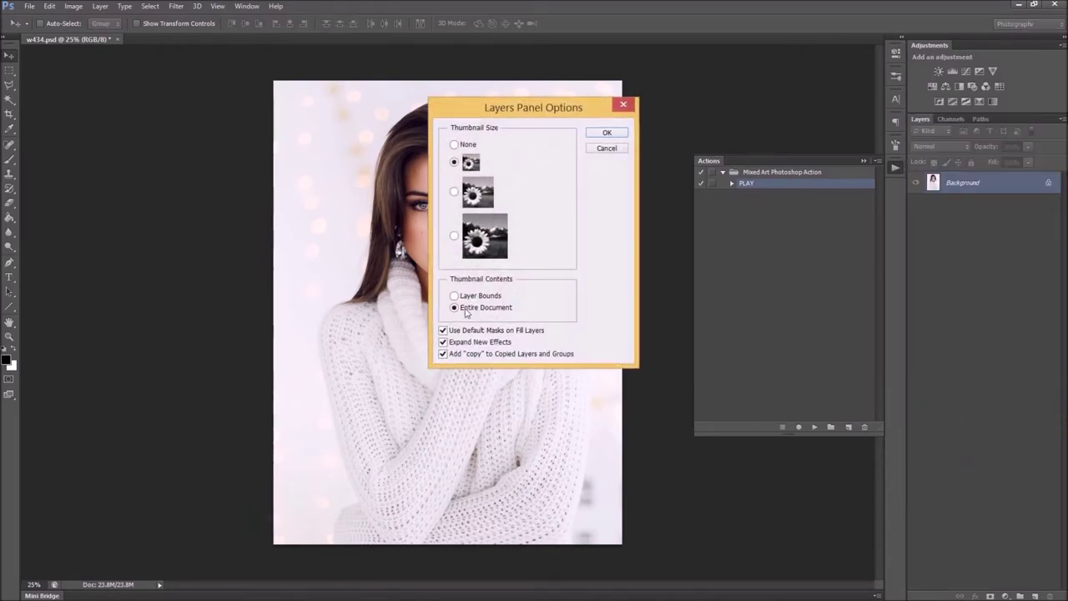
pyautogui.click(608, 133)
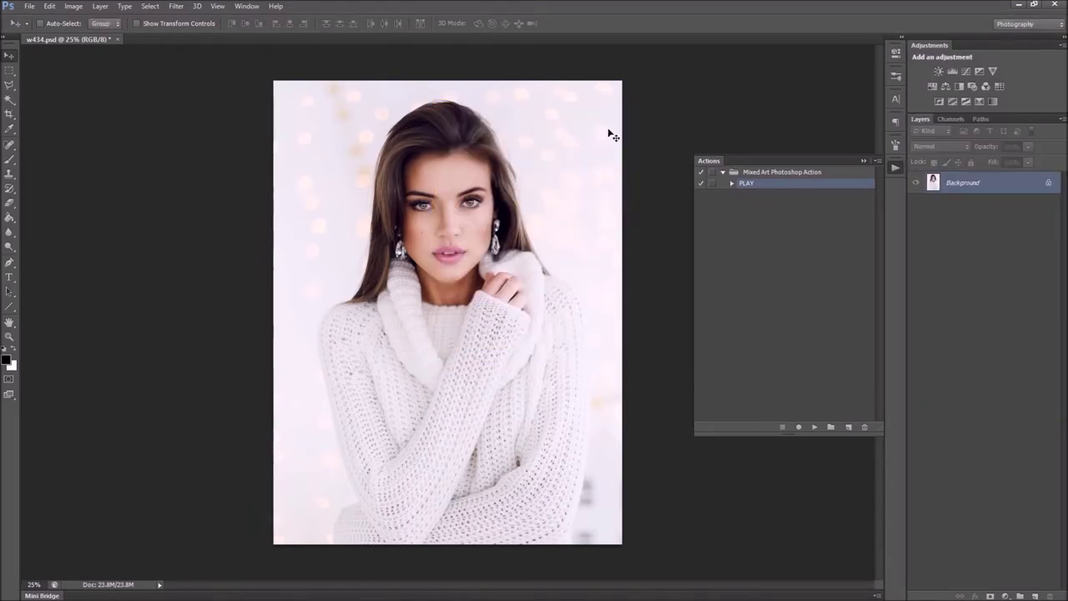
# - Create a new empty layer named denis154 above Background using Layer > New > Layer
pyautogui.click(101, 6)
pyautogui.moveTo(111, 18)
pyautogui.click(275, 20)
pyautogui.moveTo(590, 182); pyautogui.dragTo(406, 206)
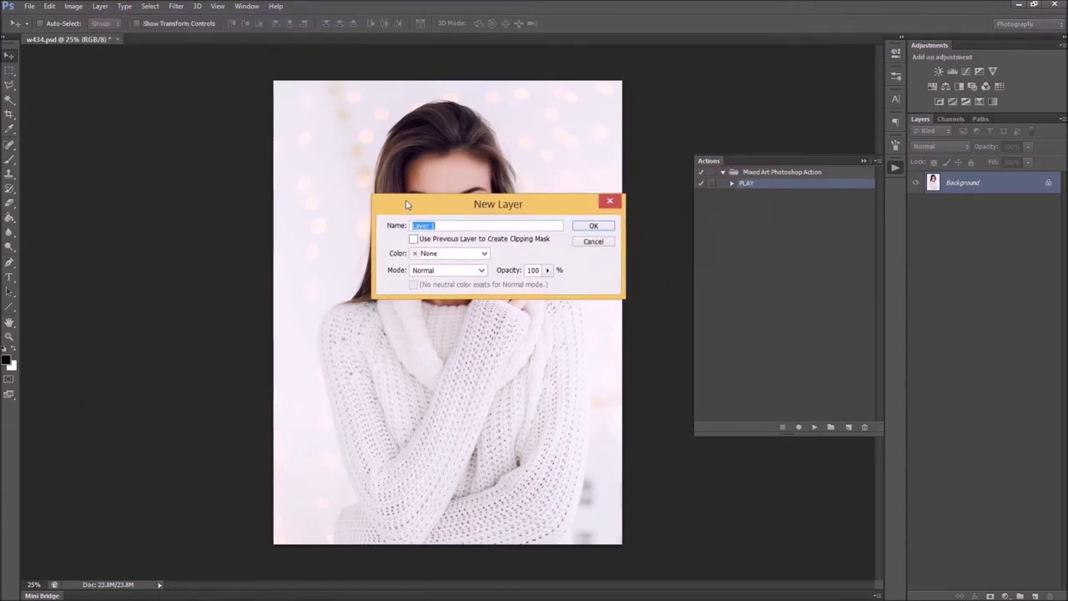
pyautogui.write('denis154')
pyautogui.click(593, 230)
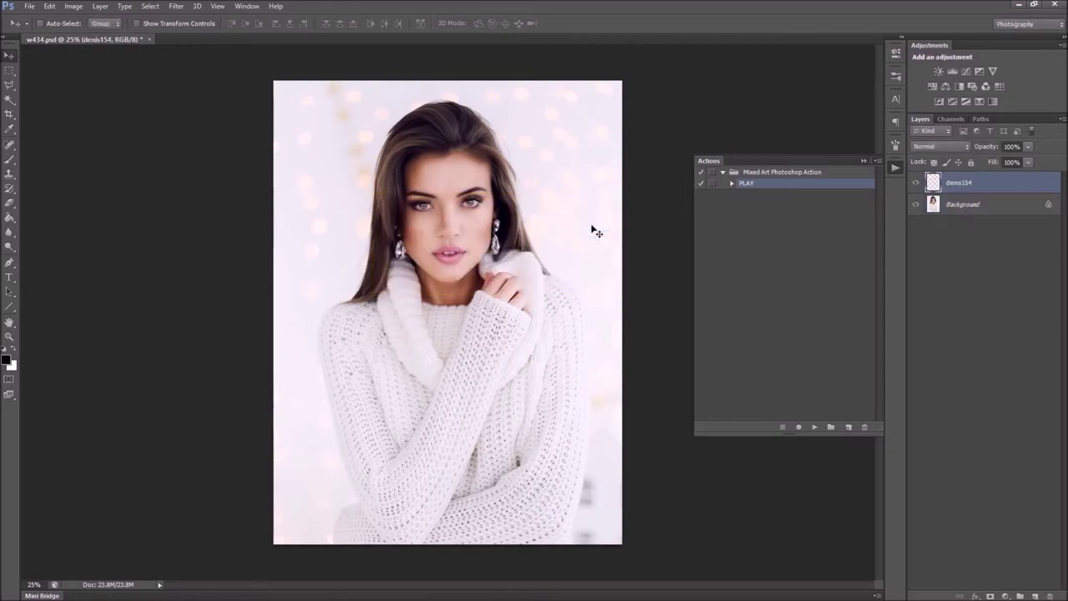
pyautogui.doubleClick(961, 183)
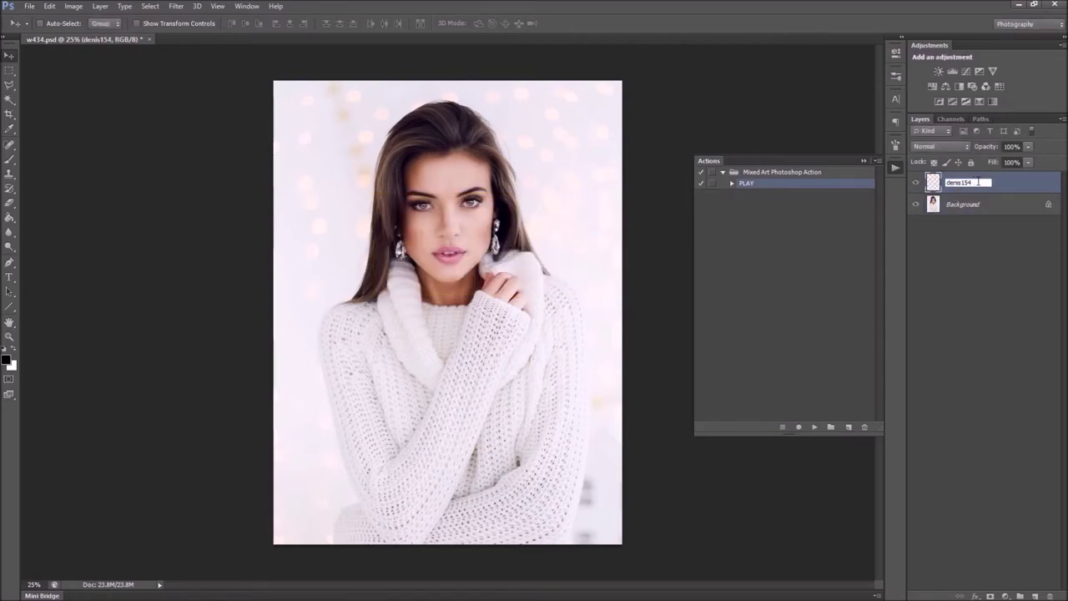
pyautogui.click(1017, 186)
# - Set up the Brush tool with a hard round tip at size 135
pyautogui.click(9, 159)
pyautogui.click(52, 25)
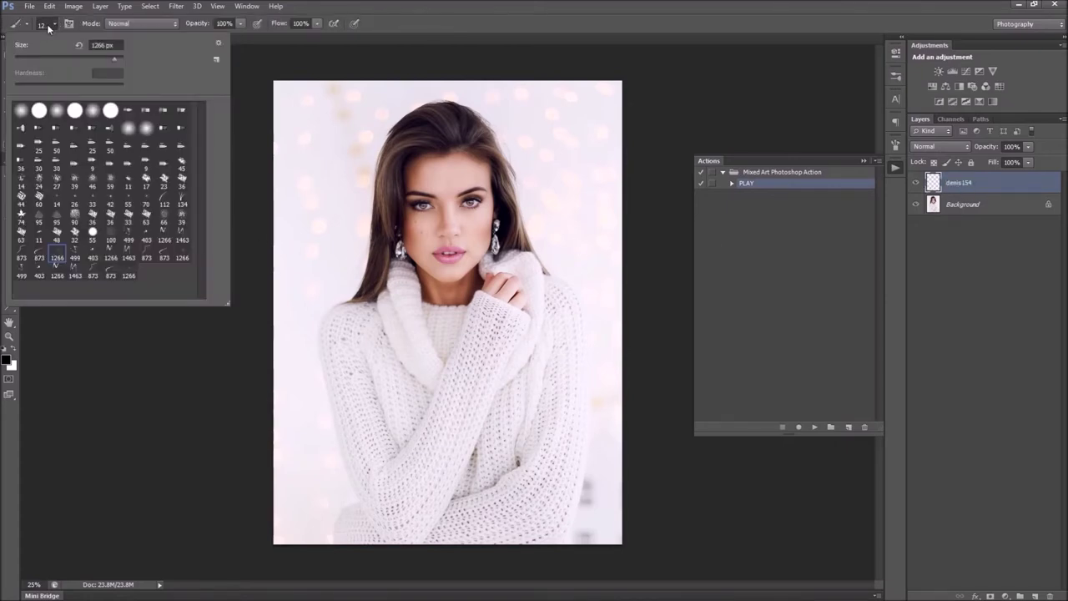
pyautogui.click(40, 110)
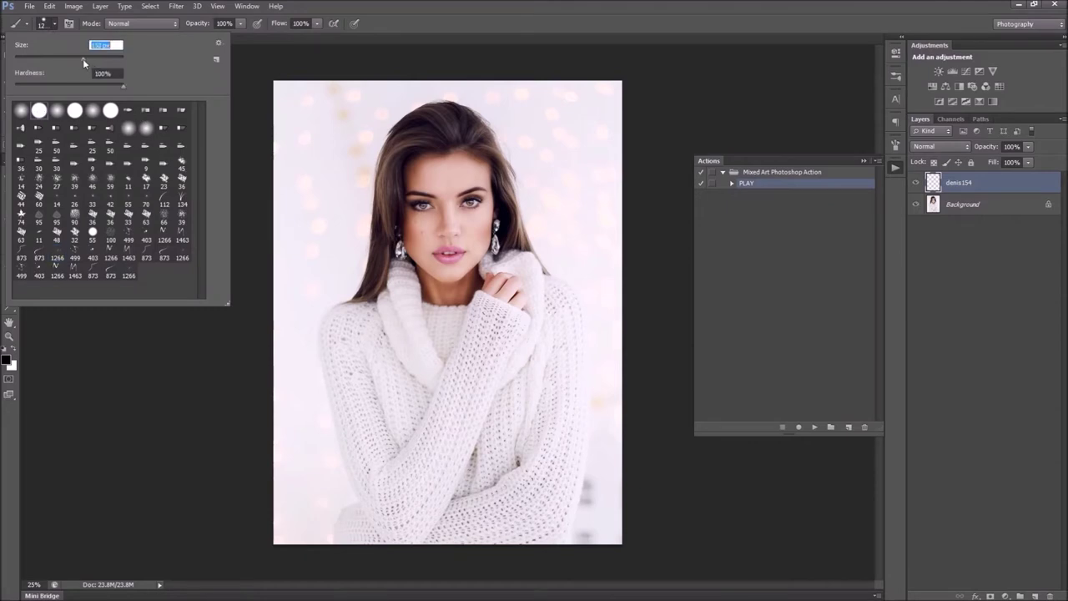
pyautogui.click(357, 38)
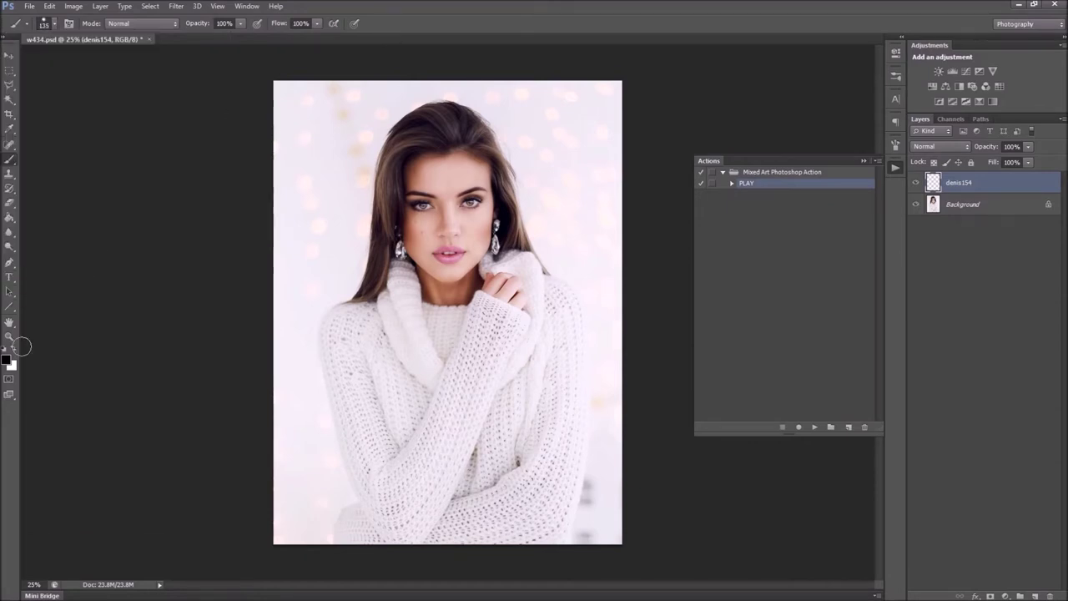
# - Paint pure red over the whole figure, hair included, on denis154
pyautogui.click(7, 359)
pyautogui.moveTo(717, 220); pyautogui.dragTo(766, 183)
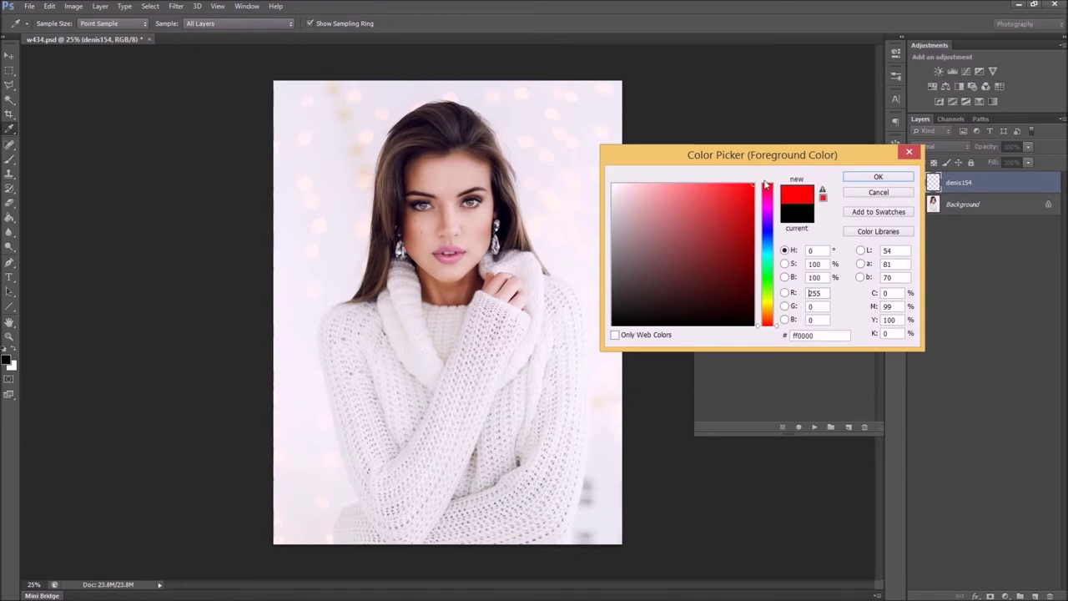
pyautogui.click(864, 176)
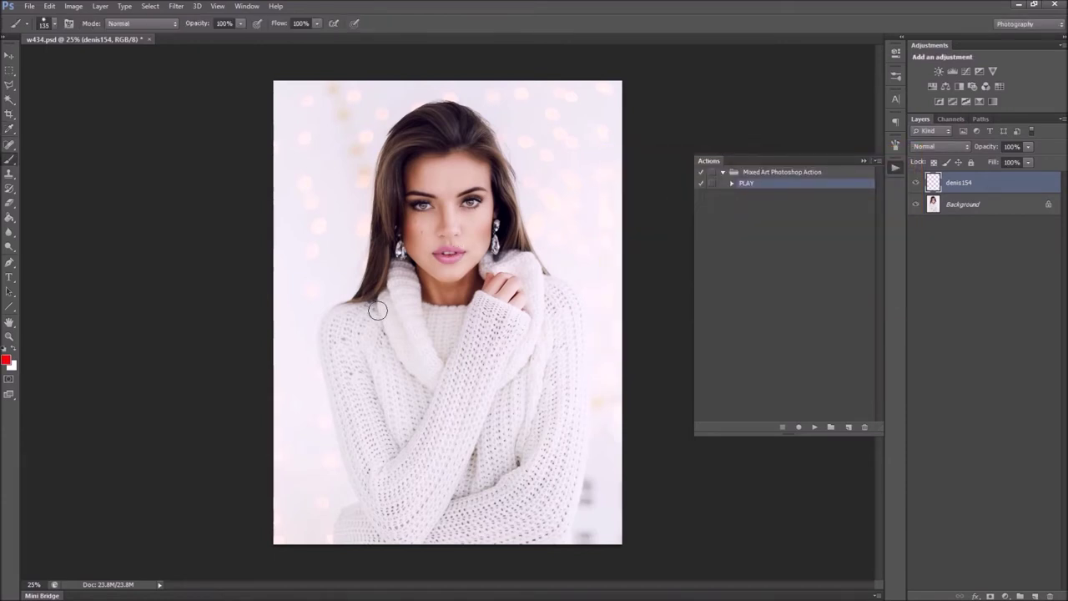
pyautogui.moveTo(372, 299)
pyautogui.mouseDown()
pyautogui.moveTo(382, 252)
pyautogui.moveTo(354, 318)
pyautogui.mouseUp()
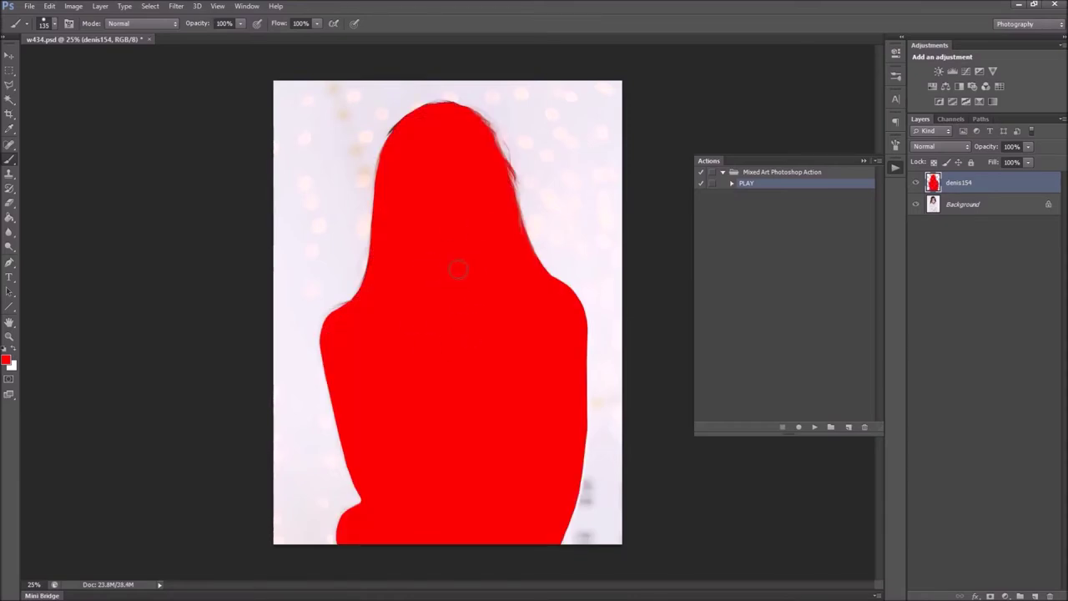
pyautogui.click(10, 114)
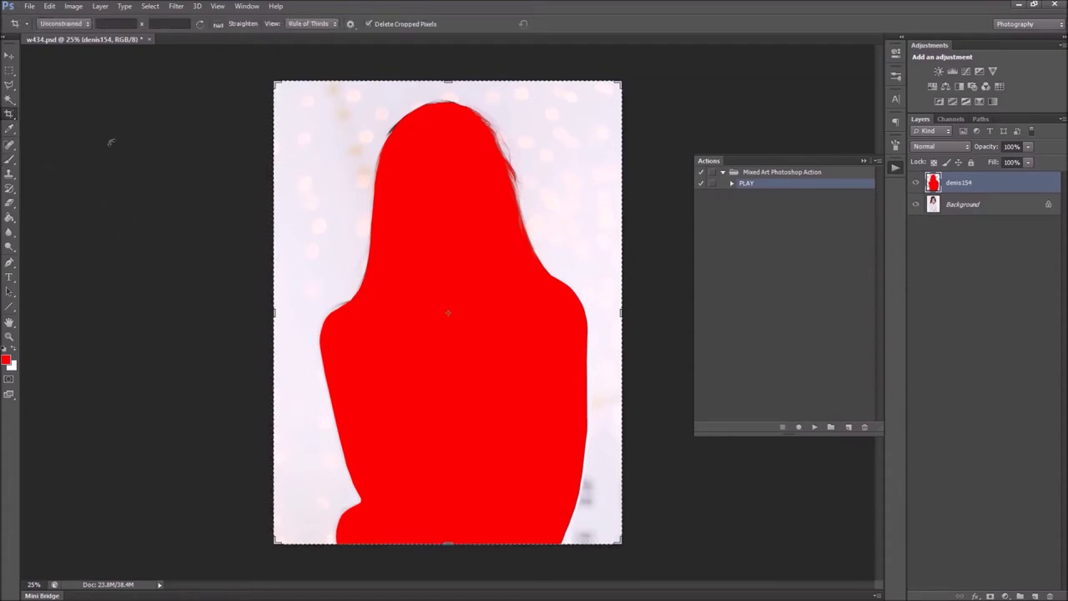
# - Crop-extend the canvas upward for a white top strip, then check the red layer's visibility
pyautogui.moveTo(444, 78); pyautogui.dragTo(448, 65)
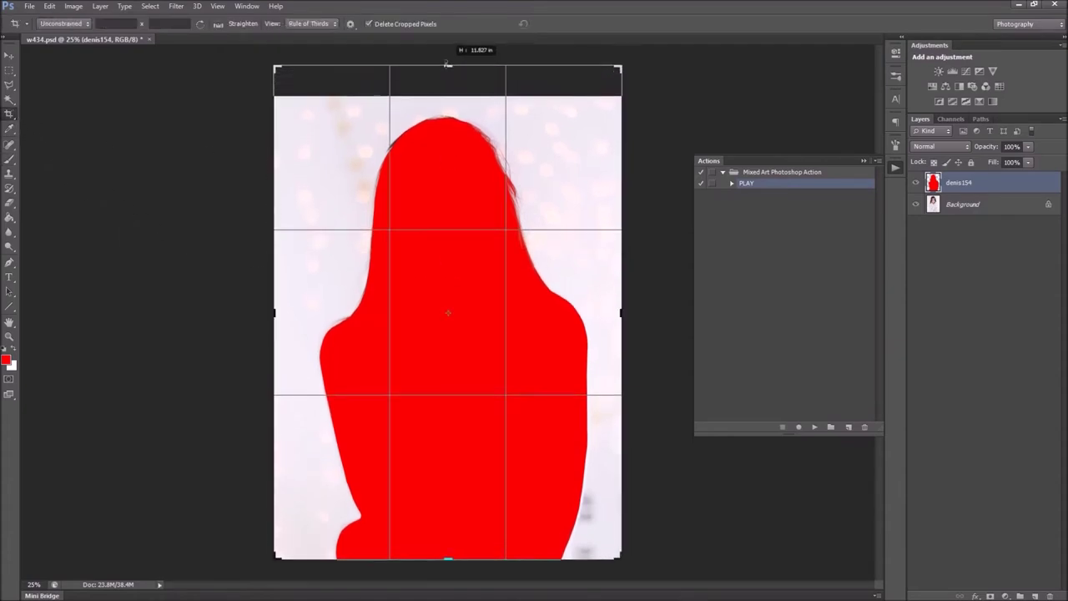
pyautogui.click(560, 24)
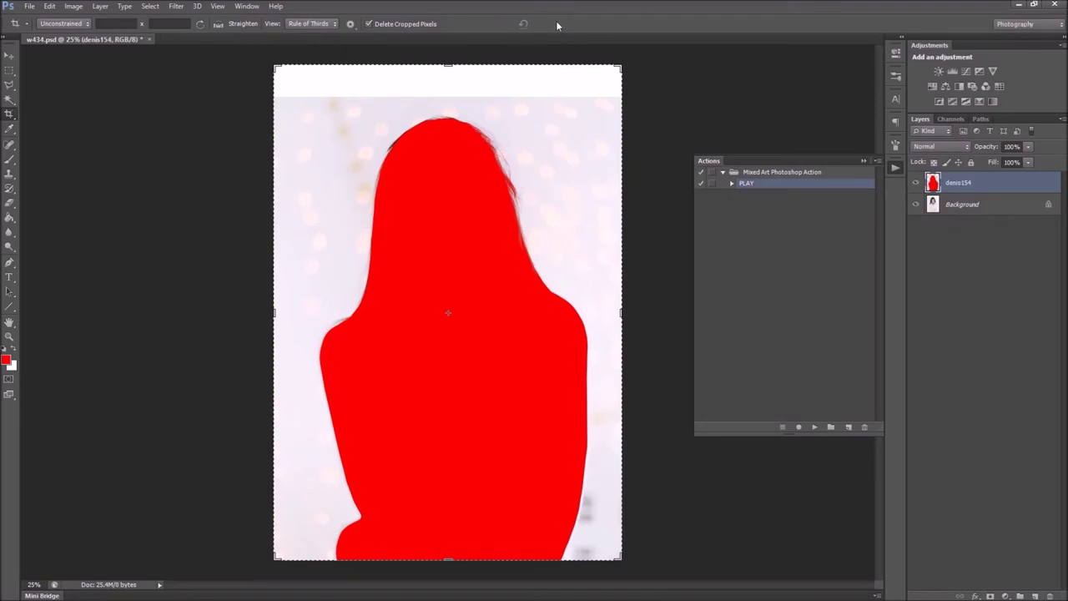
pyautogui.click(915, 182)
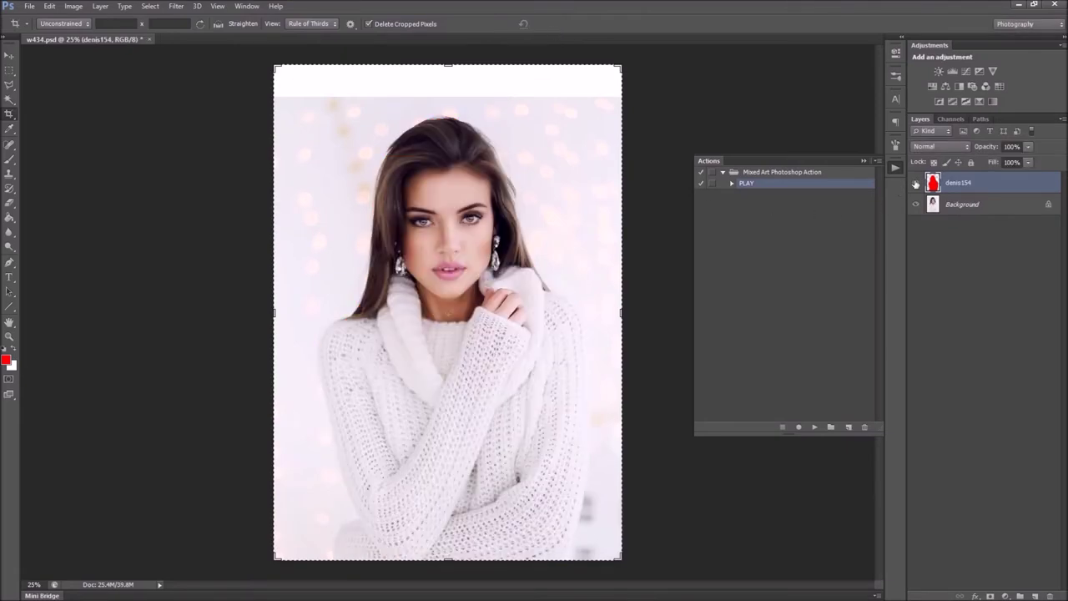
pyautogui.click(915, 183)
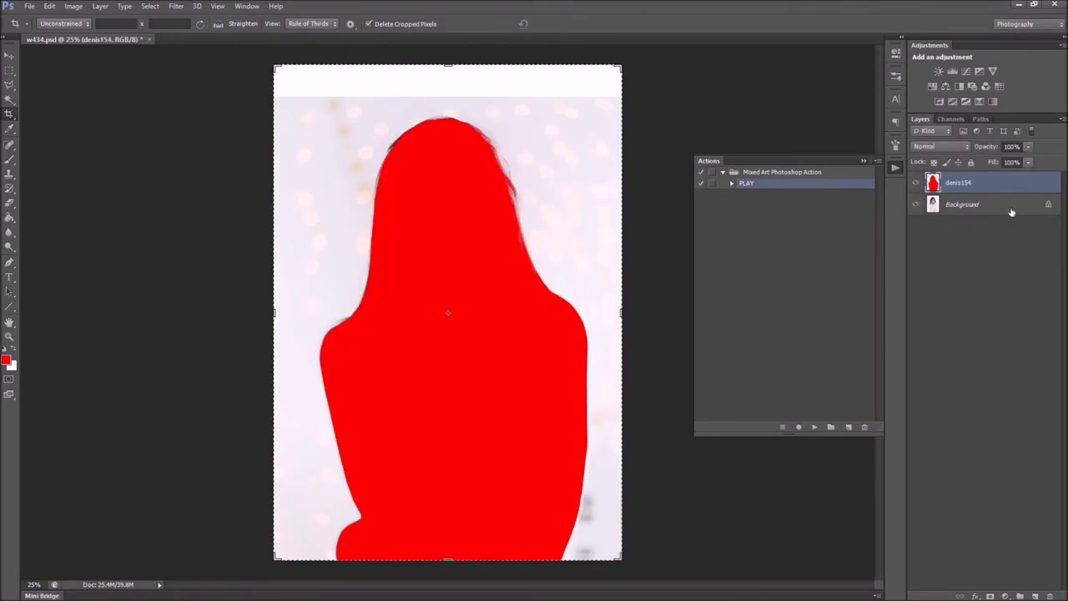
pyautogui.click(1015, 208)
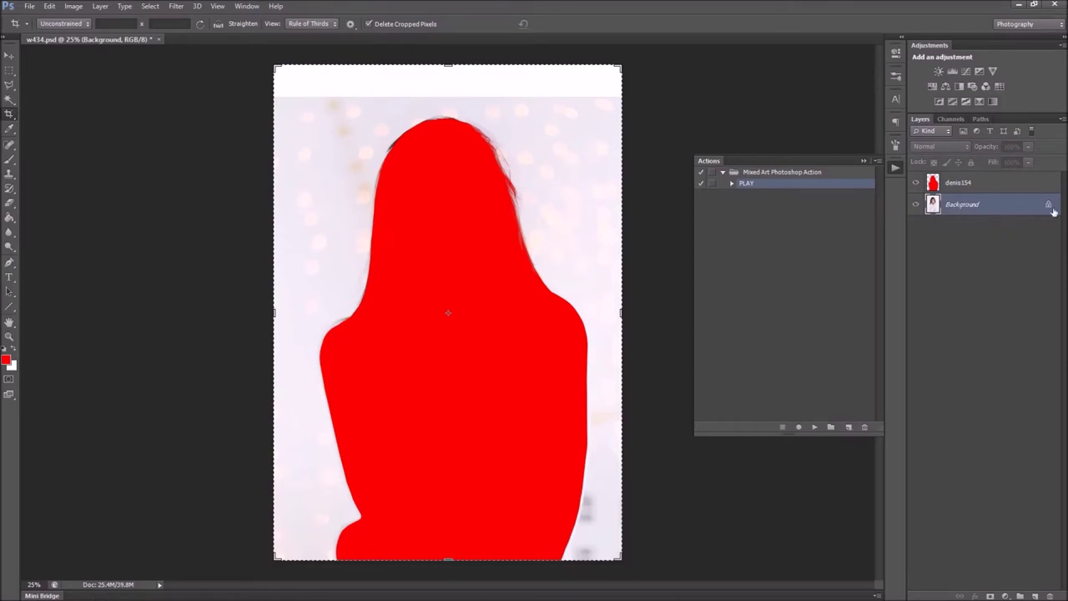
# - Convert Background to Layer 0, then back via Background from Layer, and reselect denis154
pyautogui.doubleClick(1008, 206)
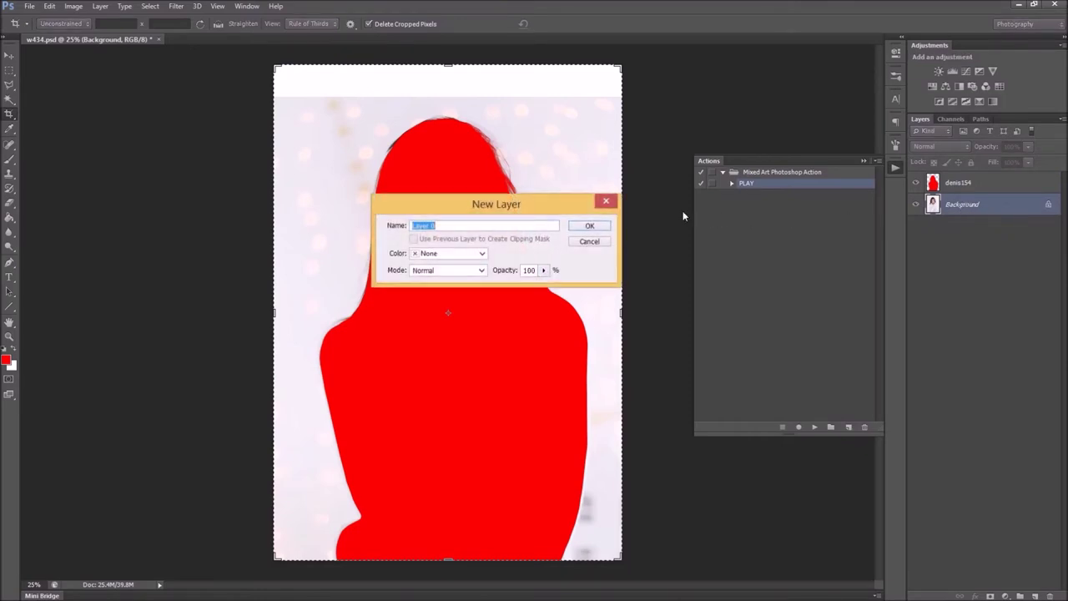
pyautogui.click(589, 226)
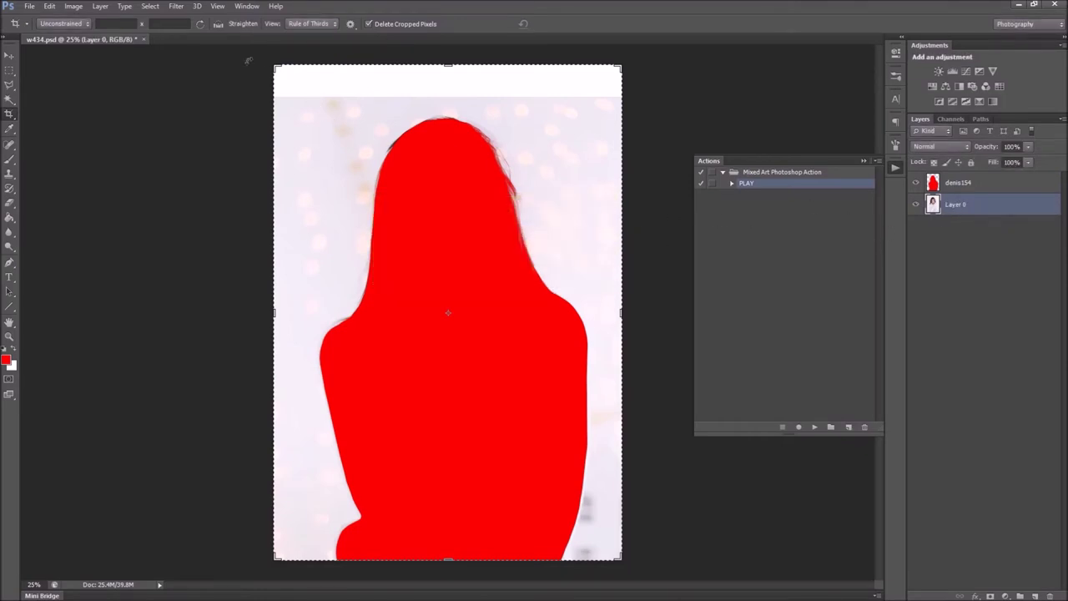
pyautogui.click(80, 8)
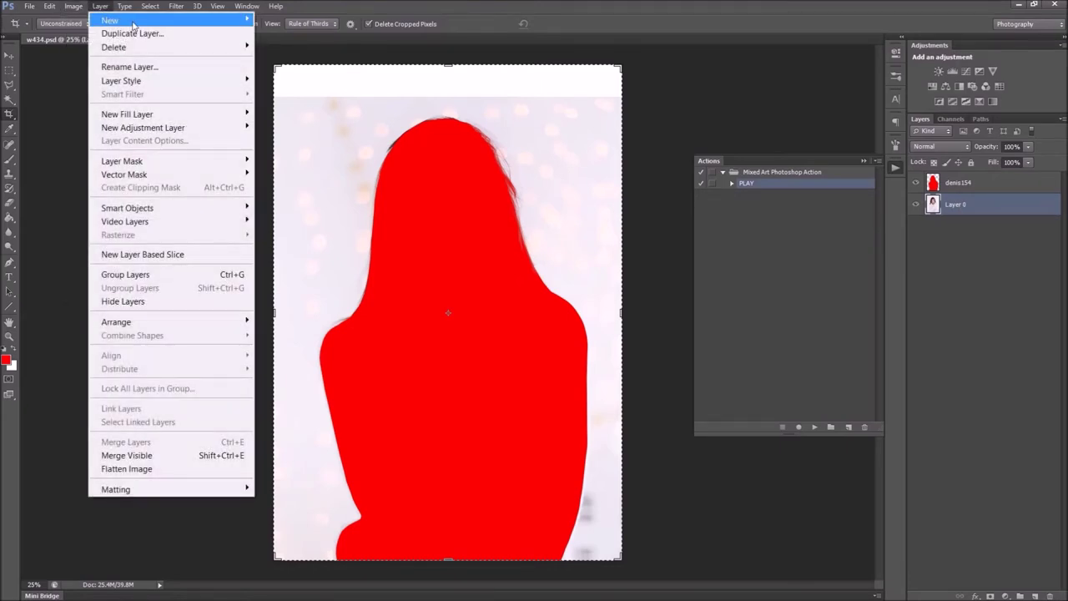
pyautogui.click(292, 34)
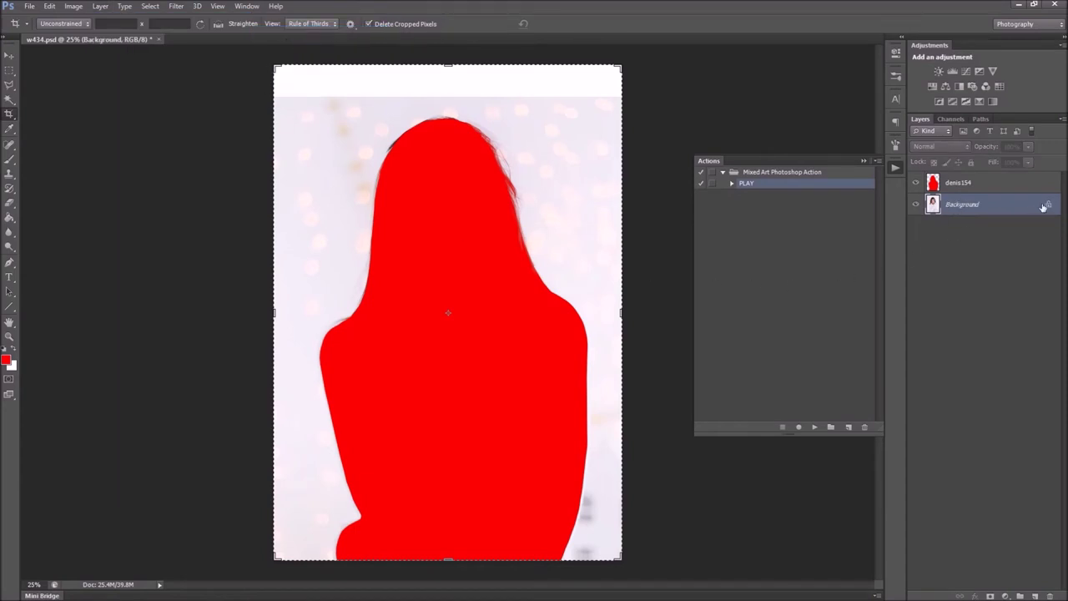
pyautogui.click(1002, 186)
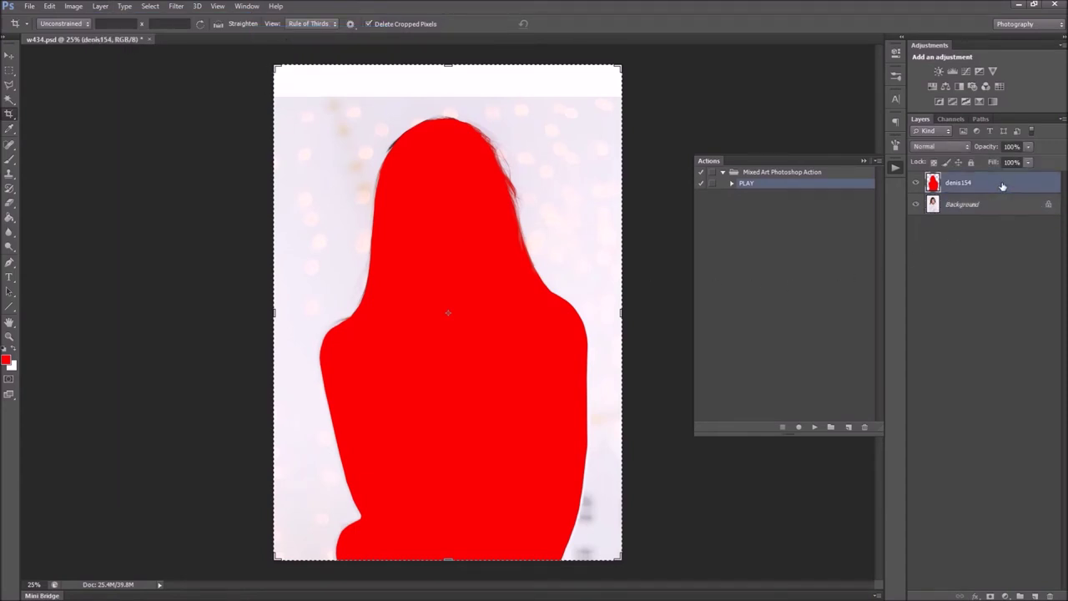
pyautogui.click(9, 159)
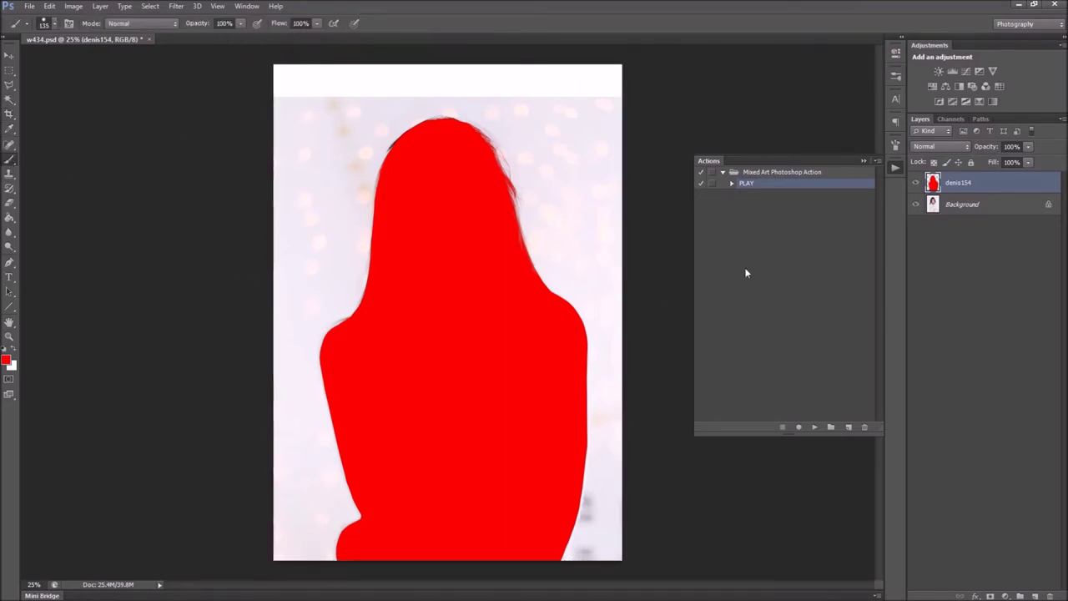
# - Play the Mixed Art PLAY action on the portrait
pyautogui.click(814, 427)
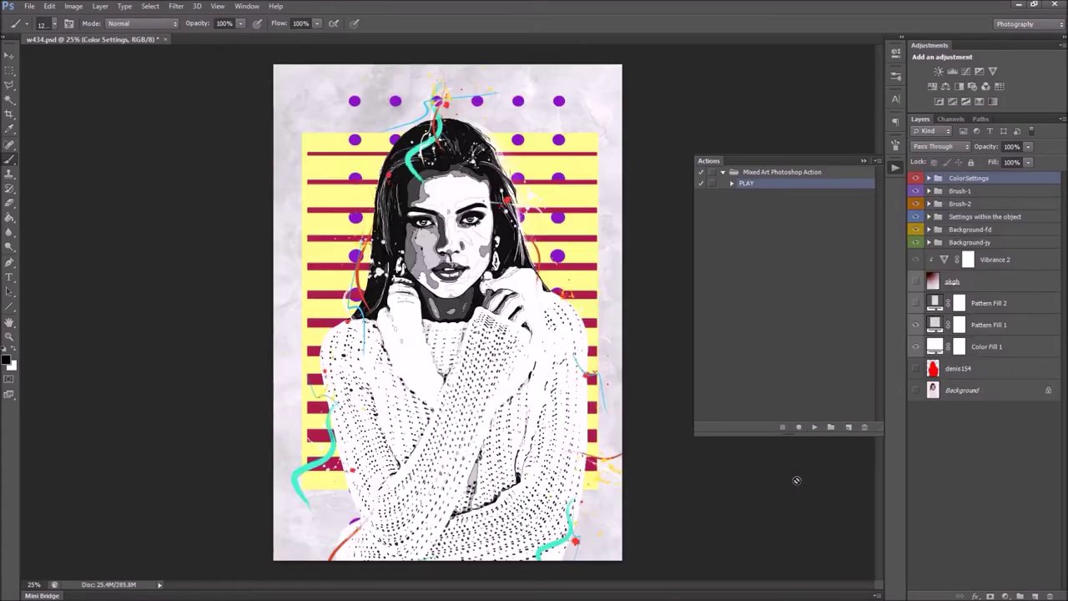
# - In ColorSettings, try cyan and green Color Balance 1 shifts, then hide that adjustment
pyautogui.click(10, 56)
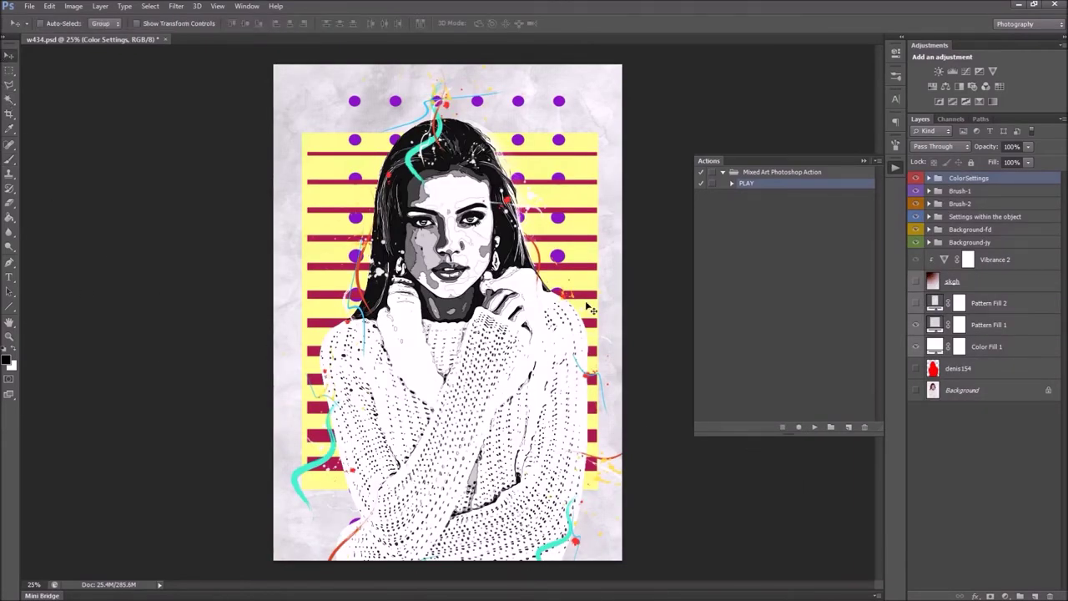
pyautogui.click(863, 160)
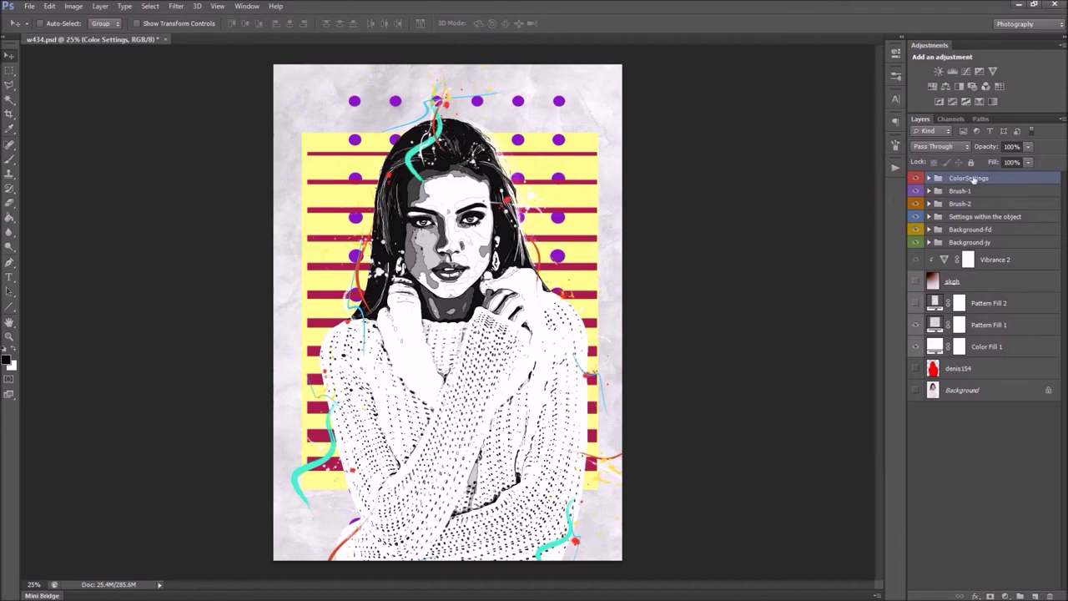
pyautogui.click(929, 178)
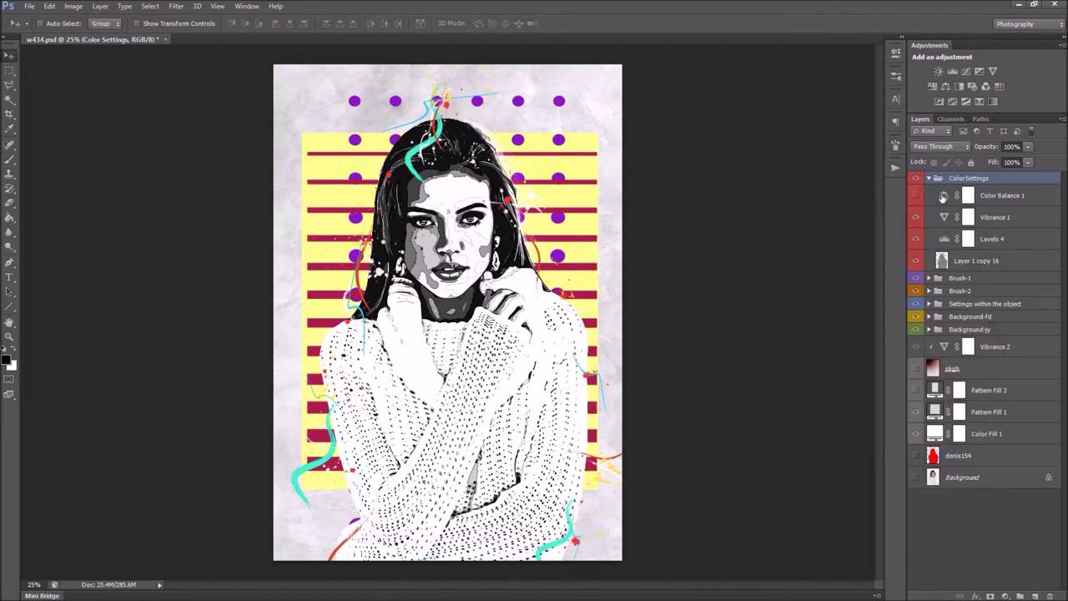
pyautogui.click(927, 197)
pyautogui.doubleClick(935, 197)
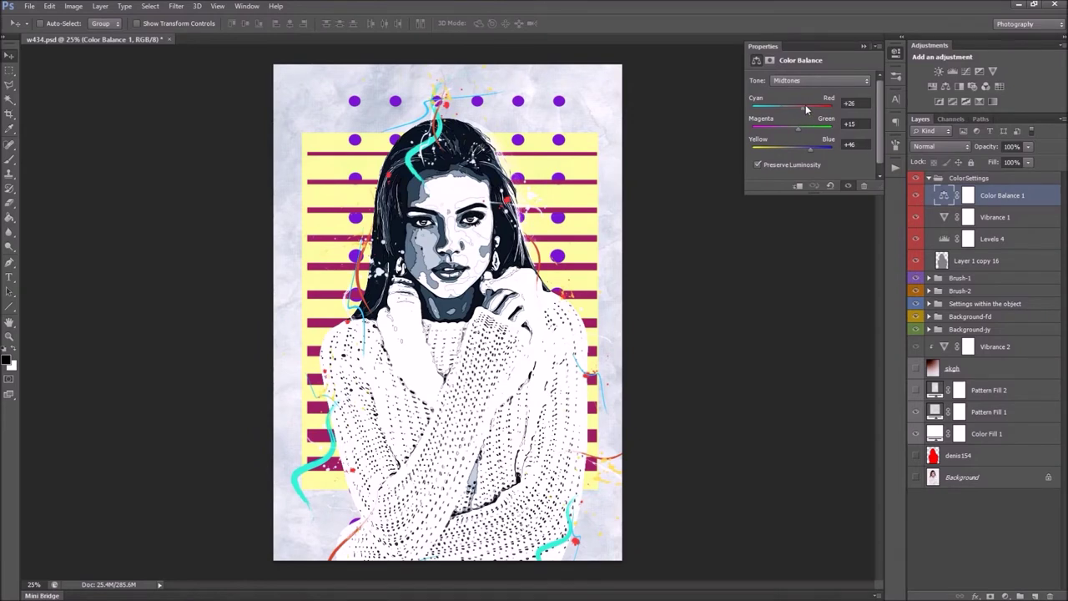
pyautogui.moveTo(785, 107); pyautogui.dragTo(761, 107)
pyautogui.moveTo(799, 129); pyautogui.dragTo(812, 134)
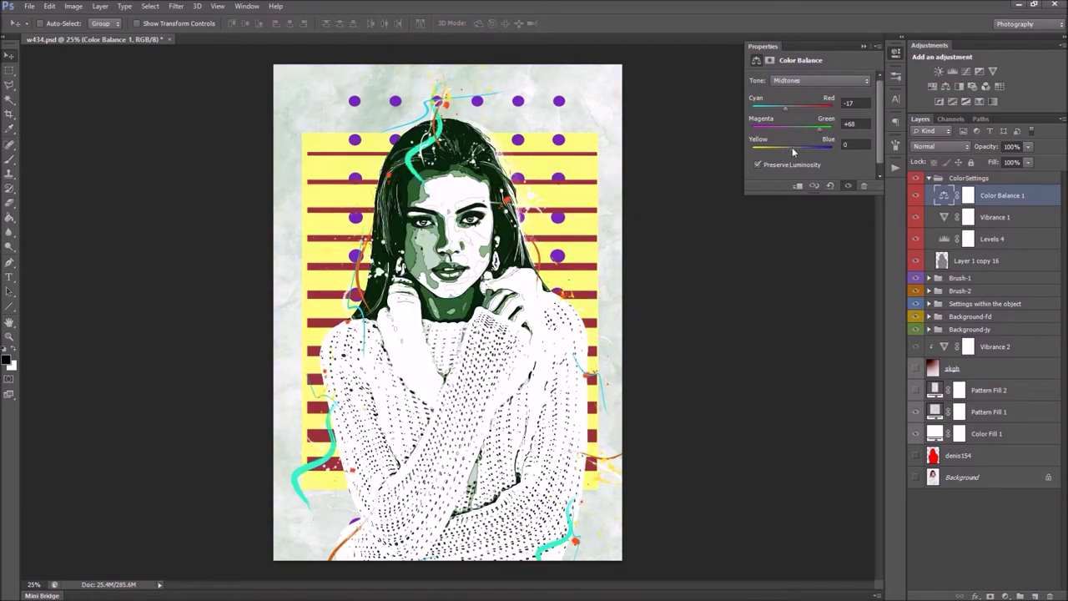
pyautogui.click(916, 196)
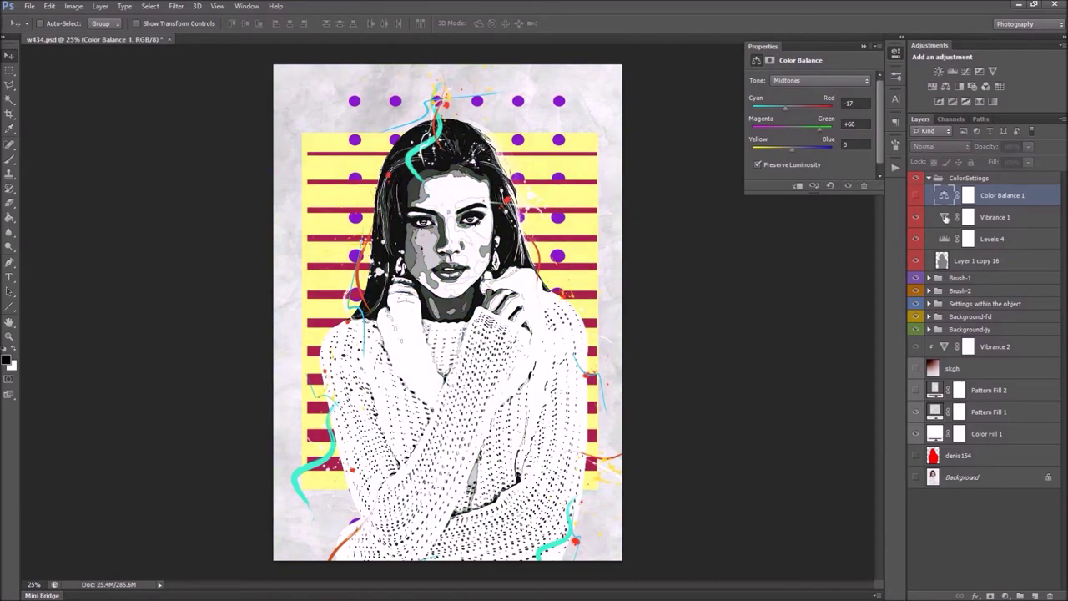
# - Check Vibrance 1 and lower the Levels 4 white point to 244
pyautogui.click(946, 218)
pyautogui.moveTo(805, 115); pyautogui.dragTo(805, 116)
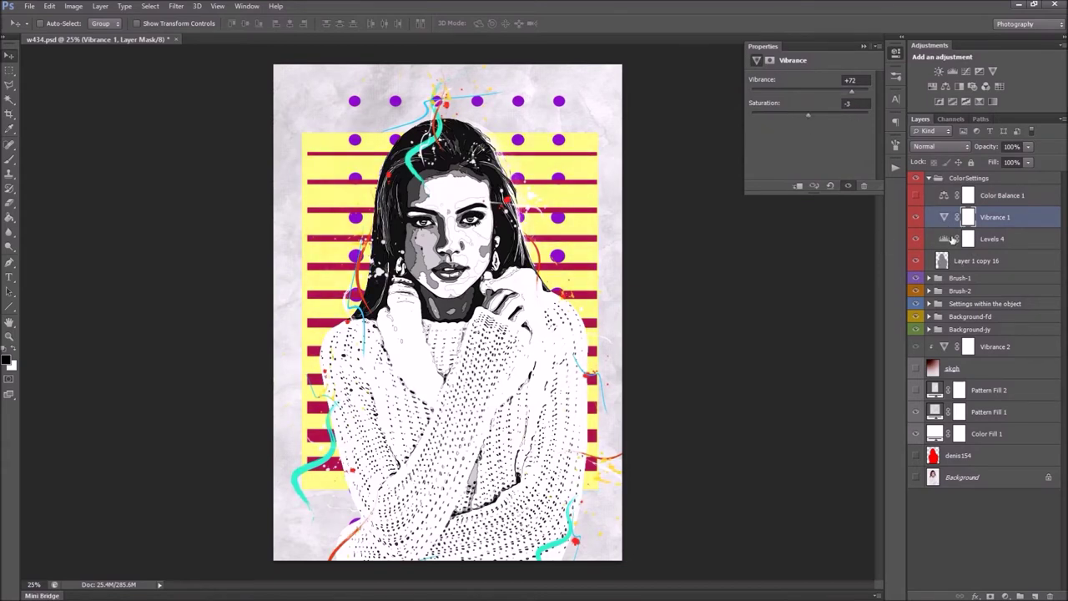
pyautogui.click(954, 240)
pyautogui.moveTo(866, 166); pyautogui.dragTo(865, 165)
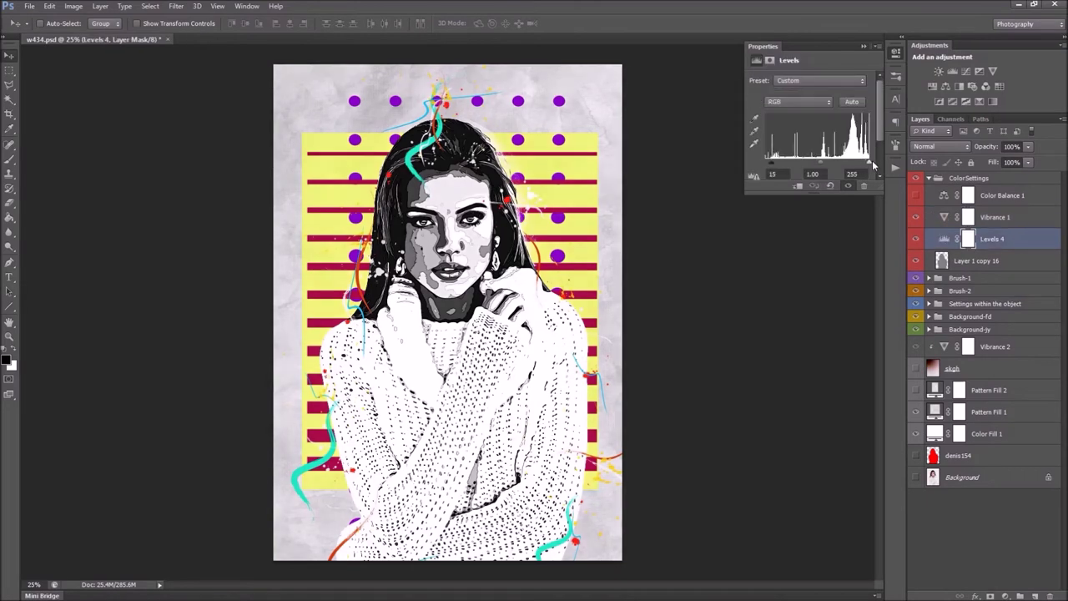
pyautogui.moveTo(870, 165); pyautogui.dragTo(867, 164)
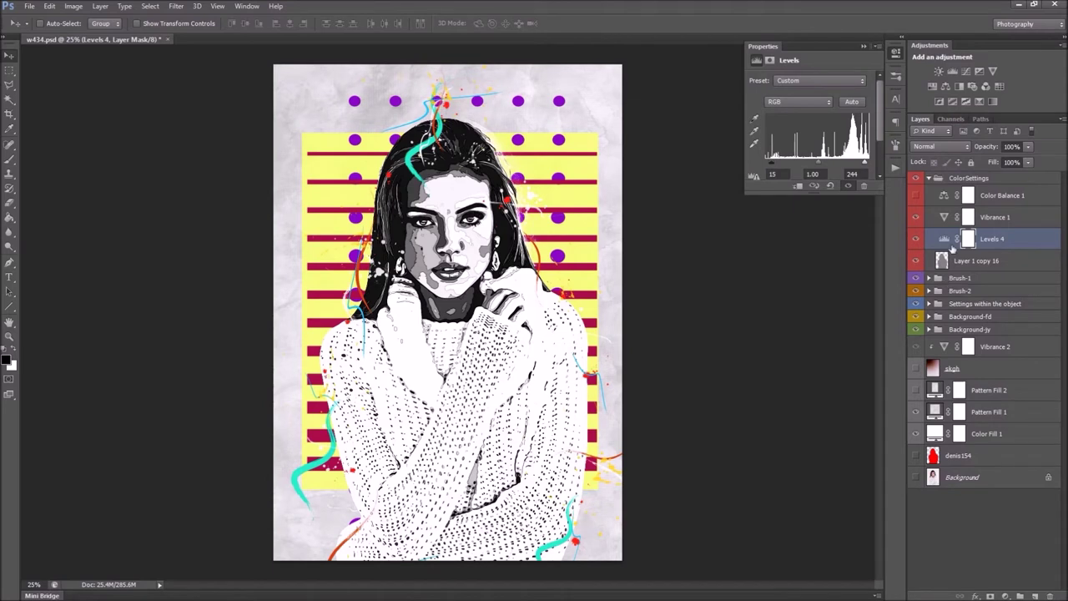
pyautogui.click(938, 179)
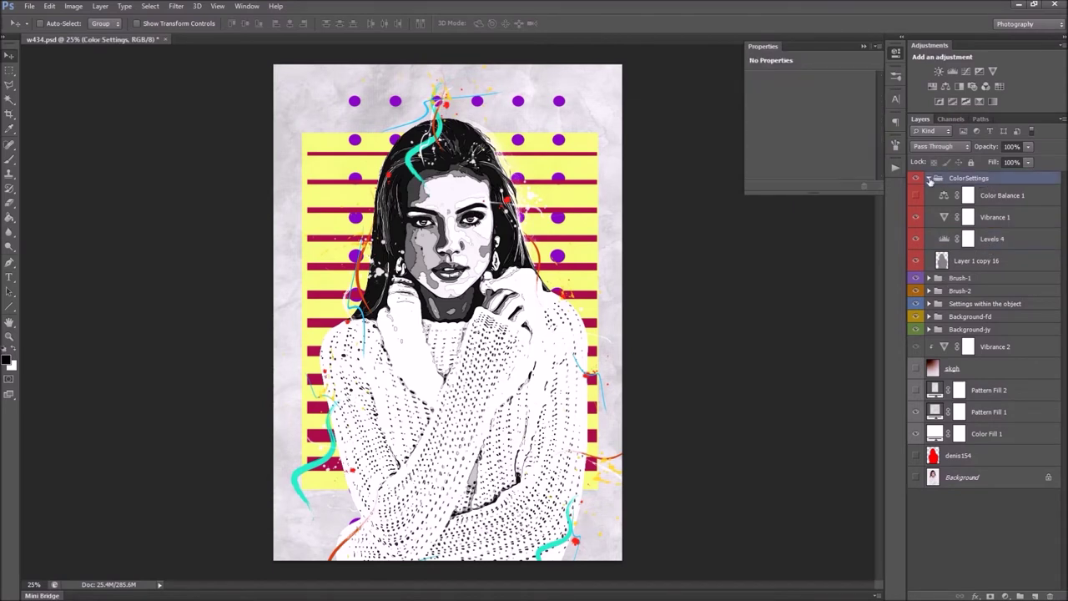
pyautogui.click(929, 179)
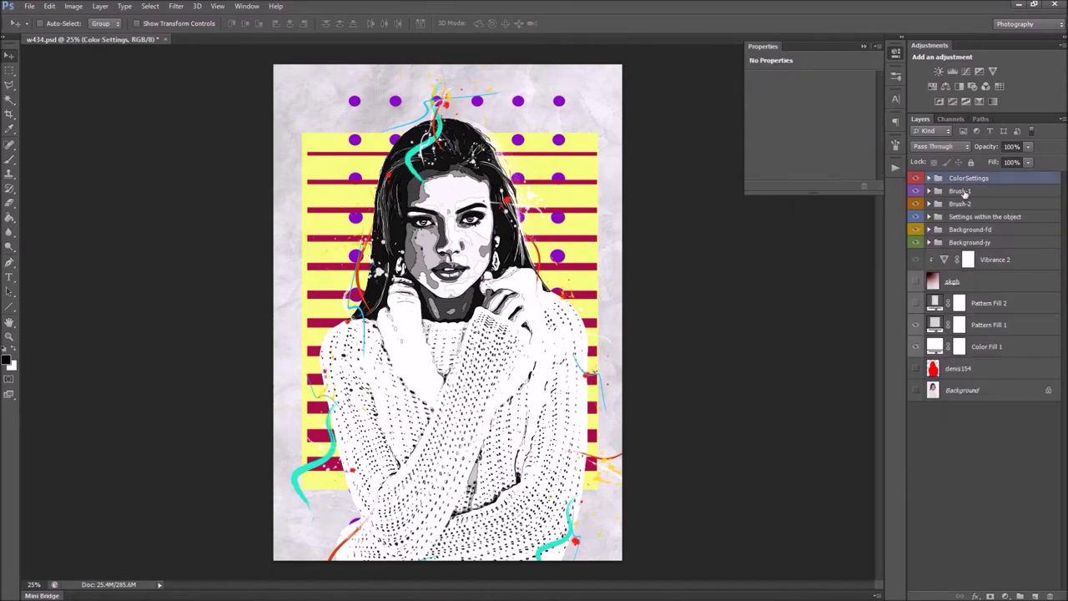
pyautogui.click(934, 191)
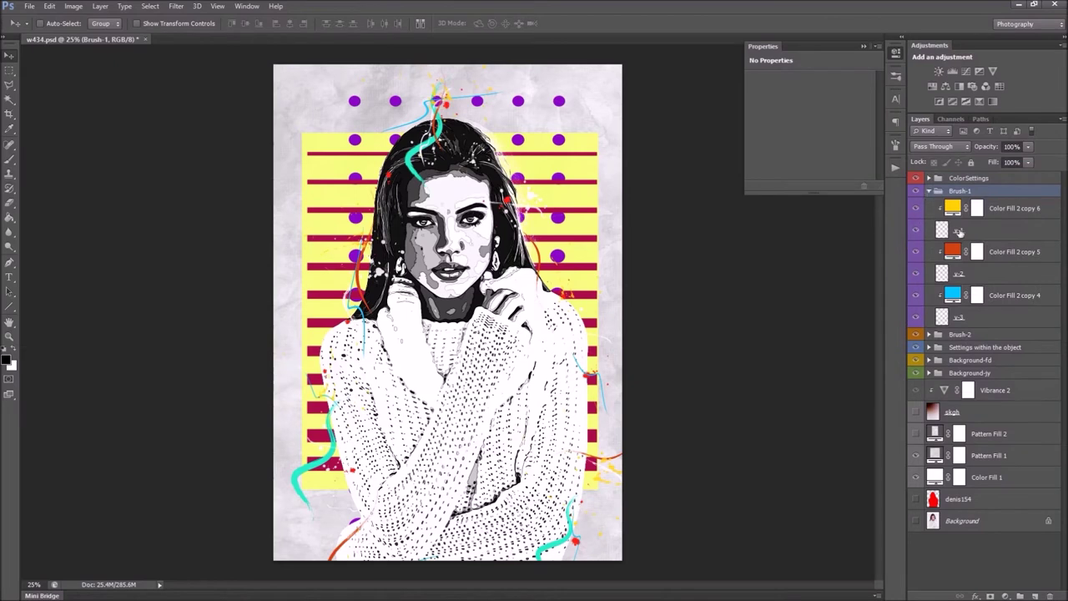
pyautogui.click(930, 236)
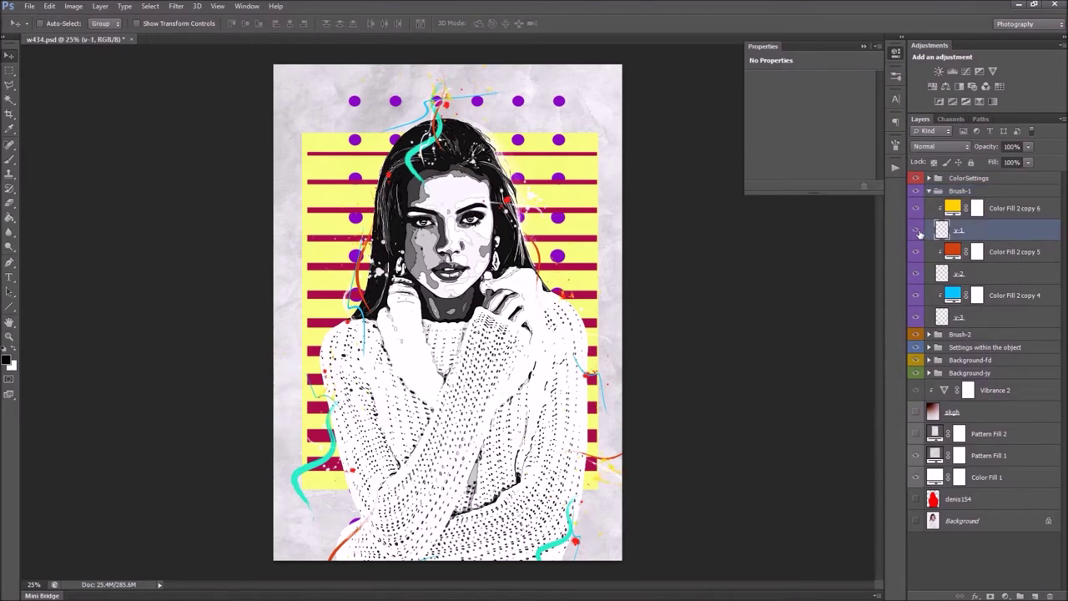
pyautogui.moveTo(542, 247); pyautogui.dragTo(543, 258)
pyautogui.hotkey('ctrl', 't')
pyautogui.moveTo(664, 236); pyautogui.dragTo(698, 179)
pyautogui.moveTo(580, 198); pyautogui.dragTo(580, 205)
pyautogui.click(559, 24)
pyautogui.click(953, 210)
pyautogui.doubleClick(952, 210)
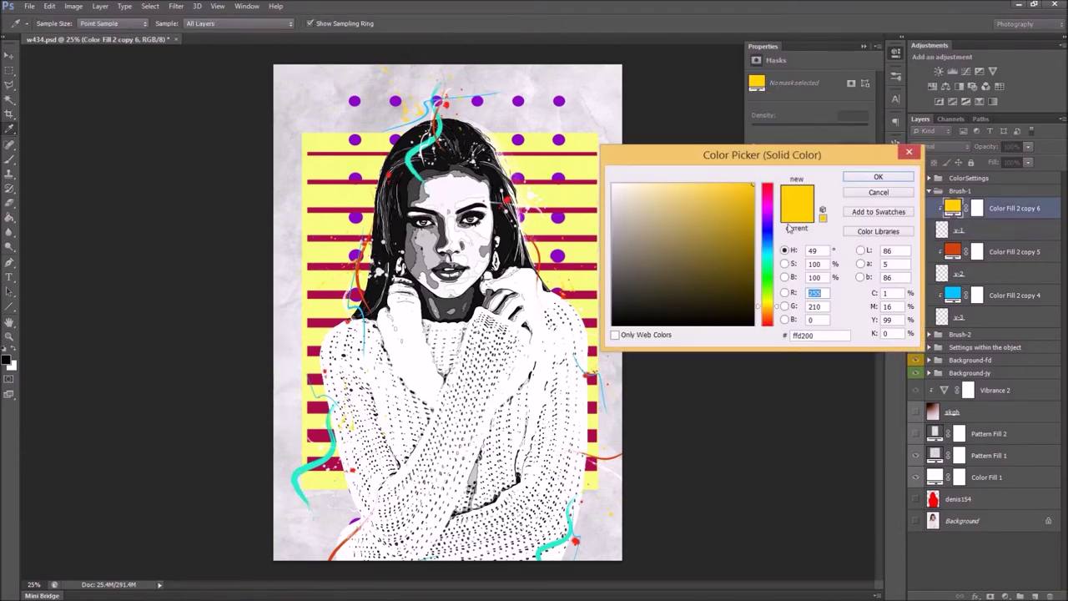
pyautogui.moveTo(766, 302)
pyautogui.mouseDown()
pyautogui.moveTo(766, 208)
pyautogui.moveTo(768, 323)
pyautogui.mouseUp()
pyautogui.click(909, 152)
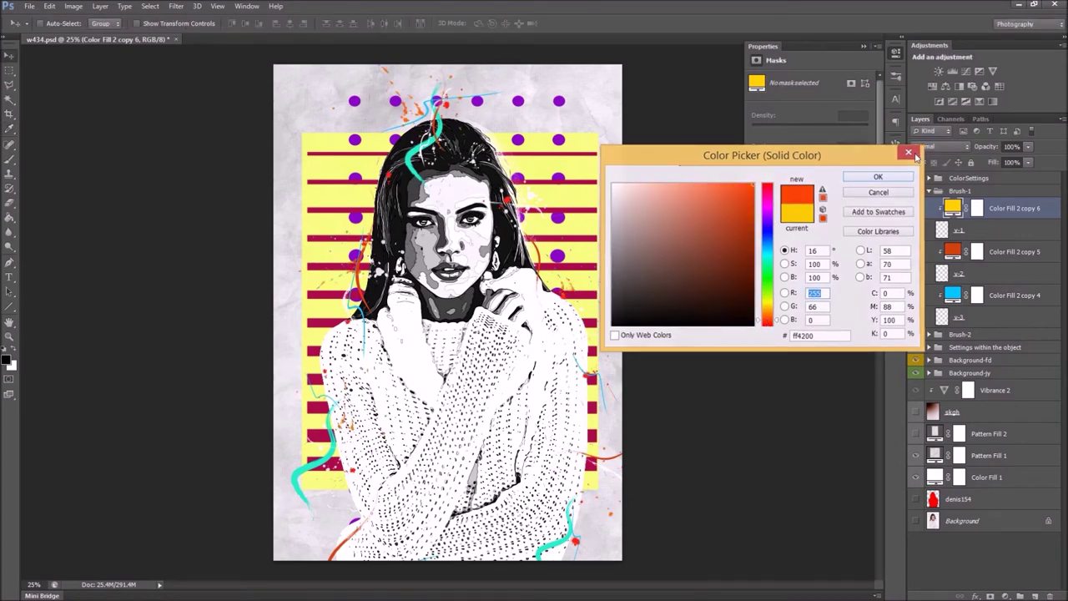
pyautogui.click(970, 277)
pyautogui.click(914, 275)
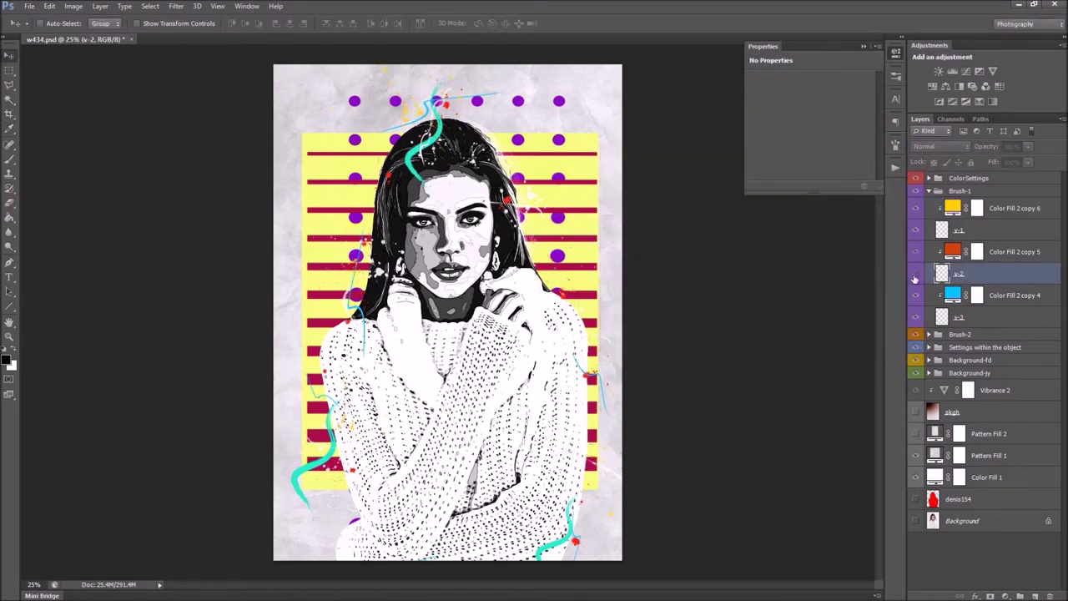
pyautogui.click(915, 277)
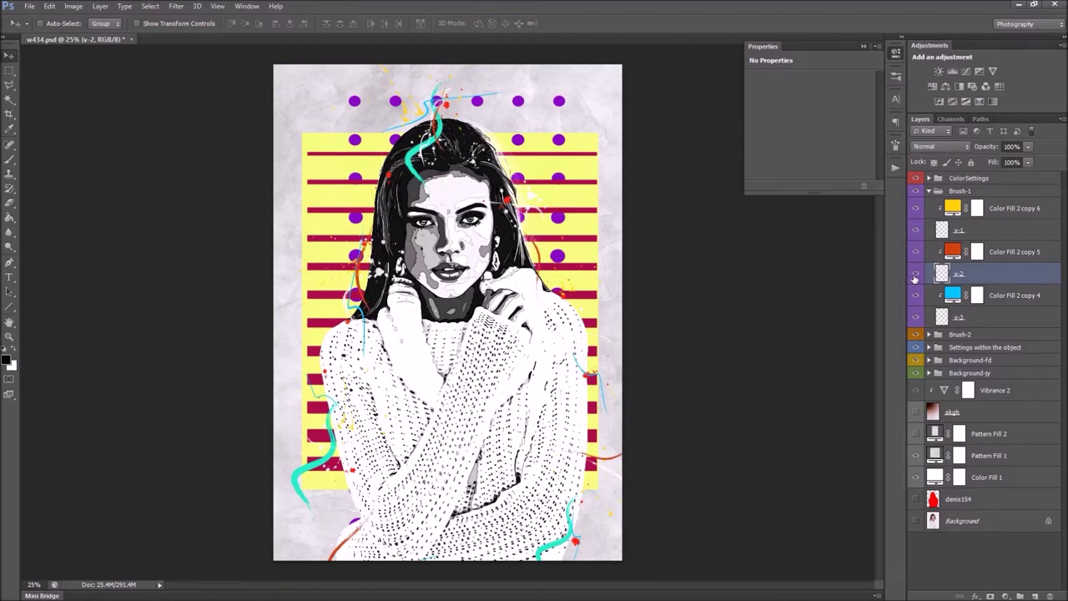
pyautogui.click(955, 254)
pyautogui.doubleClick(954, 253)
pyautogui.click(768, 278)
pyautogui.moveTo(768, 278)
pyautogui.mouseDown()
pyautogui.moveTo(768, 234)
pyautogui.moveTo(748, 225)
pyautogui.mouseUp()
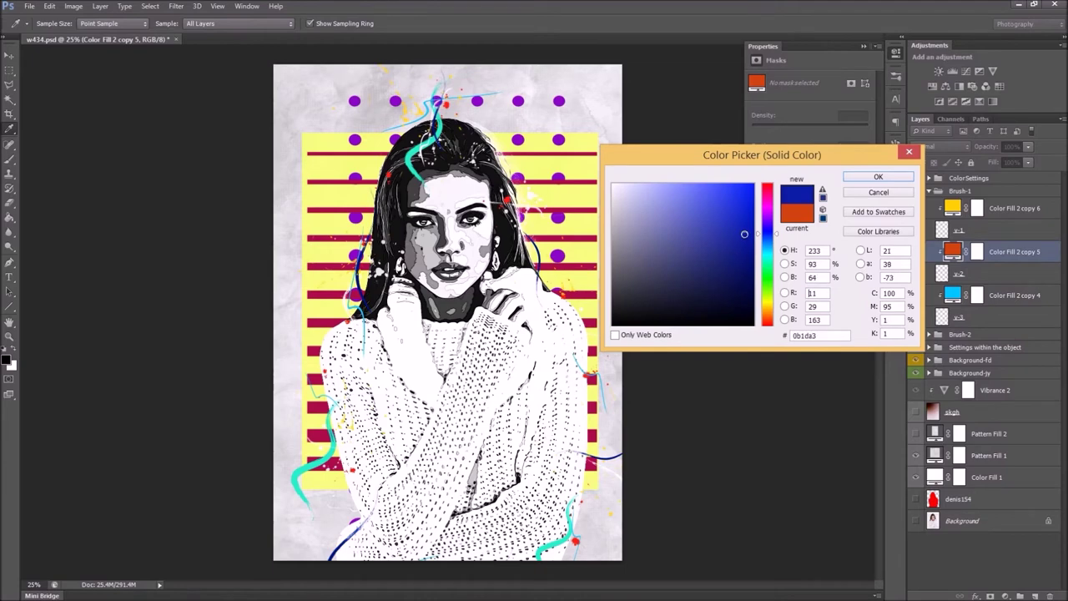
pyautogui.moveTo(768, 223)
pyautogui.mouseDown()
pyautogui.moveTo(769, 192)
pyautogui.moveTo(768, 278)
pyautogui.mouseUp()
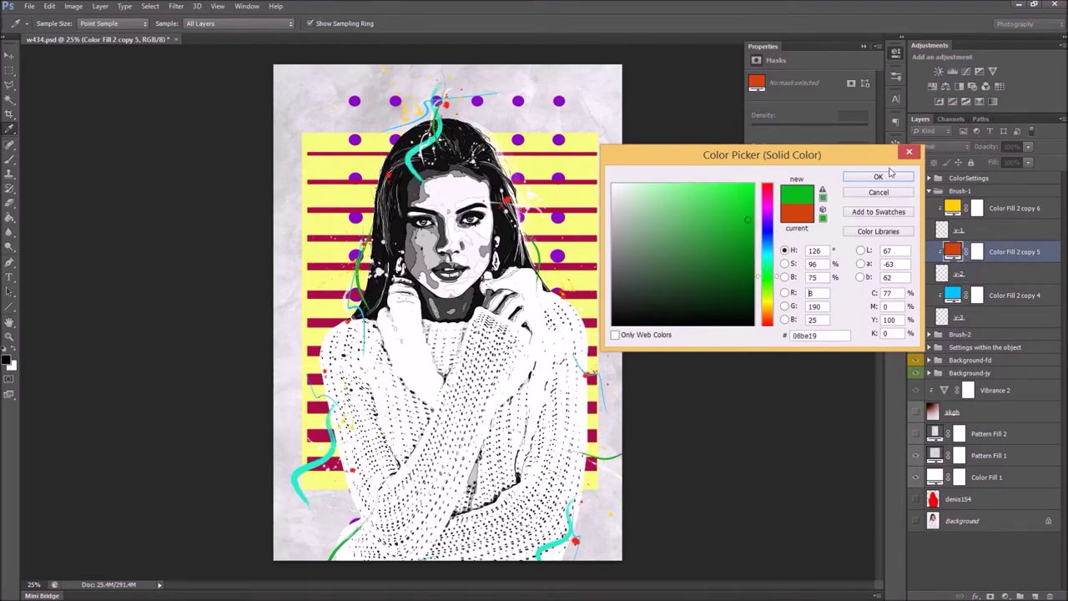
pyautogui.click(909, 152)
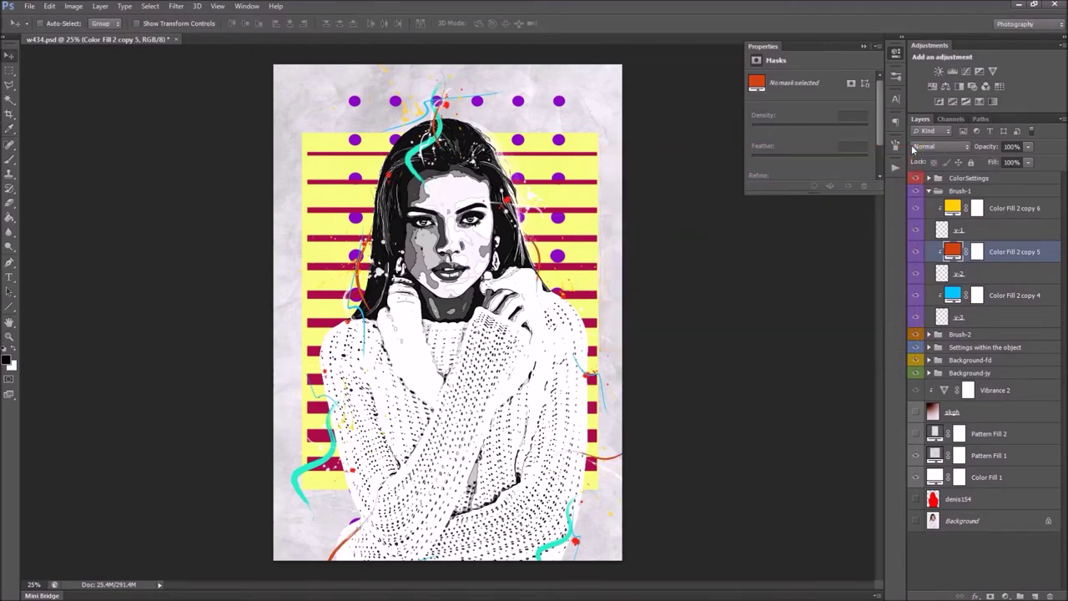
pyautogui.click(982, 322)
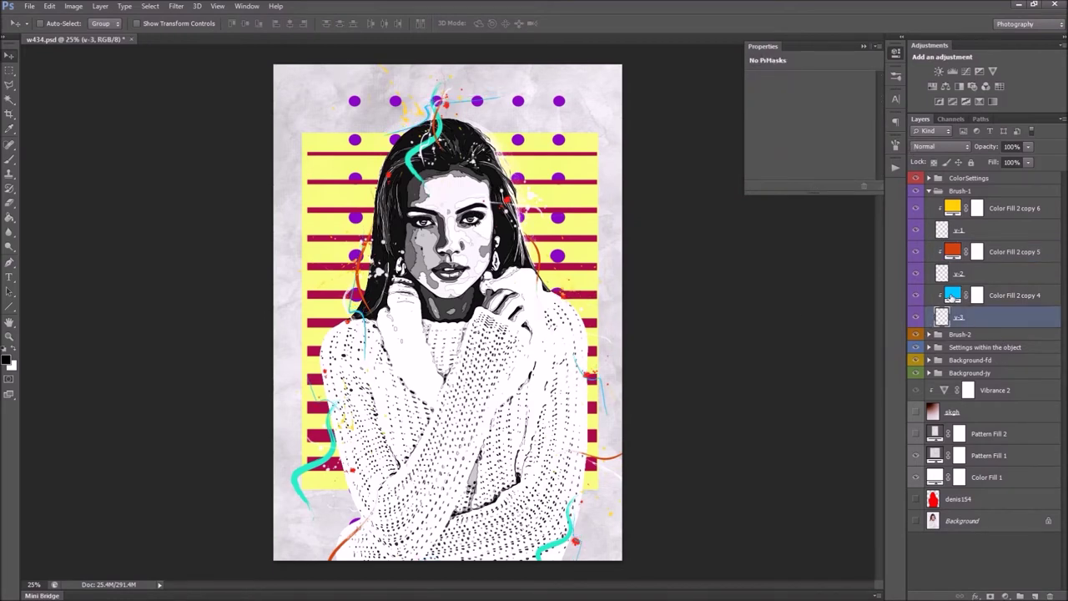
pyautogui.doubleClick(953, 296)
pyautogui.click(772, 198)
pyautogui.moveTo(771, 199); pyautogui.dragTo(760, 308)
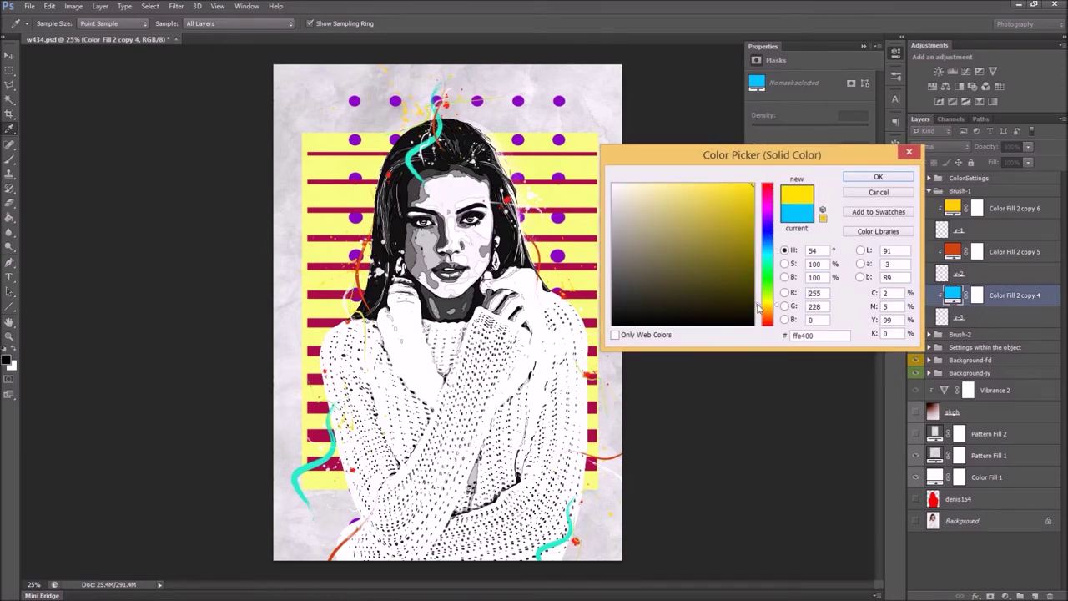
pyautogui.click(749, 210)
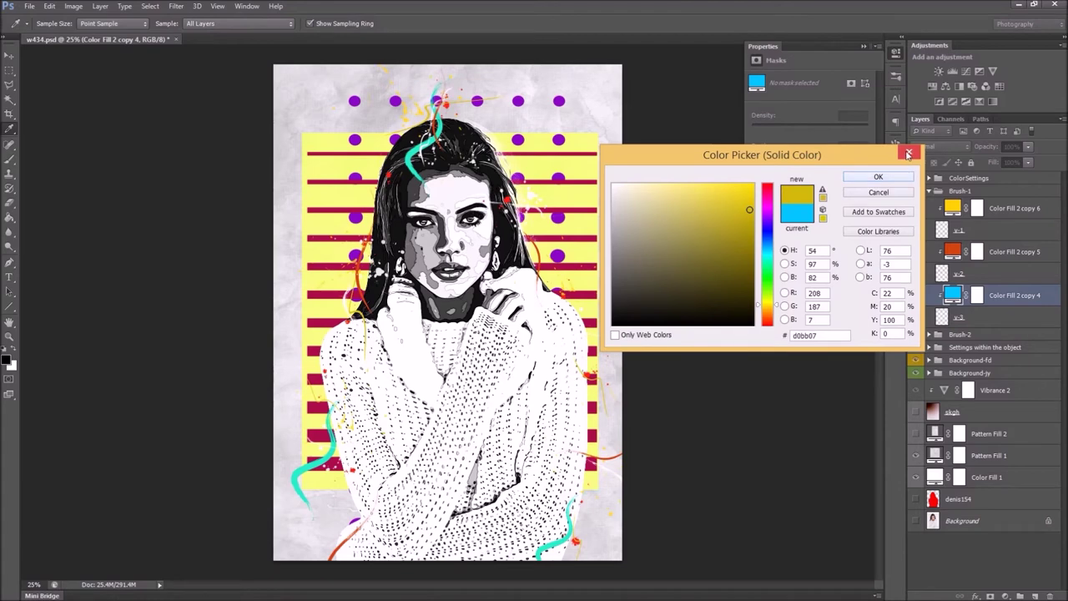
pyautogui.click(909, 152)
pyautogui.click(936, 193)
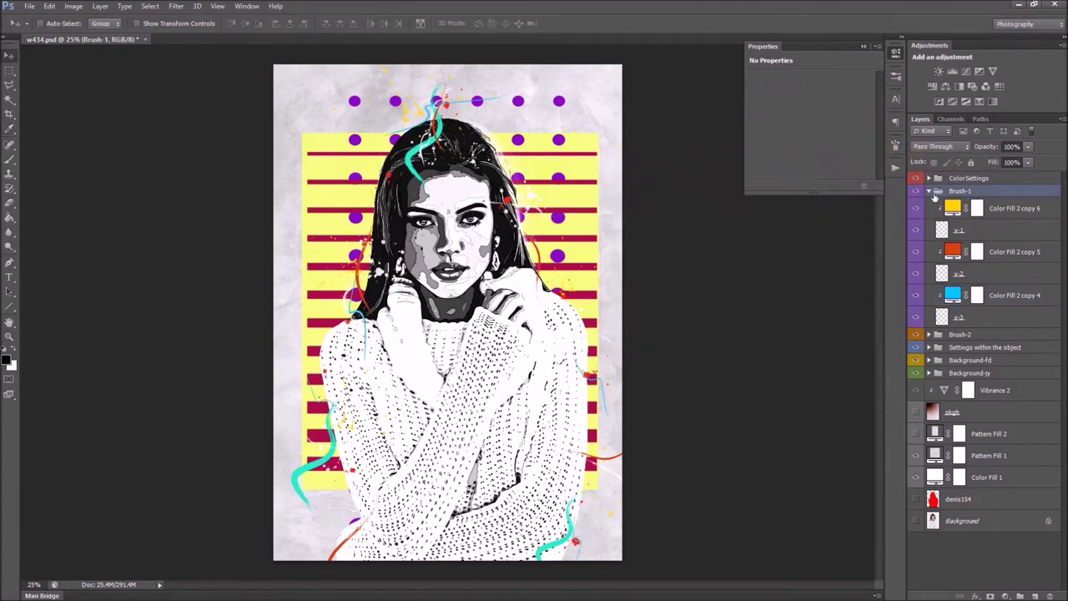
# - Collapse Brush-1, expand Brush-2, and toggle the v-4 strokes to inspect them
pyautogui.click(929, 191)
pyautogui.click(962, 205)
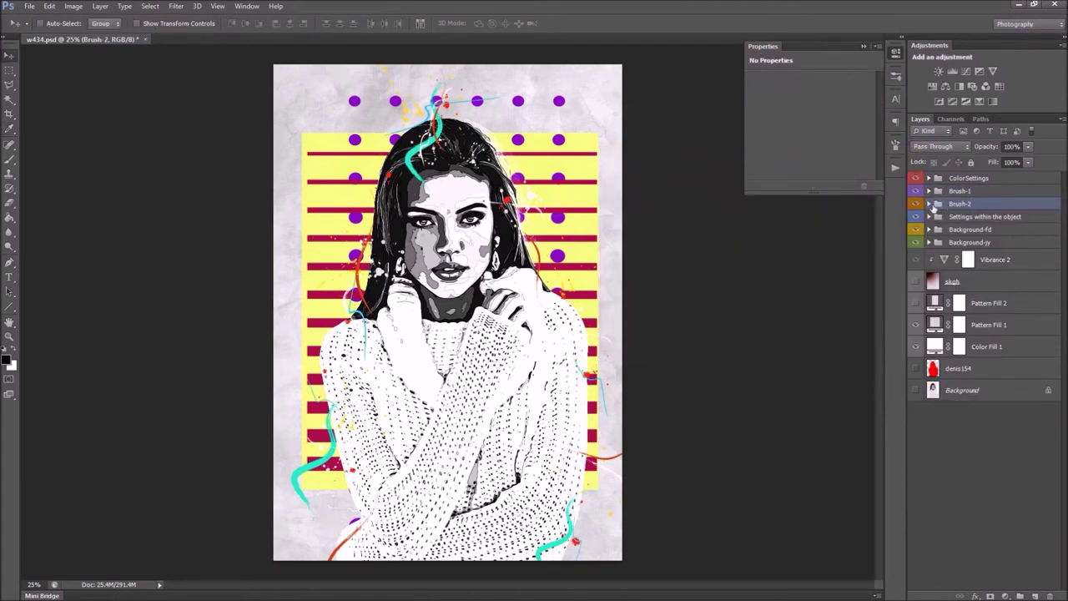
pyautogui.click(930, 204)
pyautogui.click(958, 243)
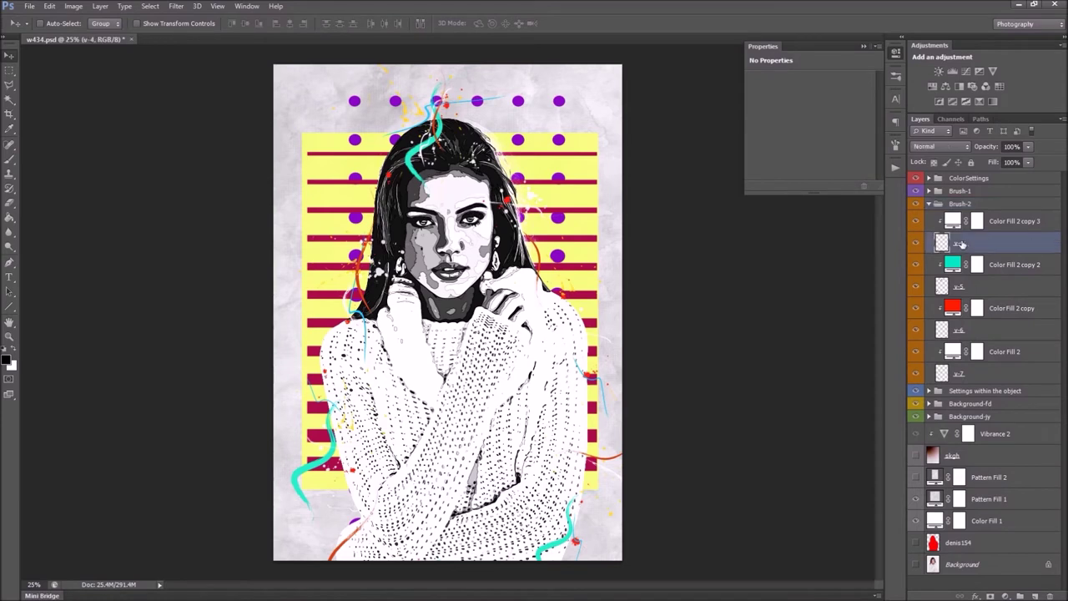
pyautogui.click(918, 245)
pyautogui.moveTo(590, 262); pyautogui.dragTo(591, 265)
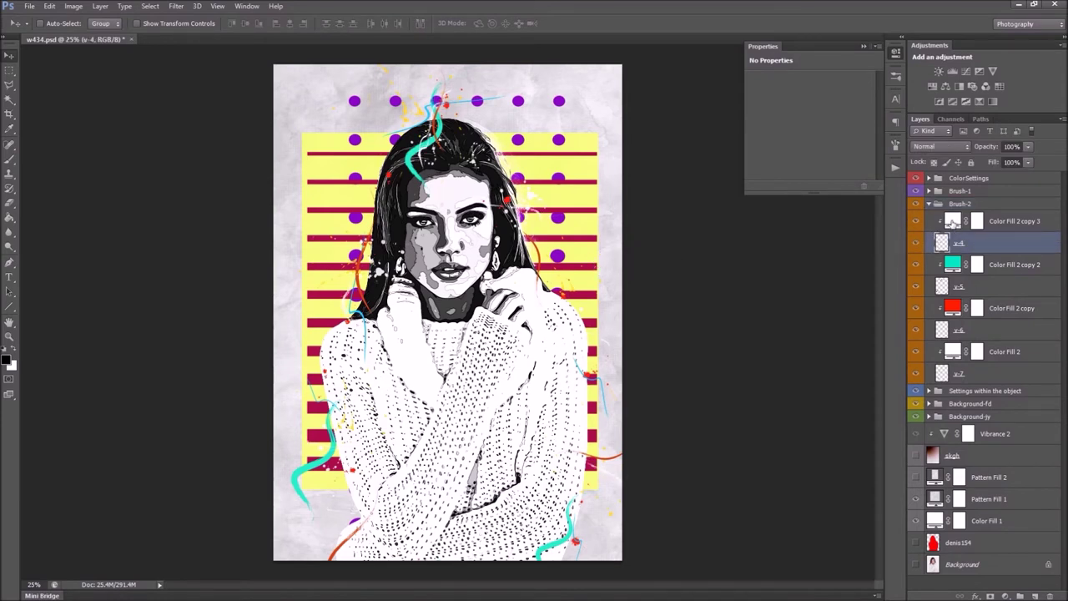
# - Set Color Fill 2 copy 3 to olive green #7fae00, then check the v-5 strokes
pyautogui.doubleClick(952, 221)
pyautogui.click(752, 185)
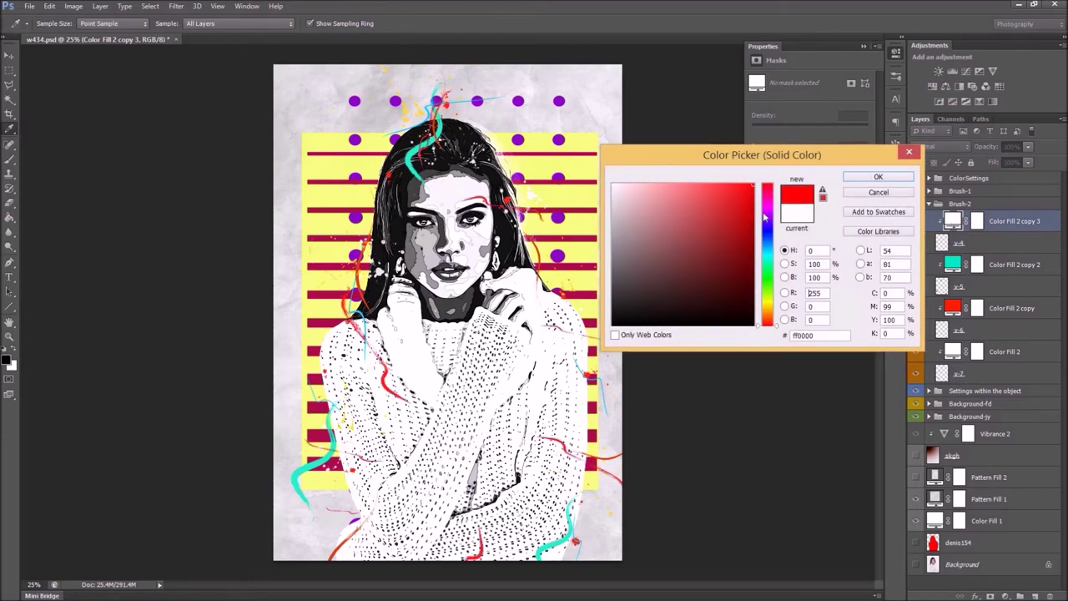
pyautogui.moveTo(769, 252); pyautogui.dragTo(769, 277)
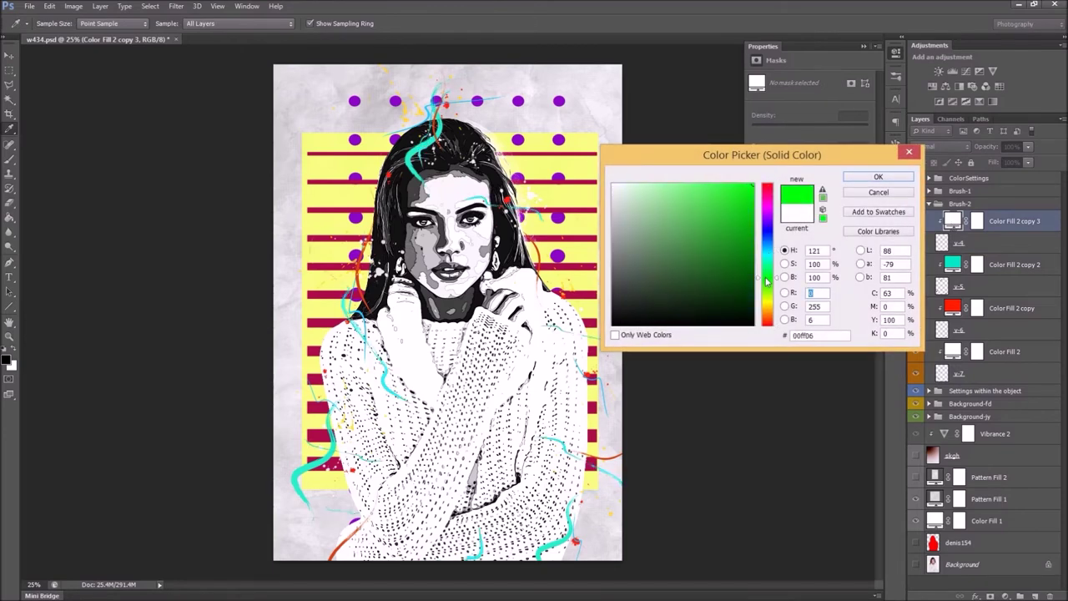
pyautogui.moveTo(769, 269); pyautogui.dragTo(766, 319)
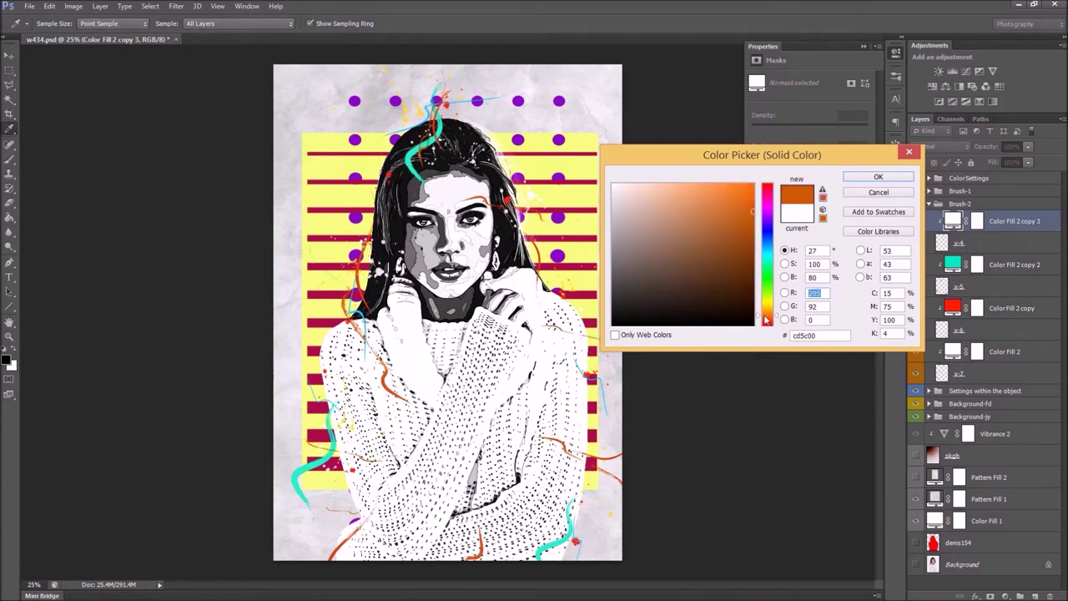
pyautogui.moveTo(766, 320); pyautogui.dragTo(769, 292)
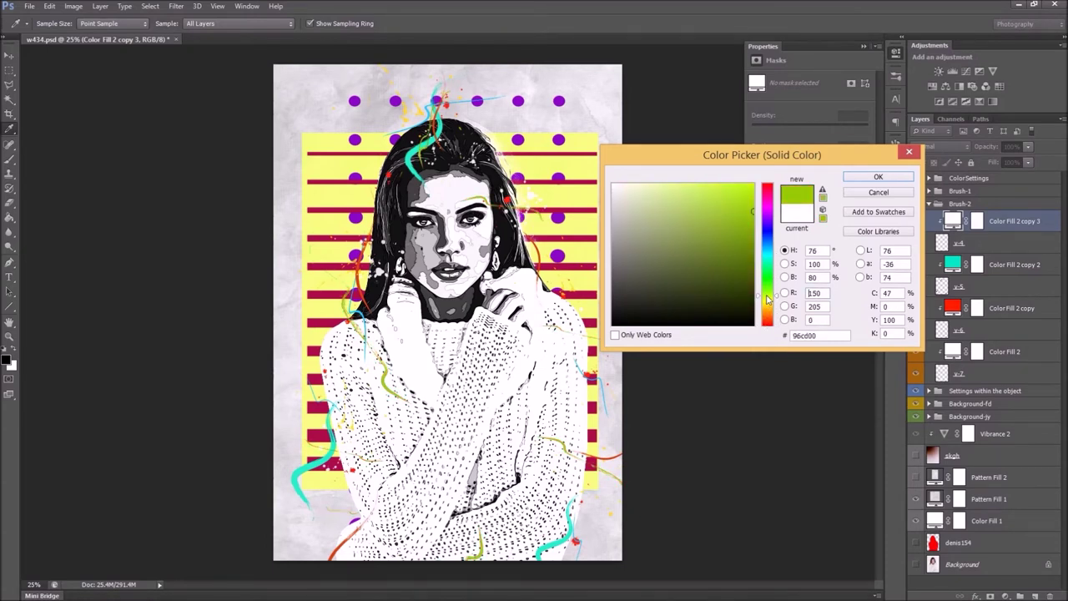
pyautogui.moveTo(768, 292); pyautogui.dragTo(768, 297)
pyautogui.click(753, 228)
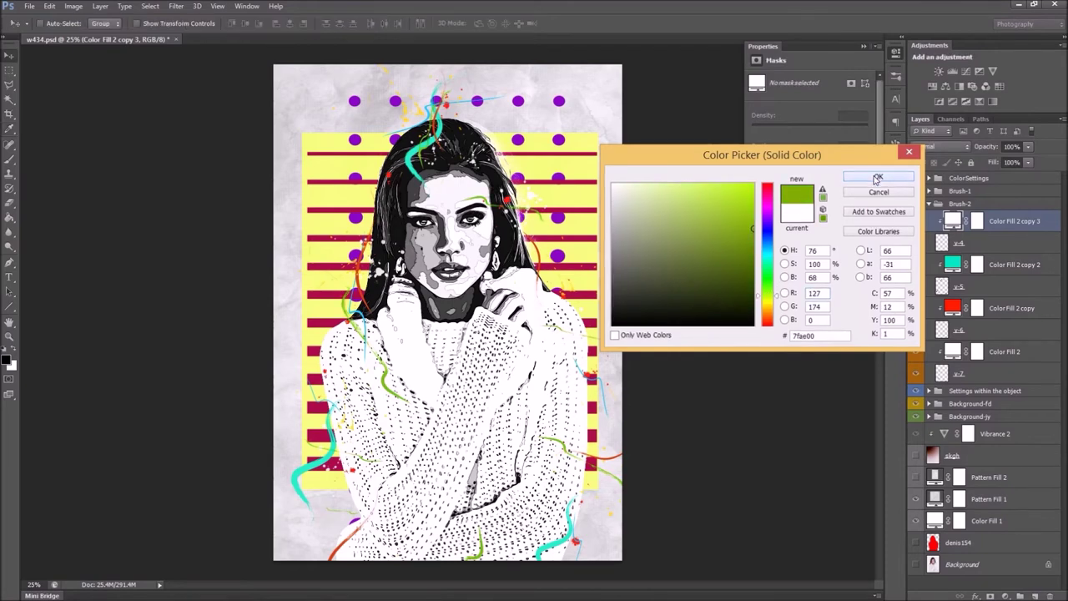
pyautogui.click(877, 178)
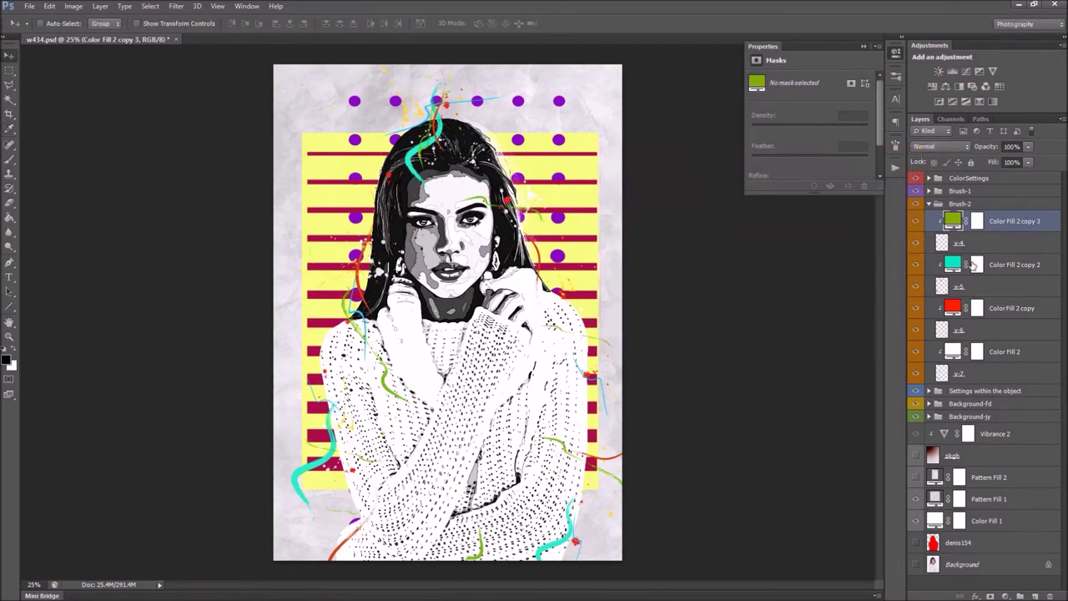
pyautogui.click(943, 287)
pyautogui.click(914, 288)
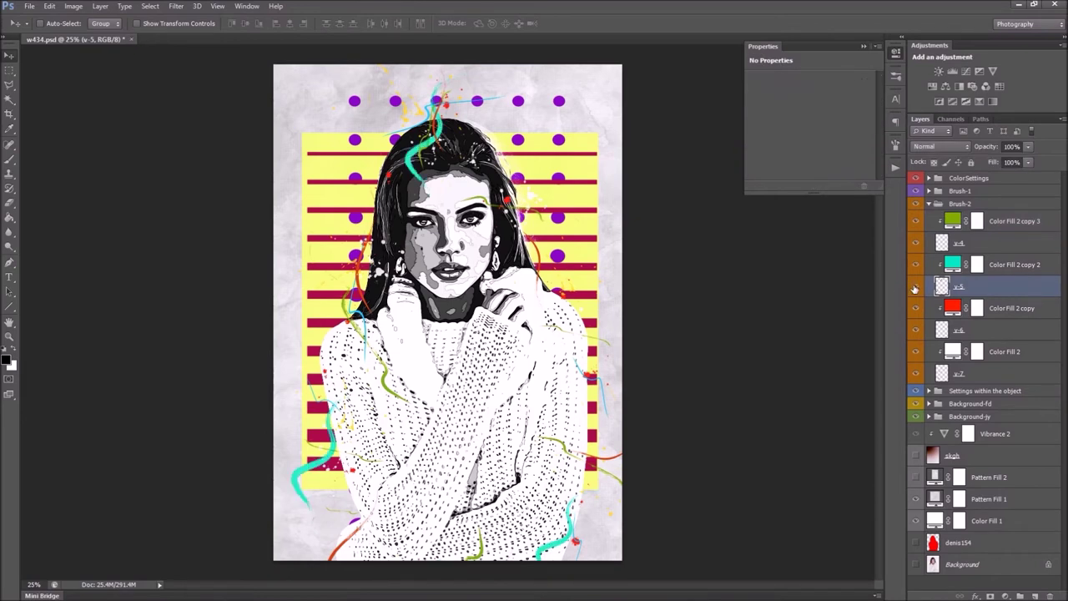
# - Scale the v-5 strokes to about 92%, rotate them slightly, and add a layer mask
pyautogui.hotkey('ctrl', 't')
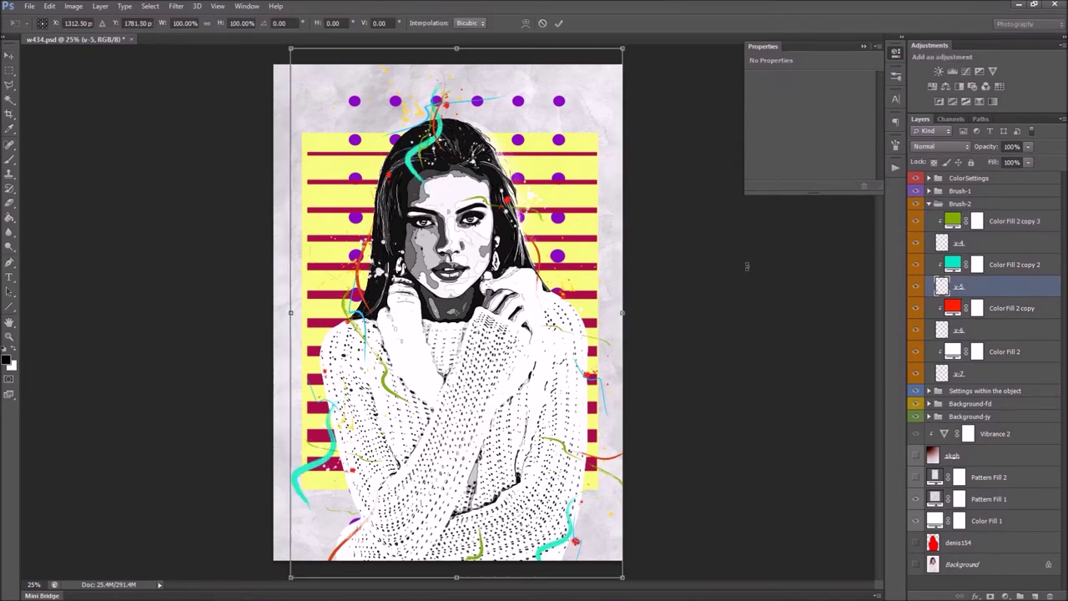
pyautogui.moveTo(629, 39); pyautogui.dragTo(614, 66)
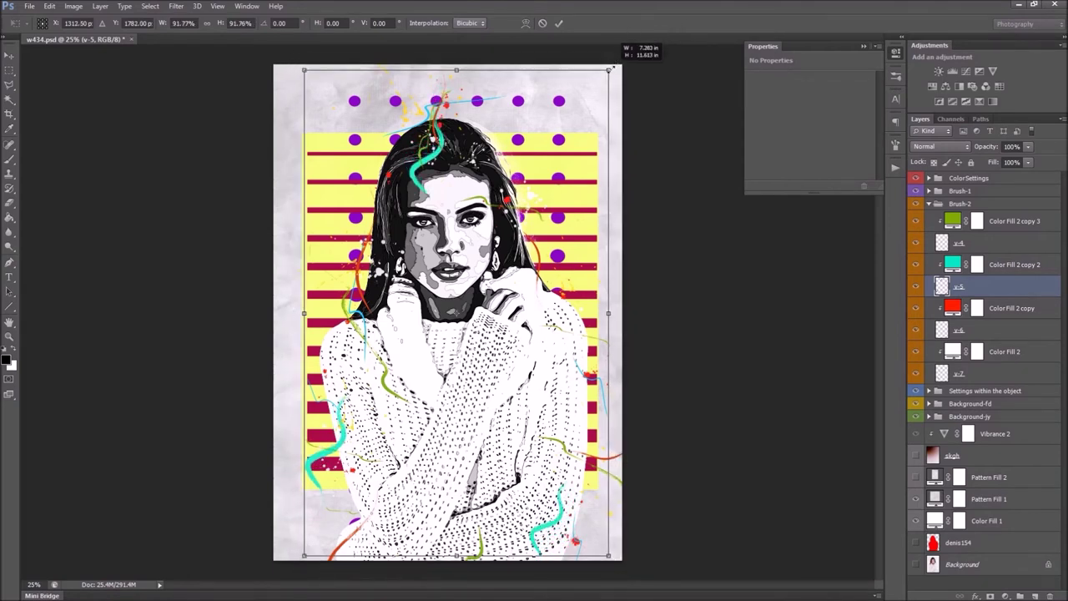
pyautogui.moveTo(628, 197); pyautogui.dragTo(650, 159)
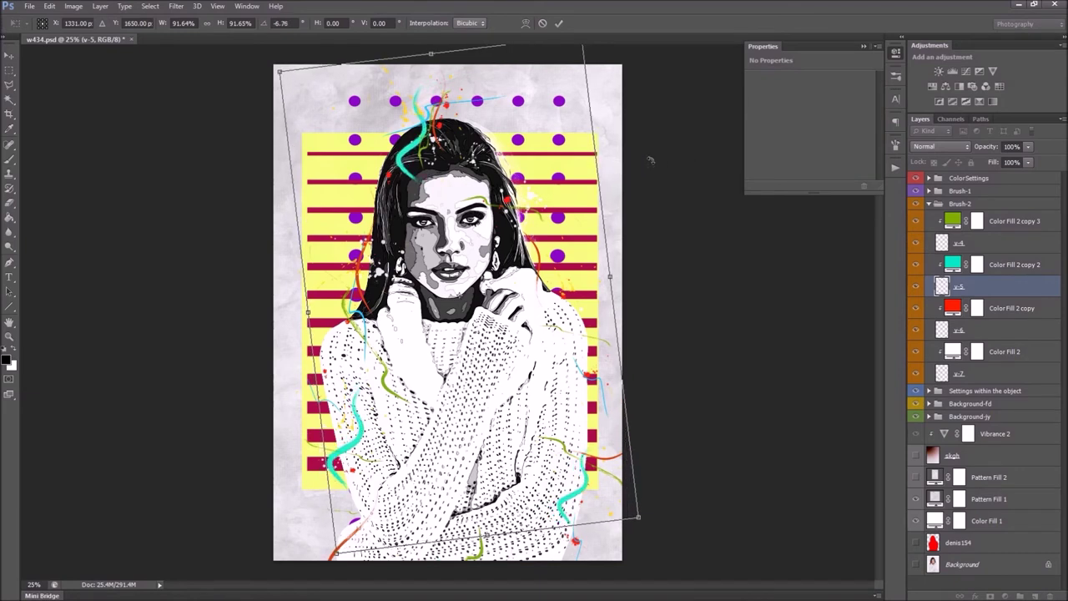
pyautogui.click(559, 23)
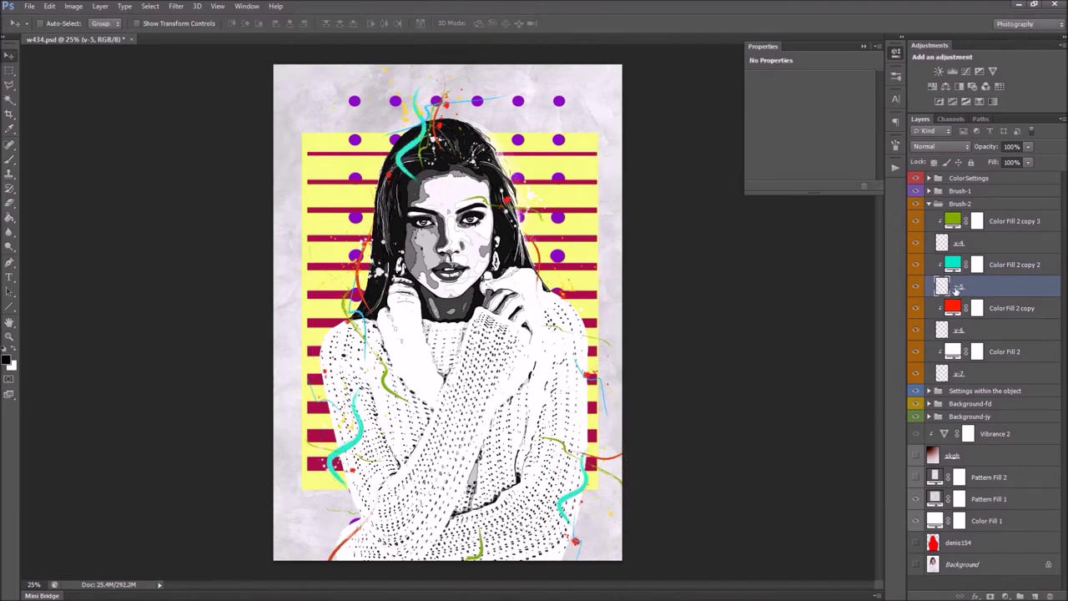
pyautogui.click(991, 596)
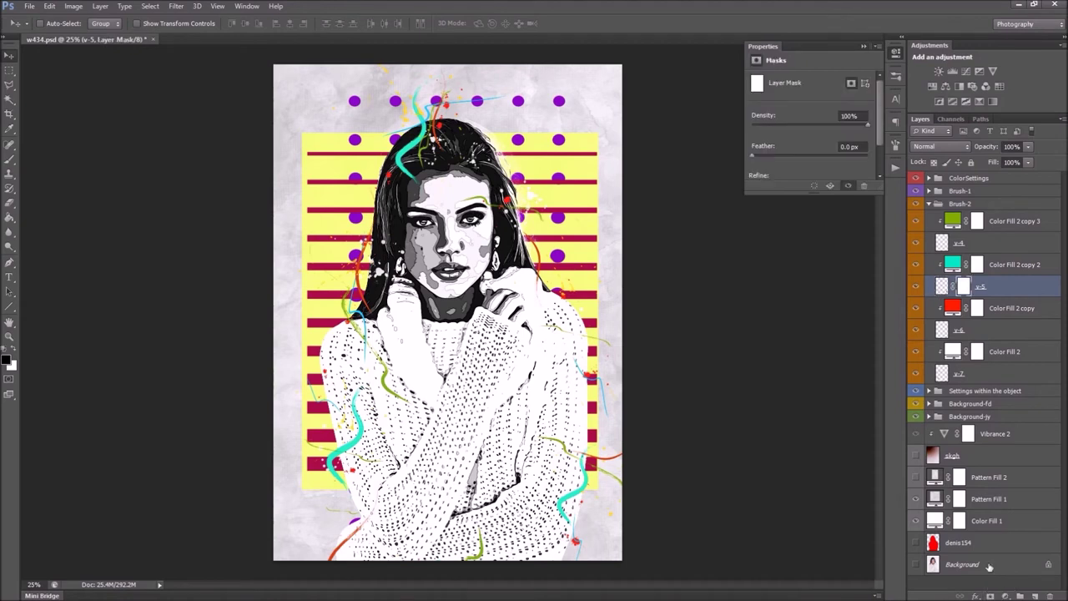
pyautogui.click(9, 159)
pyautogui.click(56, 24)
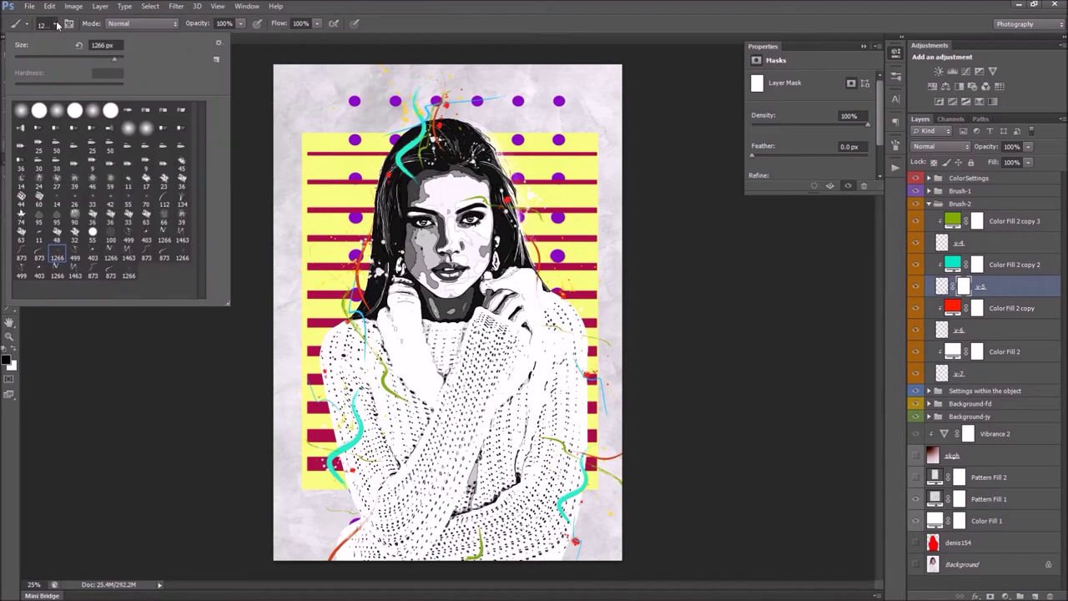
# - Pick a soft round brush sized 160 px
pyautogui.click(22, 114)
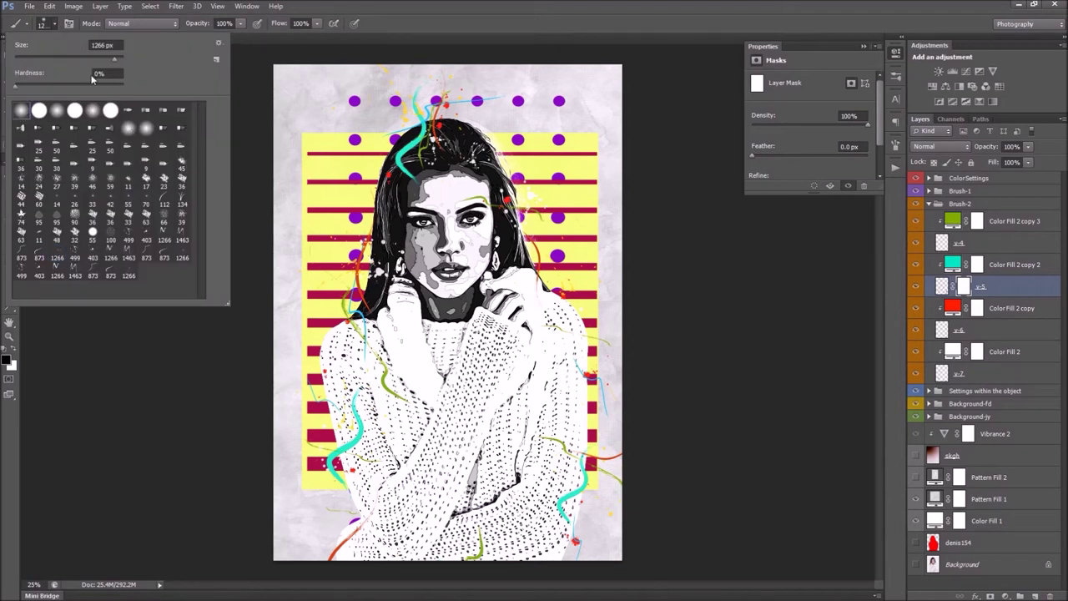
pyautogui.click(102, 45)
pyautogui.write('160')
pyautogui.press('Return')
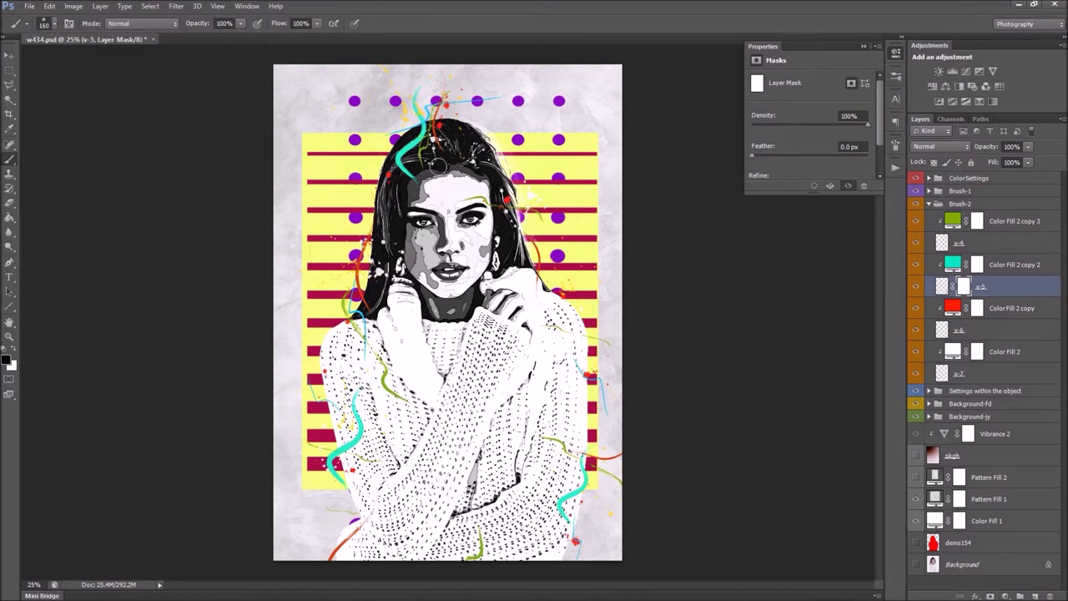
# - Hide the cyan streamer on the v-5 mask, then repaint it curling over the hair
pyautogui.moveTo(412, 177); pyautogui.dragTo(415, 138)
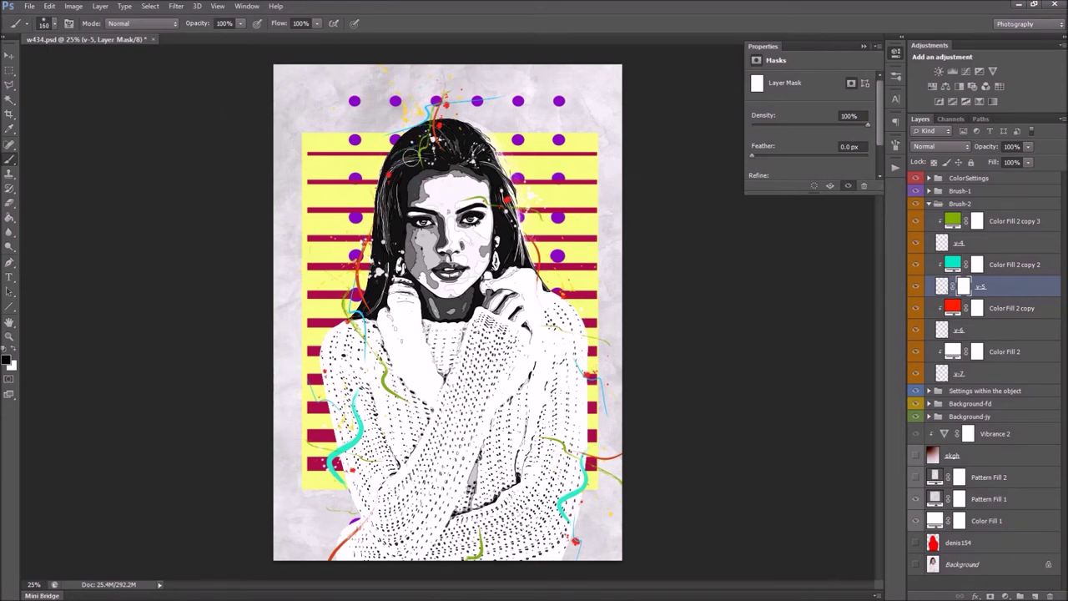
pyautogui.click(15, 352)
pyautogui.moveTo(430, 117); pyautogui.dragTo(403, 174)
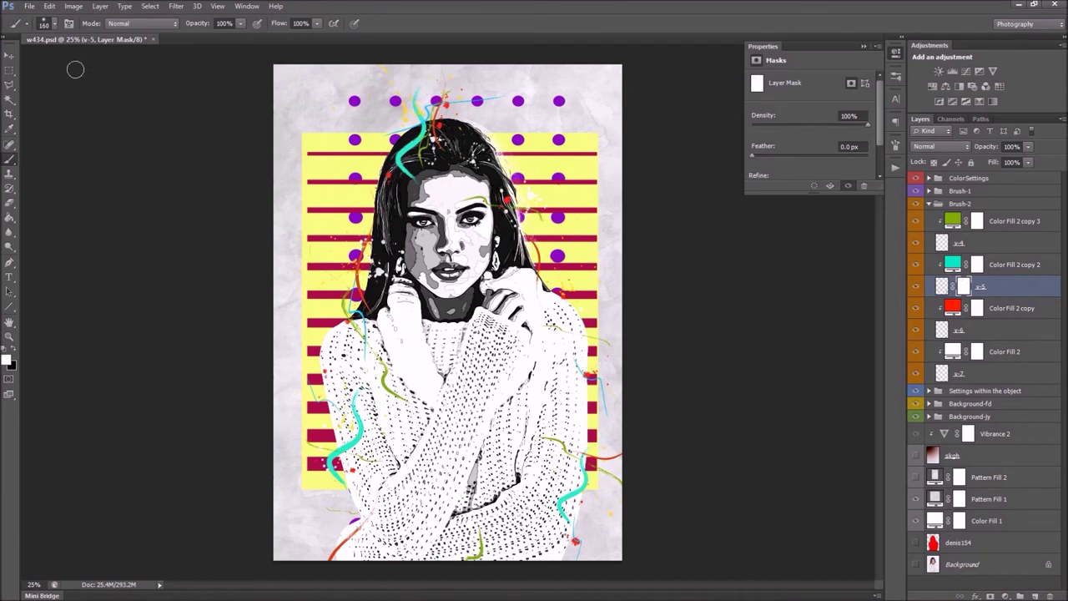
pyautogui.click(10, 55)
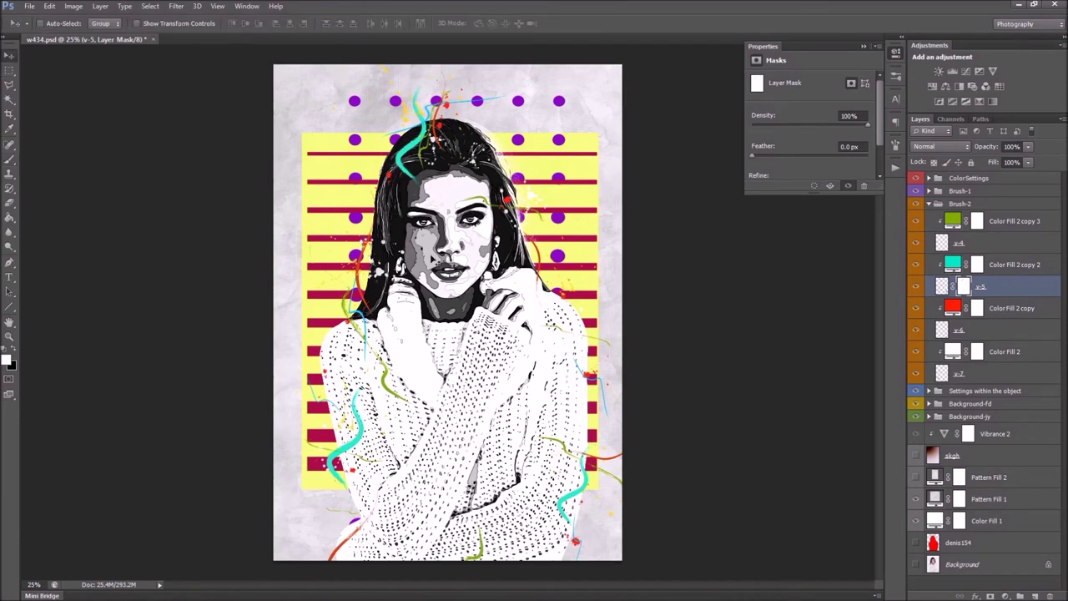
# - Expand the Settings within the object group and test the zxd layer, leaving it hidden
pyautogui.click(970, 330)
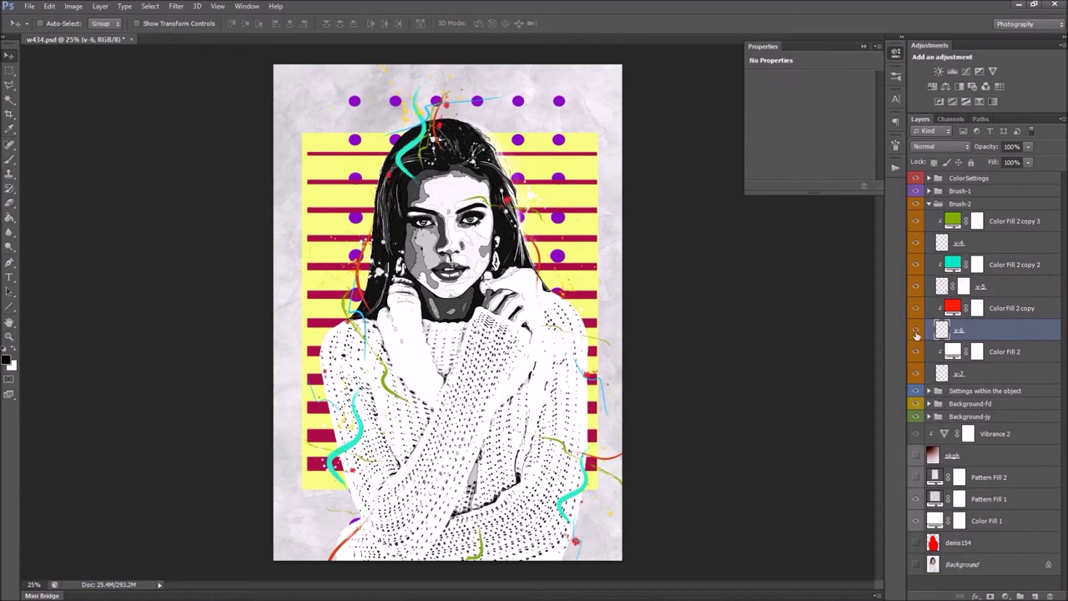
pyautogui.click(932, 205)
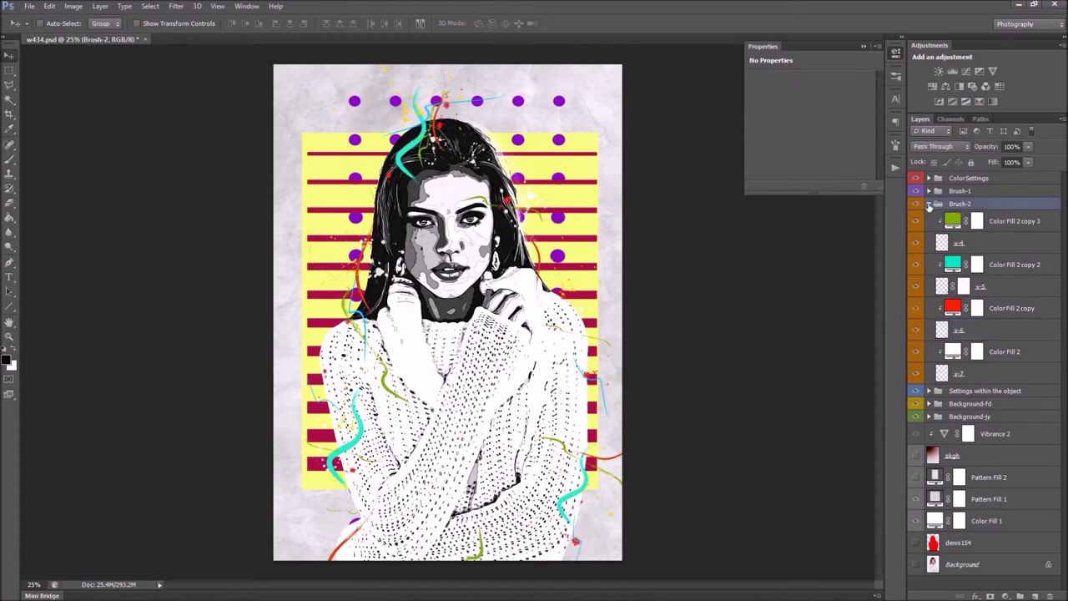
pyautogui.click(929, 205)
pyautogui.click(952, 217)
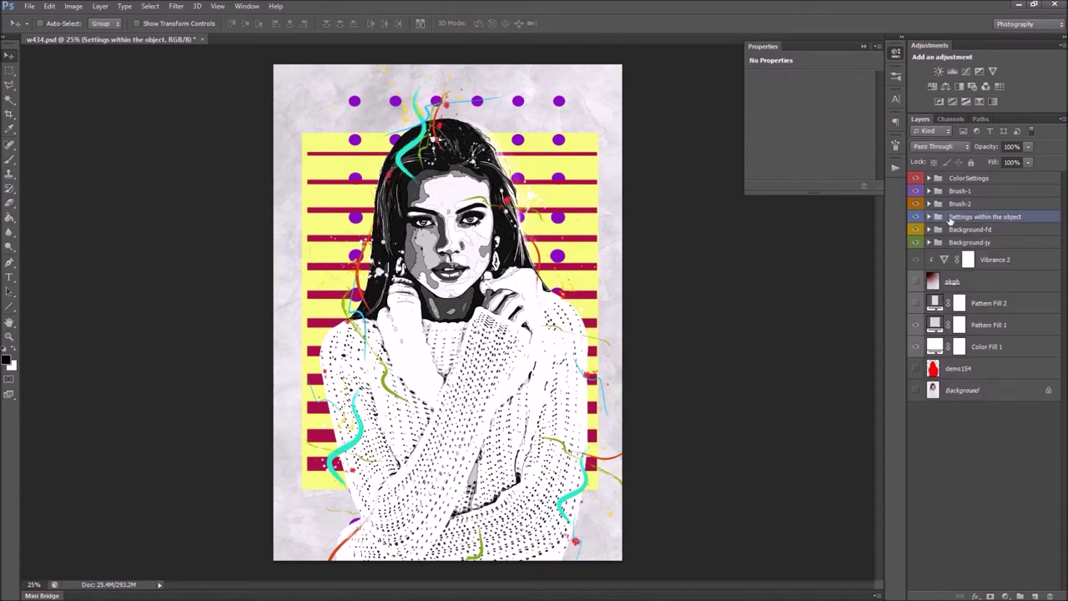
pyautogui.click(929, 217)
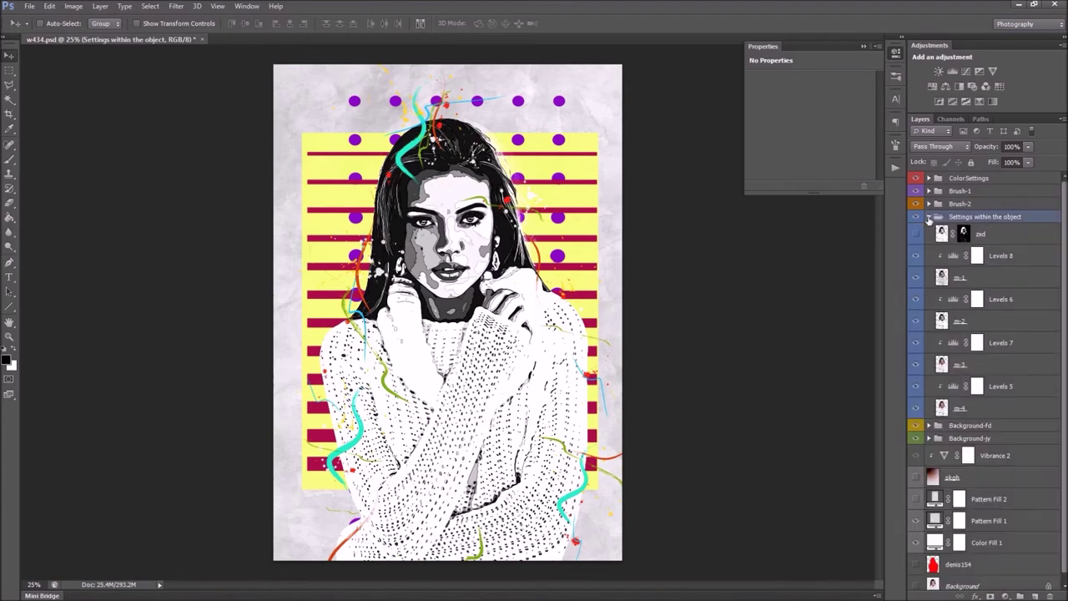
pyautogui.click(988, 236)
pyautogui.click(919, 236)
pyautogui.click(918, 235)
pyautogui.click(918, 235)
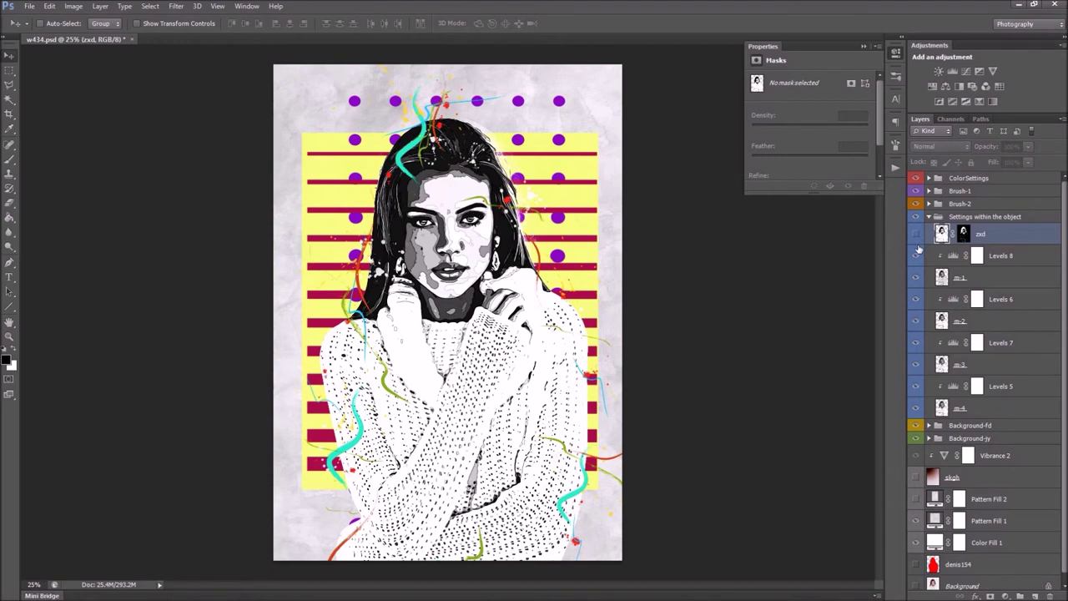
# - Compare the m-1, m-2 and m-3 layers, then lower the Levels 8 white input to 166
pyautogui.click(942, 278)
pyautogui.click(916, 280)
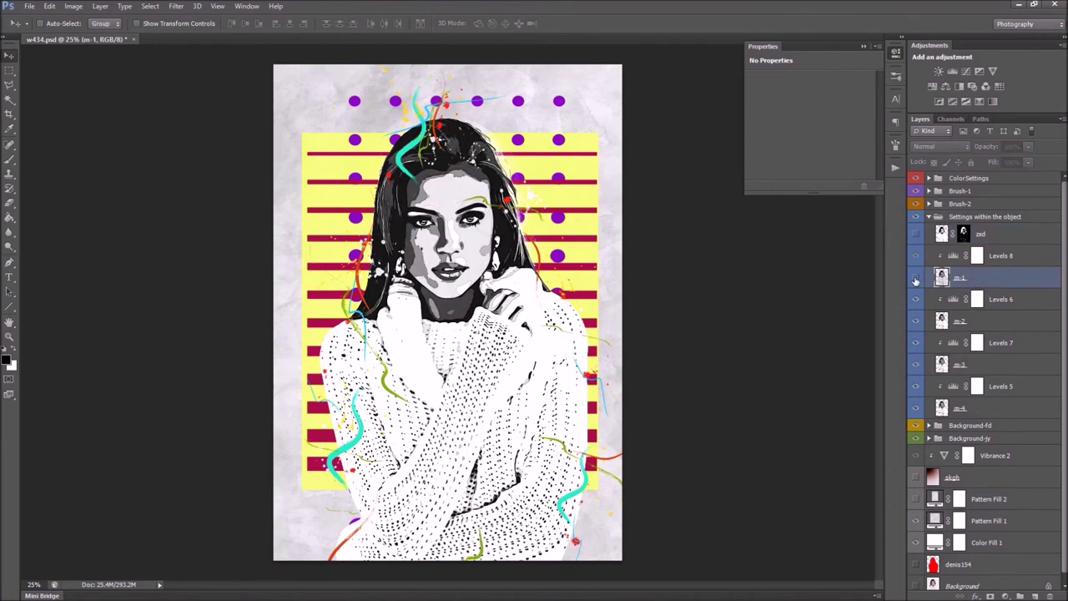
pyautogui.click(916, 322)
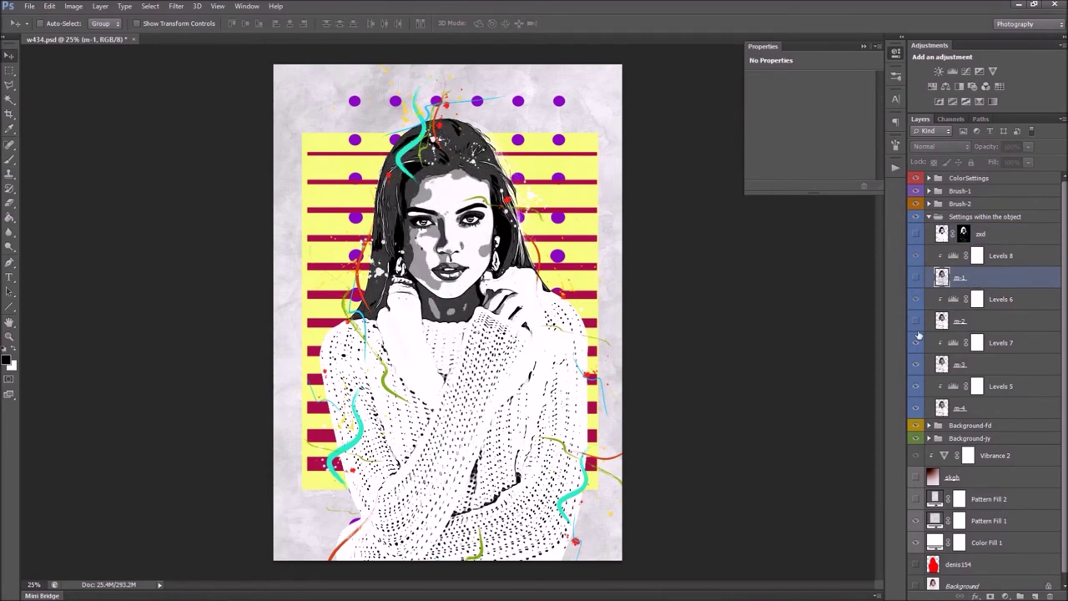
pyautogui.click(917, 370)
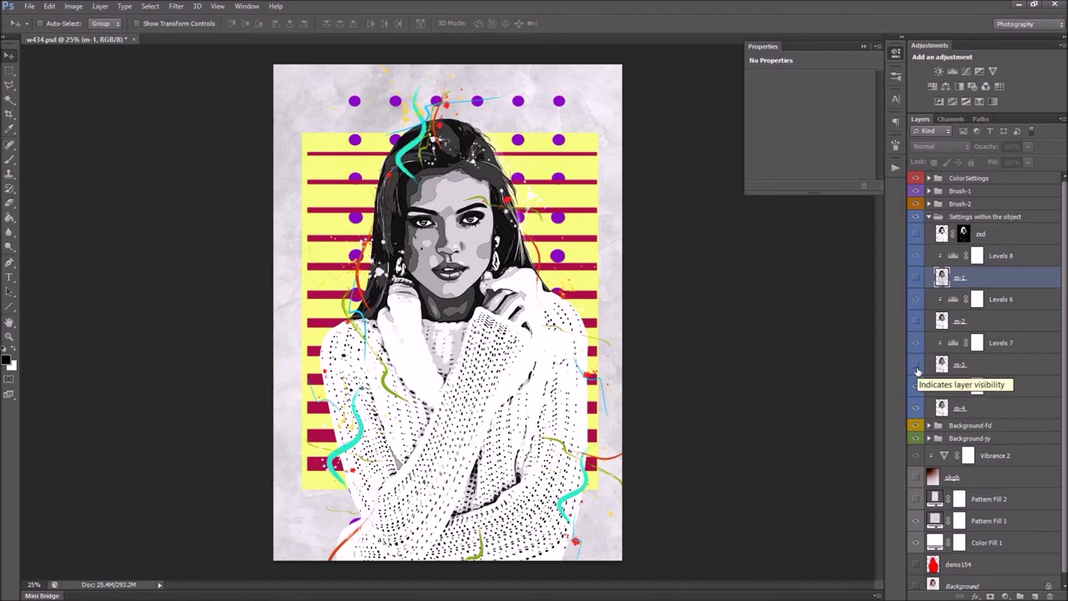
pyautogui.click(917, 278)
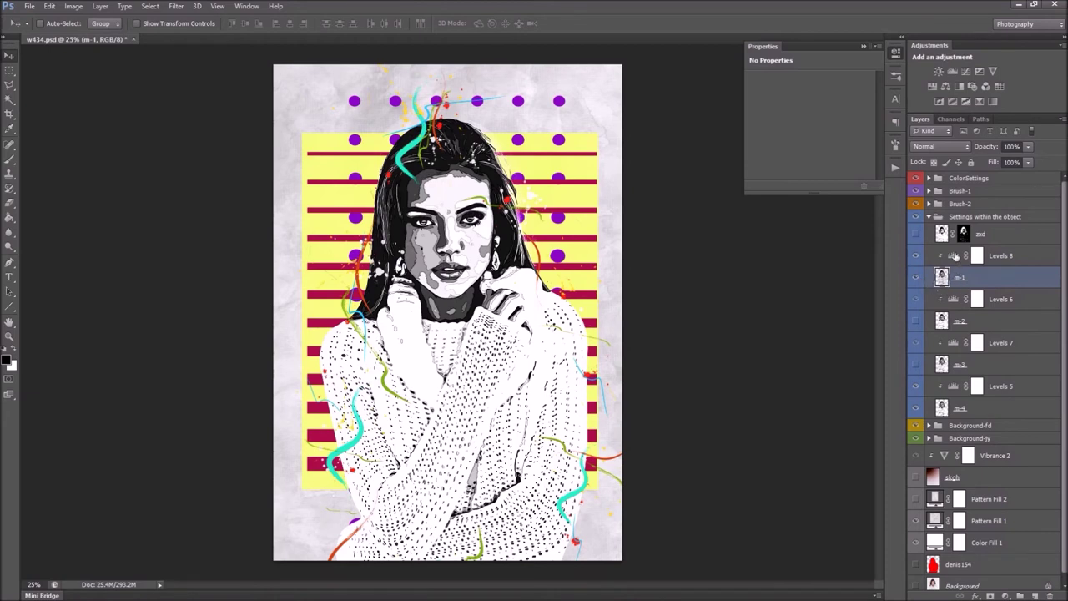
pyautogui.click(957, 257)
pyautogui.moveTo(851, 164); pyautogui.dragTo(832, 164)
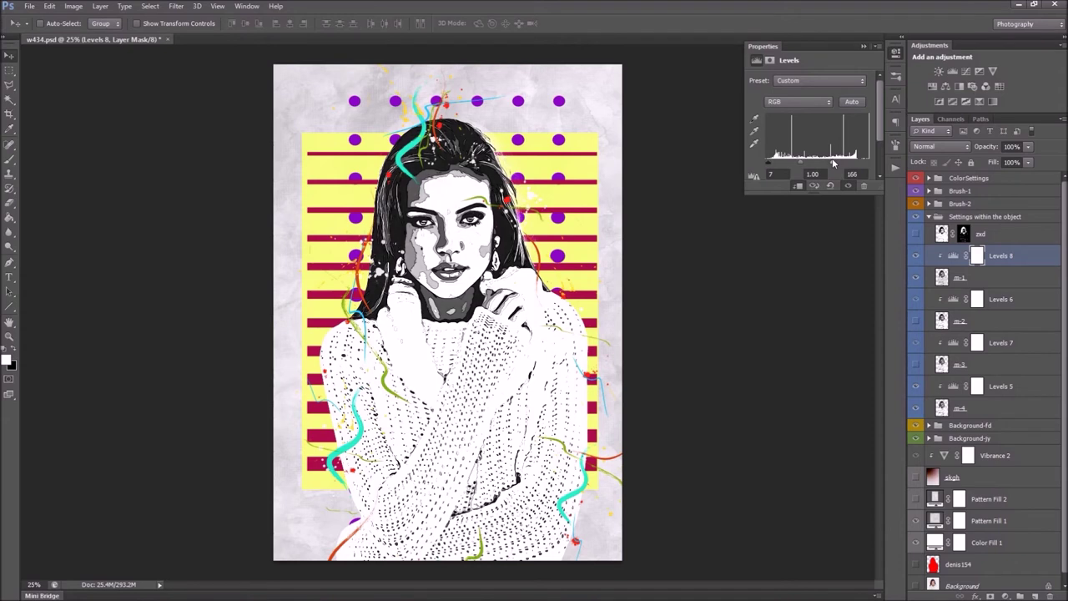
# - Brighten the tones by lowering the Levels 6 white point
pyautogui.click(917, 279)
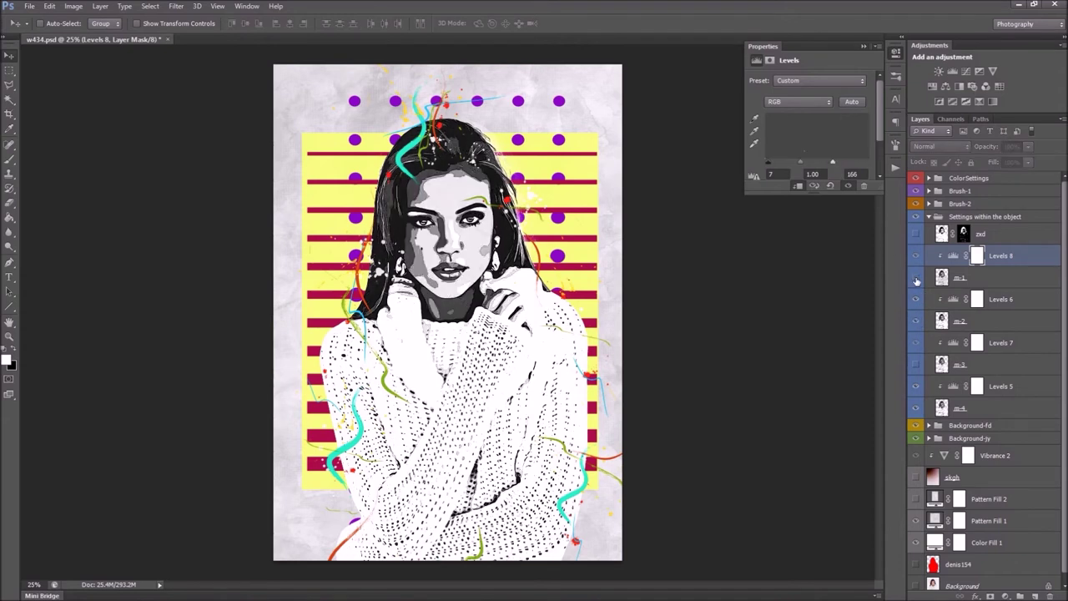
pyautogui.click(955, 301)
pyautogui.moveTo(853, 163); pyautogui.dragTo(840, 162)
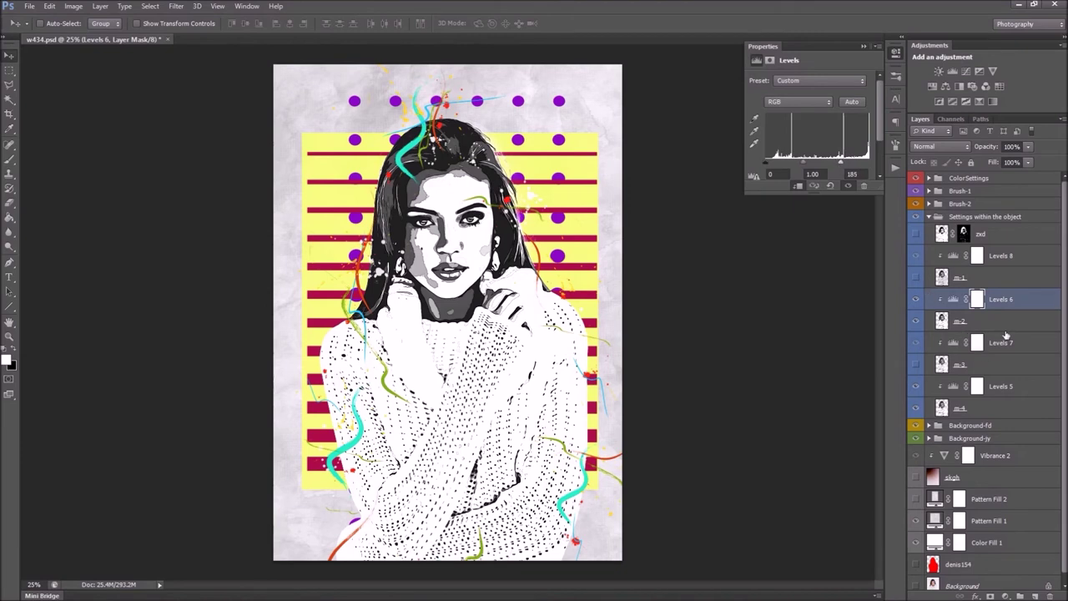
# - Show the m-1 layer again and reduce its opacity to 55%
pyautogui.click(978, 281)
pyautogui.click(915, 282)
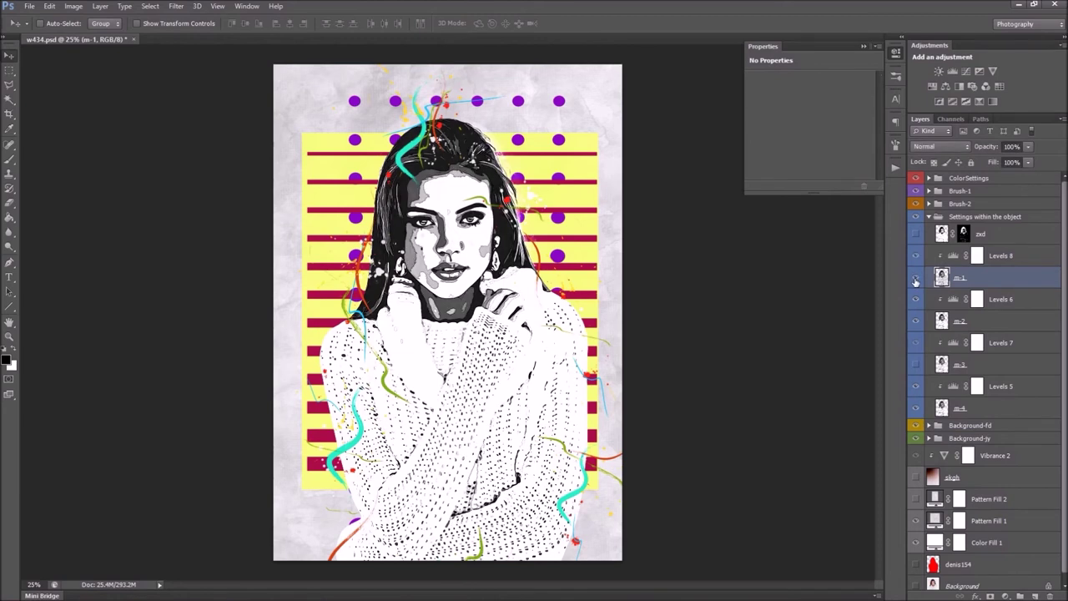
pyautogui.click(1030, 148)
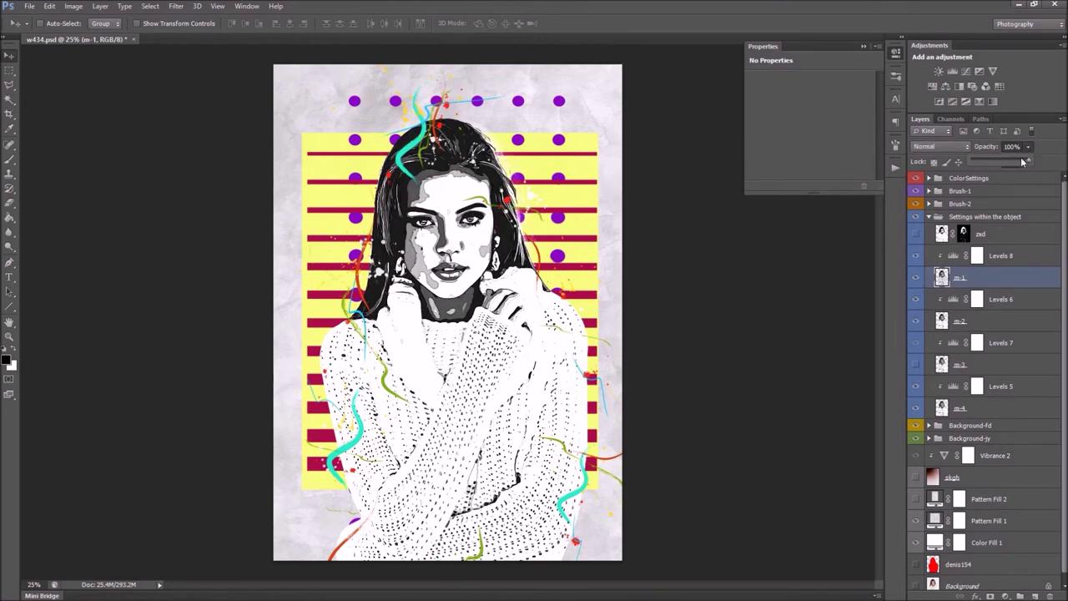
pyautogui.moveTo(1024, 162); pyautogui.dragTo(990, 162)
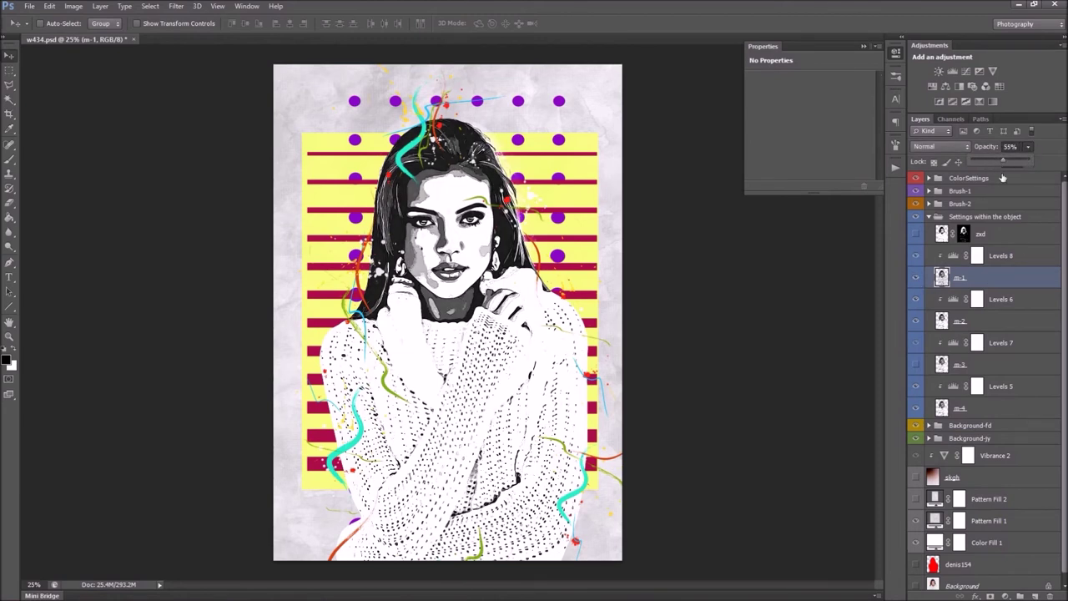
# - Raise the Levels 8 white input to 202
pyautogui.click(956, 260)
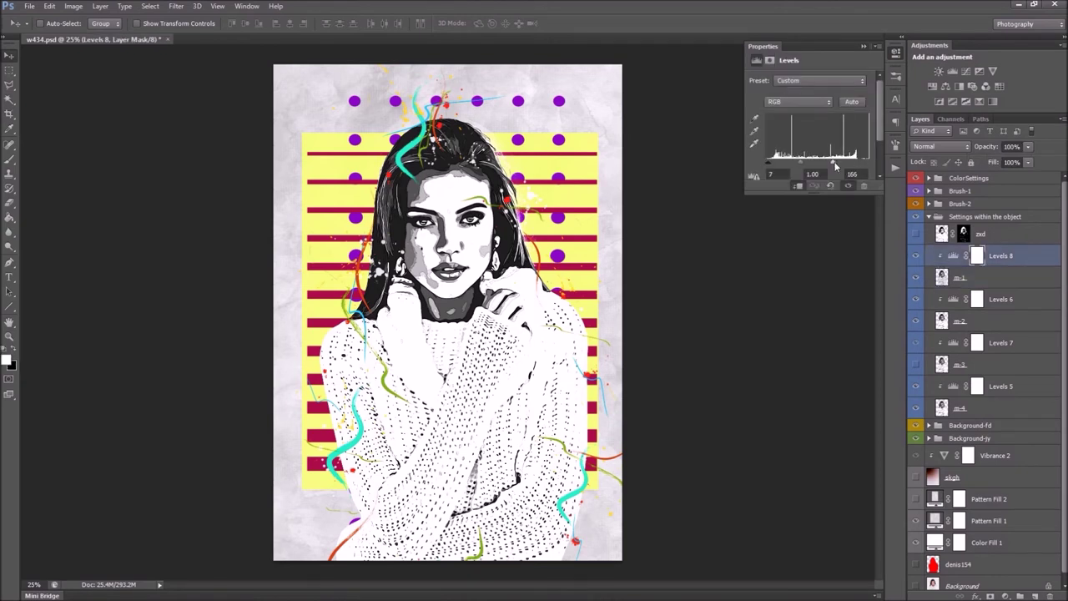
pyautogui.moveTo(835, 166); pyautogui.dragTo(853, 164)
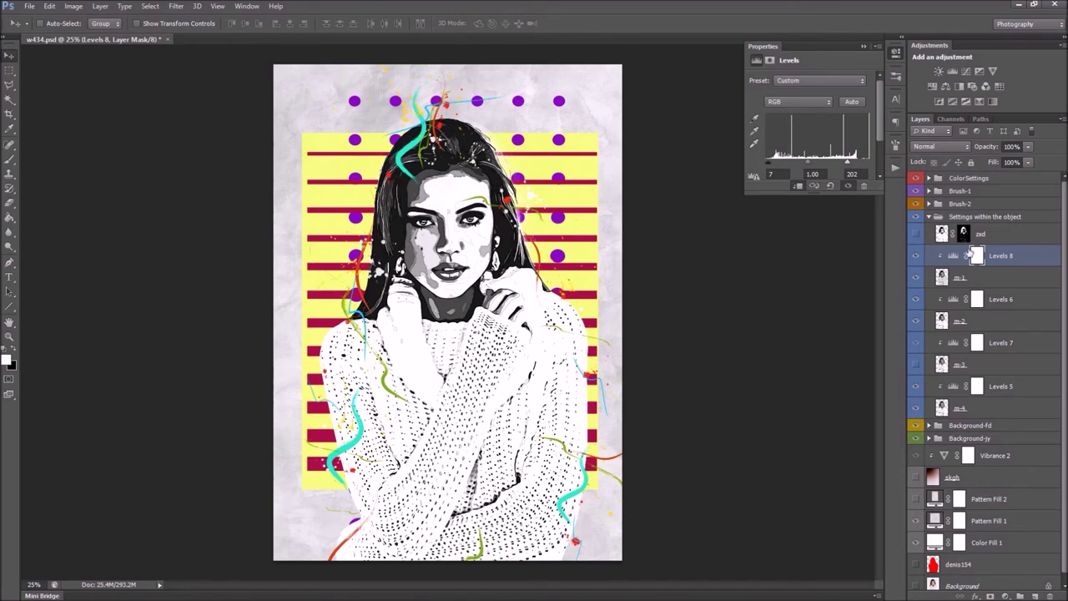
pyautogui.click(994, 217)
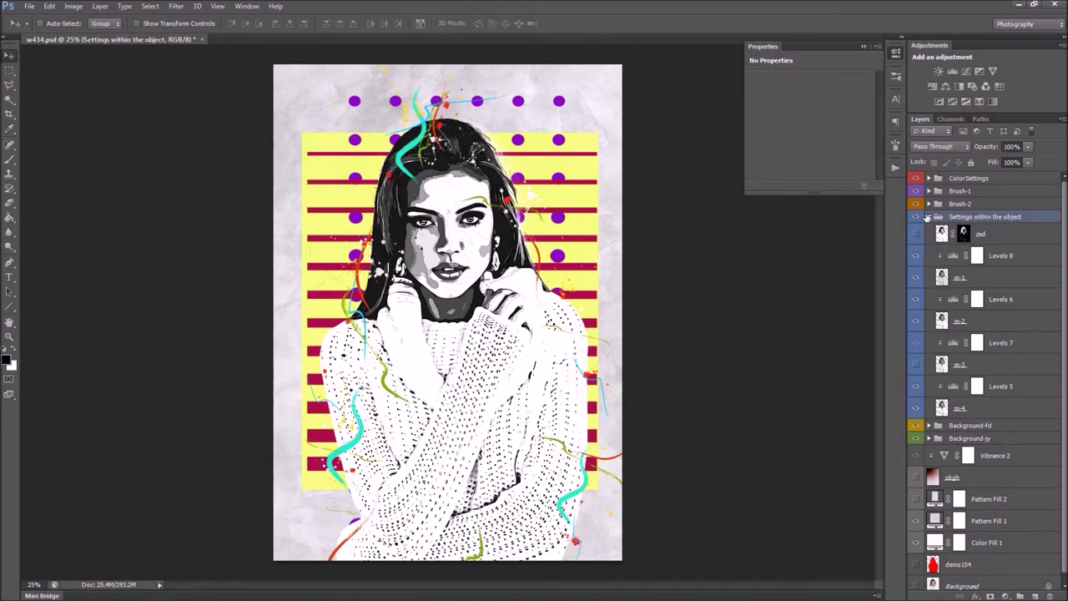
# - Collapse the Settings group and expand Background-fd to select the r-1 stripes layer
pyautogui.click(929, 217)
pyautogui.click(959, 233)
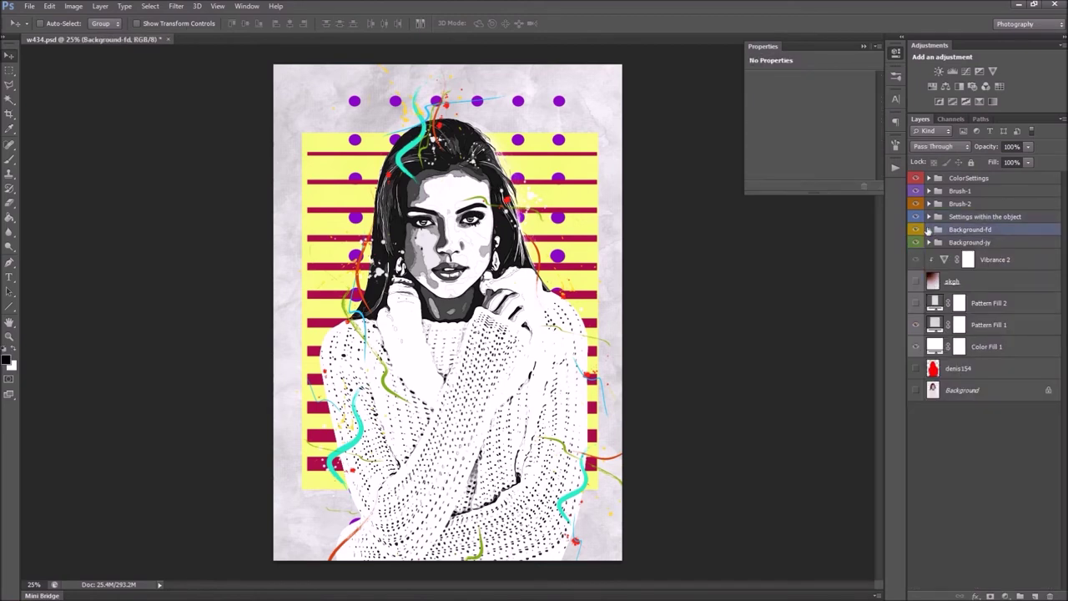
pyautogui.click(929, 230)
pyautogui.click(959, 272)
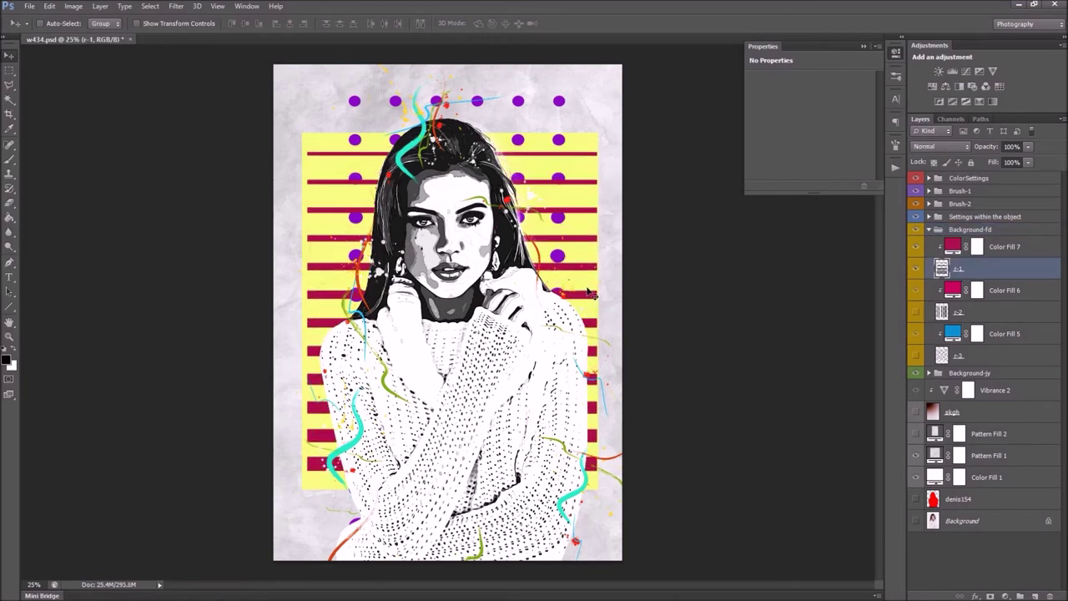
# - Scale the stripes to about 87% and move them up inside the yellow panel
pyautogui.hotkey('ctrl', 't')
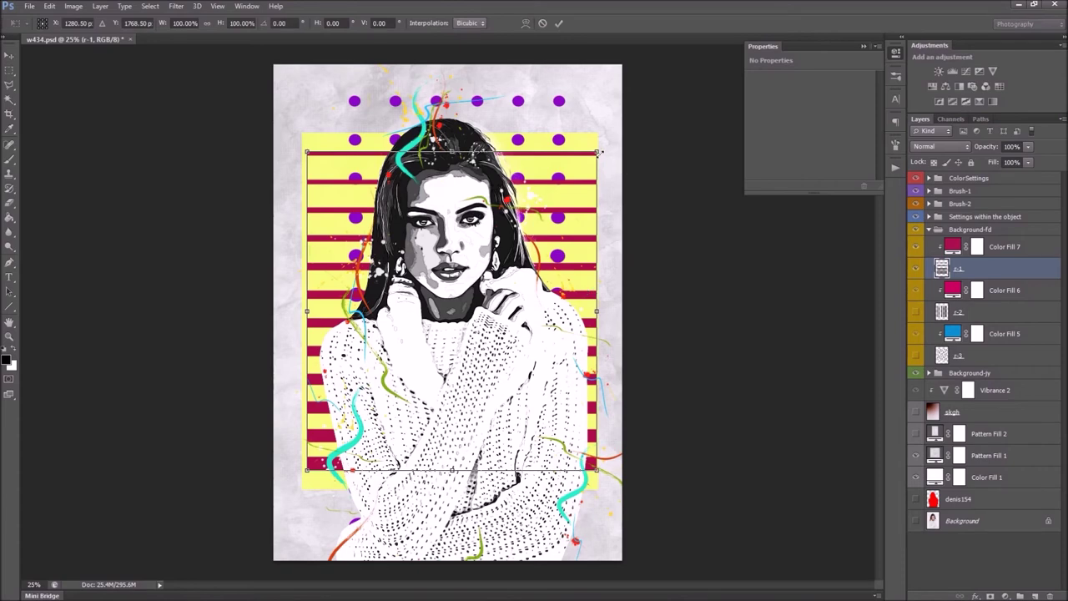
pyautogui.moveTo(599, 146)
pyautogui.mouseDown()
pyautogui.moveTo(615, 125)
pyautogui.moveTo(578, 173)
pyautogui.mouseUp()
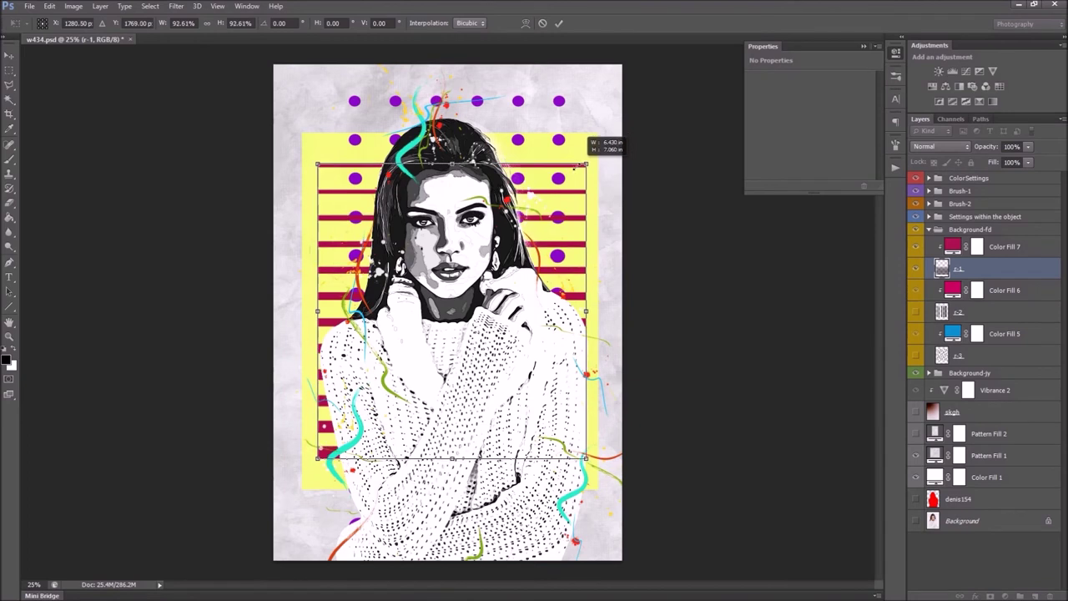
pyautogui.moveTo(546, 248); pyautogui.dragTo(539, 237)
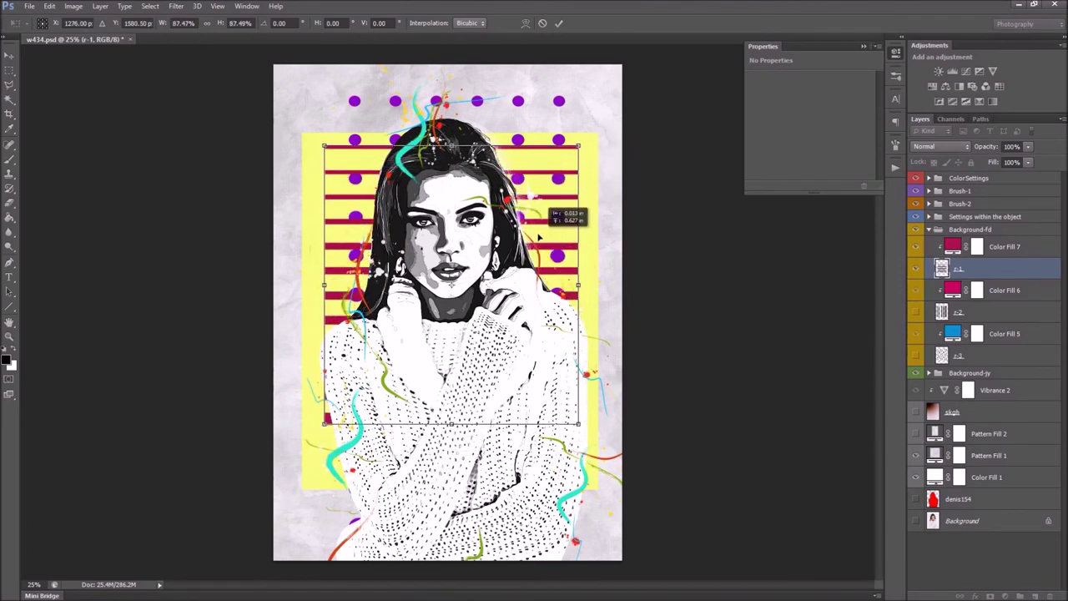
pyautogui.click(561, 22)
pyautogui.click(960, 313)
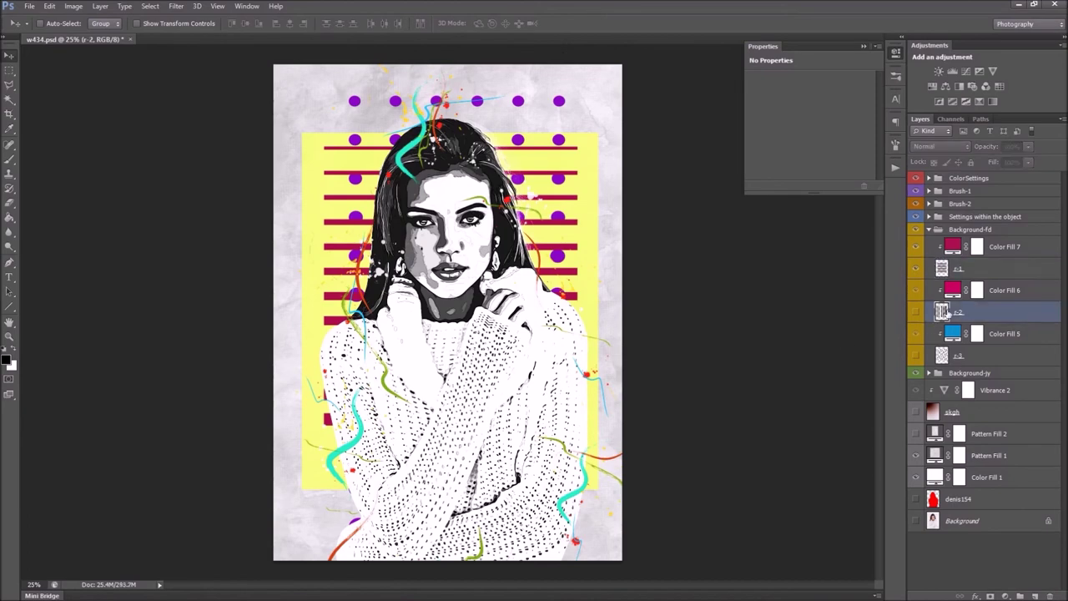
# - Swap the r-1 stripes for r-2 and try red, black and white in Color Fill 6
pyautogui.click(916, 268)
pyautogui.click(916, 312)
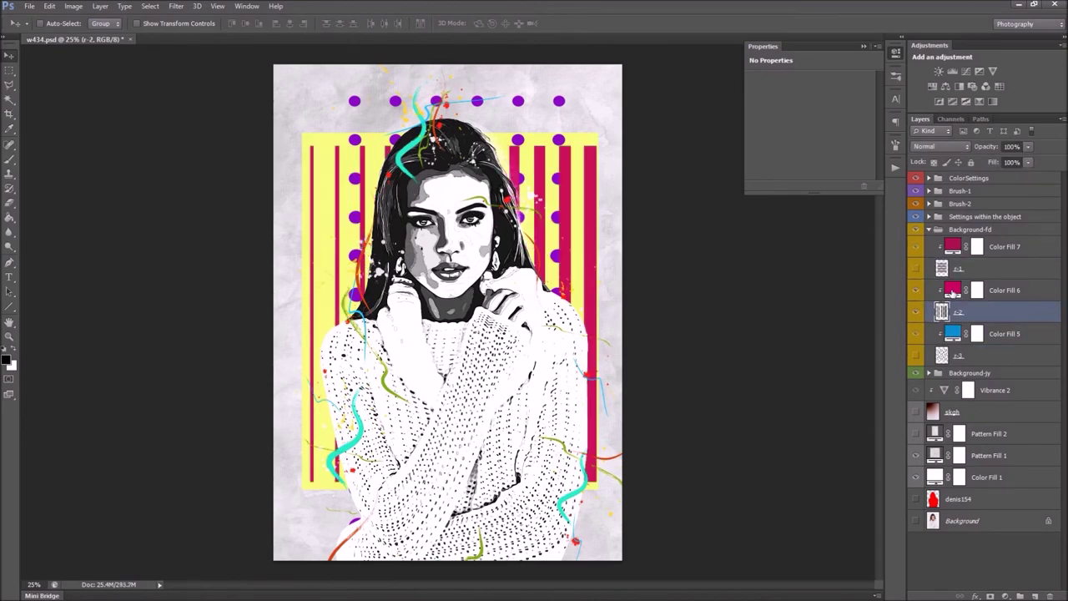
pyautogui.doubleClick(952, 289)
pyautogui.moveTo(769, 276); pyautogui.dragTo(765, 332)
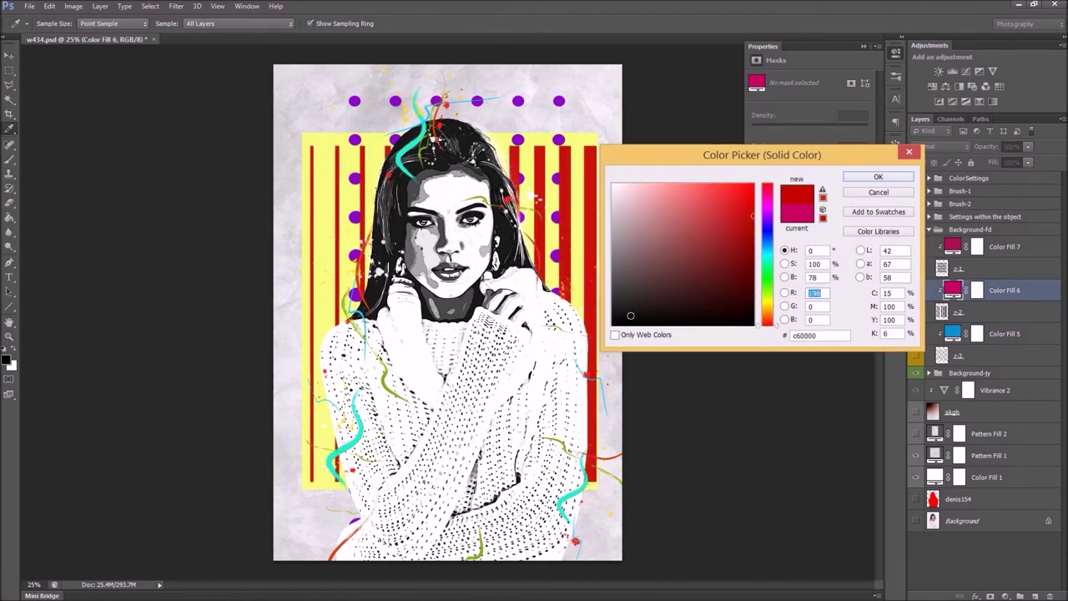
pyautogui.click(614, 327)
pyautogui.click(613, 186)
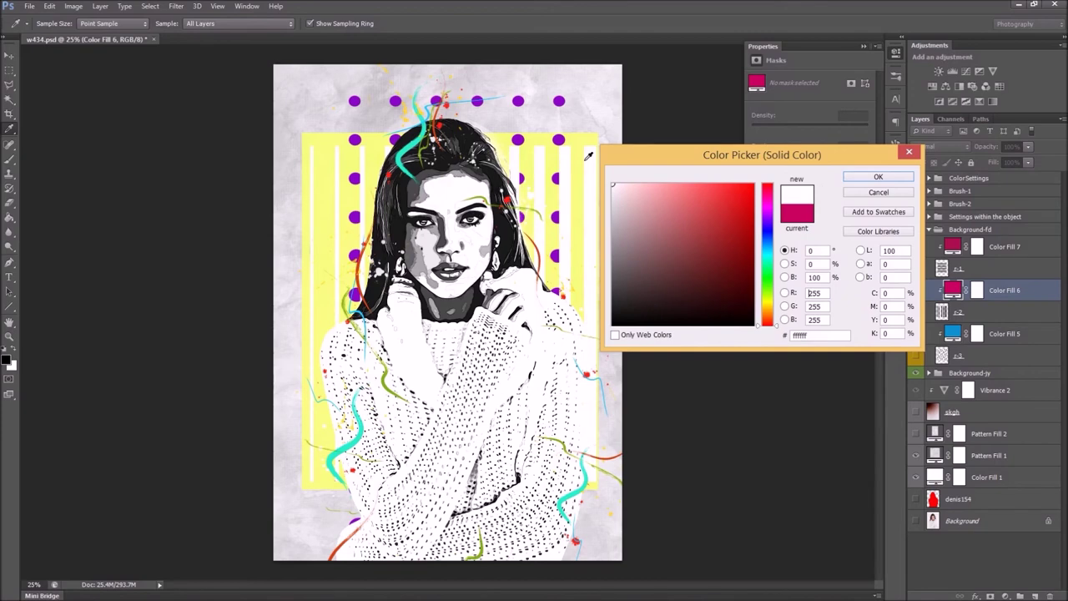
# - Set the vertical stripes to purple 9e01b1 and show the r-3 diagonal stripes
pyautogui.click(753, 191)
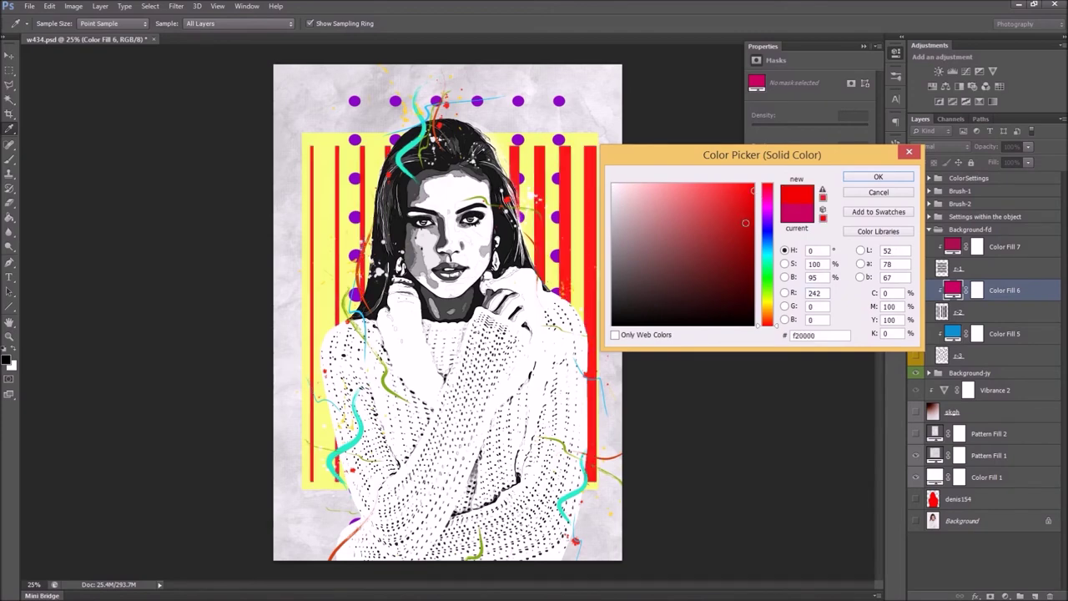
pyautogui.click(753, 225)
pyautogui.moveTo(763, 234); pyautogui.dragTo(762, 212)
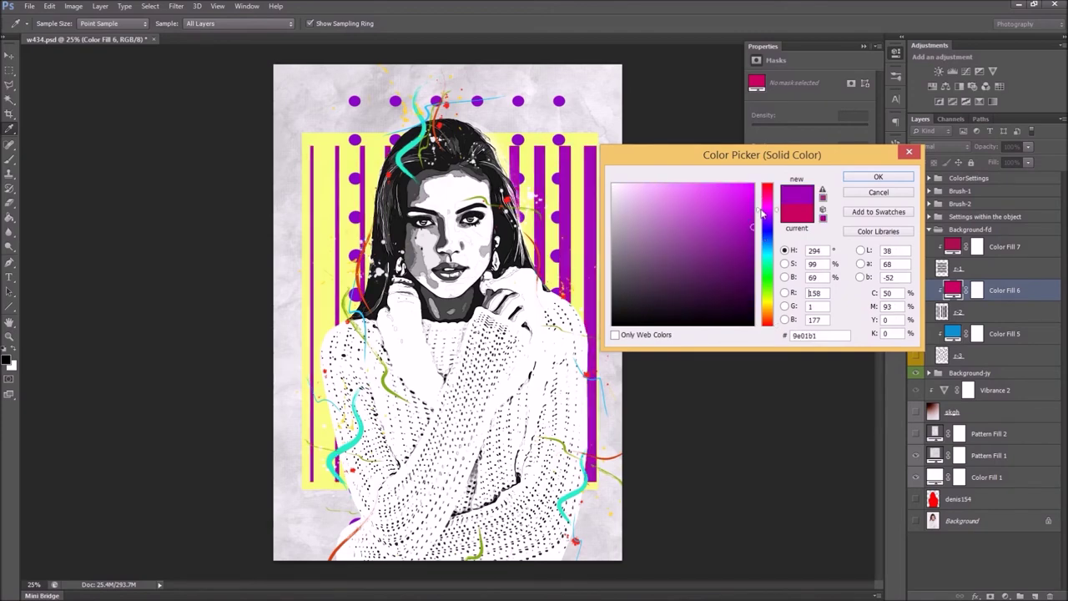
pyautogui.click(866, 178)
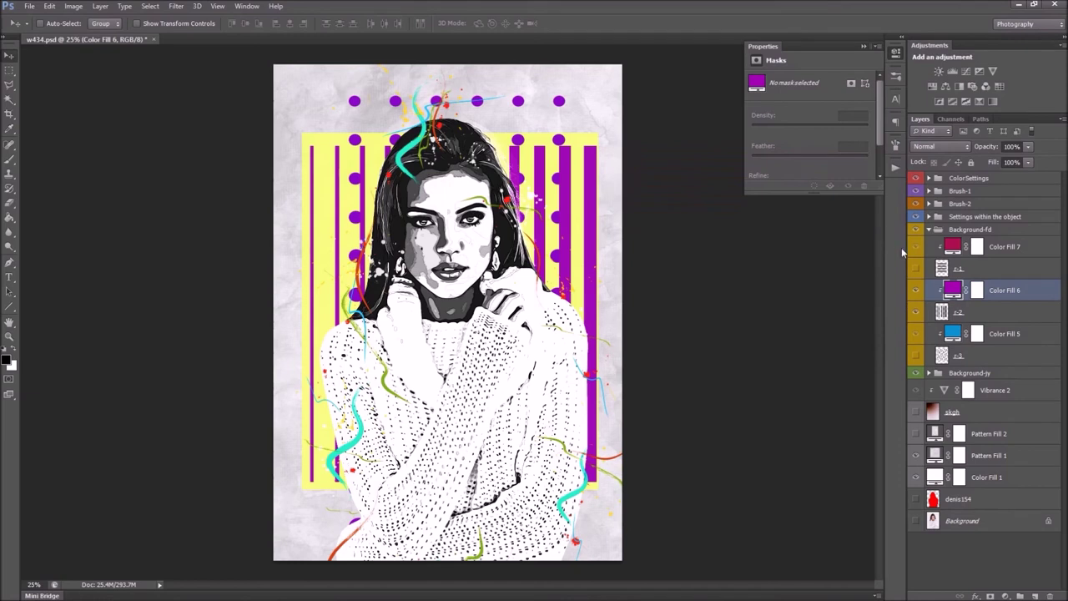
pyautogui.click(943, 358)
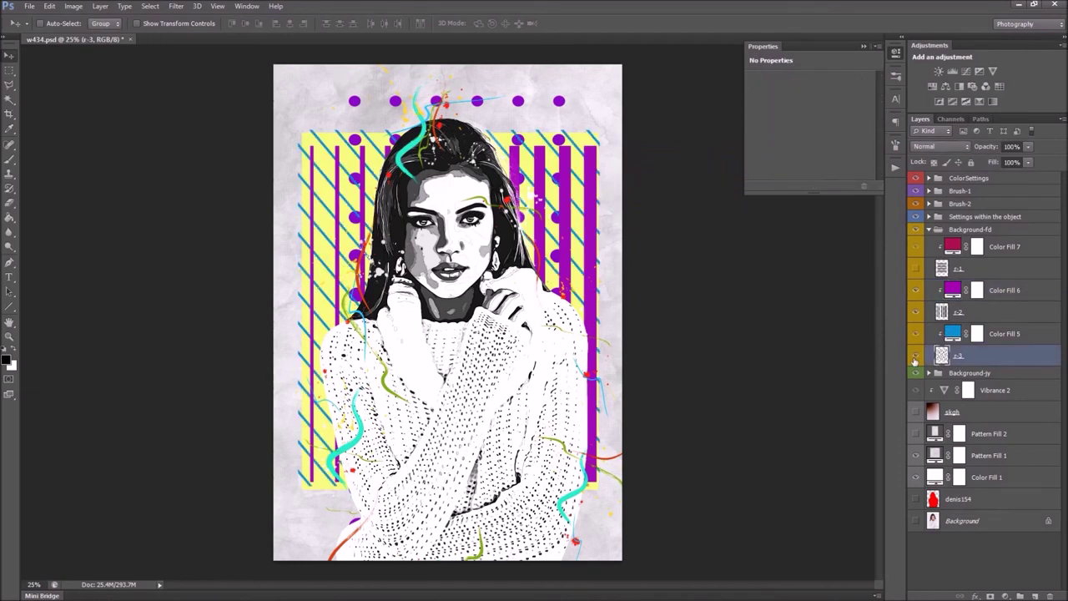
# - Hide r-2, scale r-3 to about 108% and shift it down past the panel edges
pyautogui.click(916, 314)
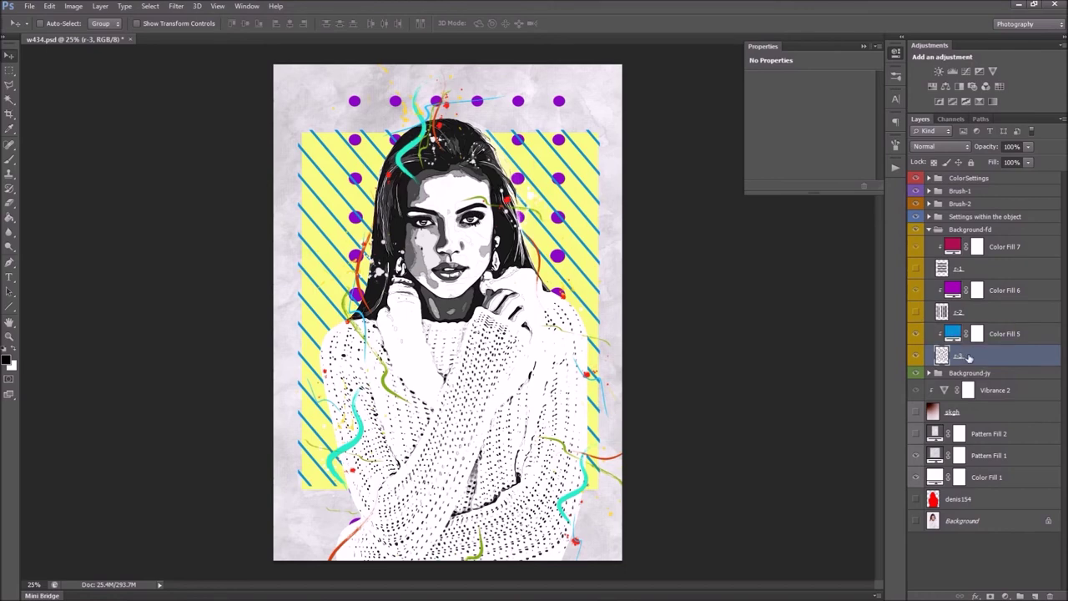
pyautogui.hotkey('ctrl', 't')
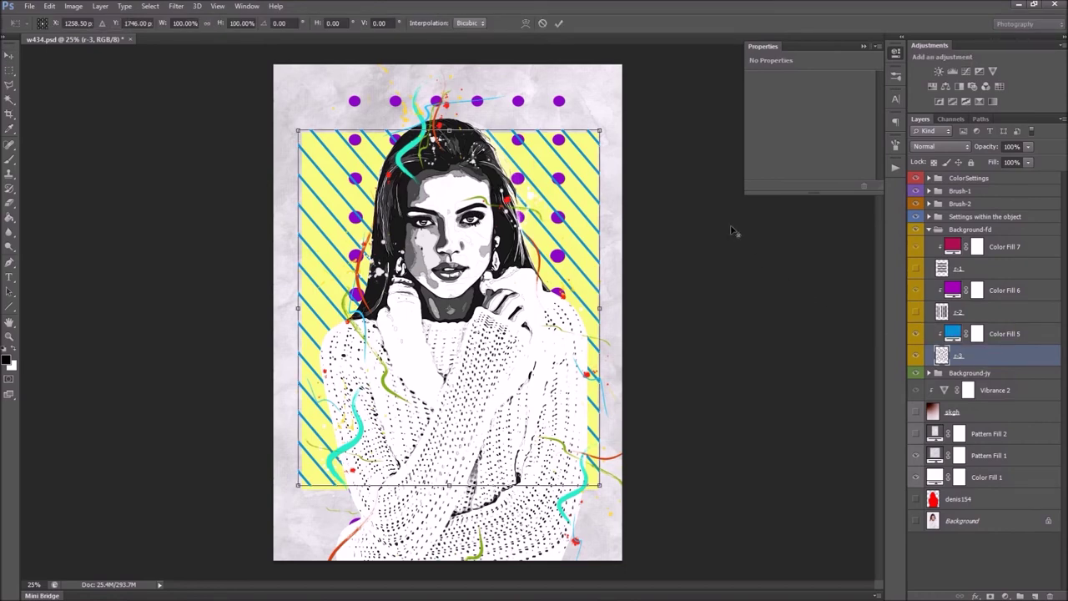
pyautogui.moveTo(605, 116); pyautogui.dragTo(611, 117)
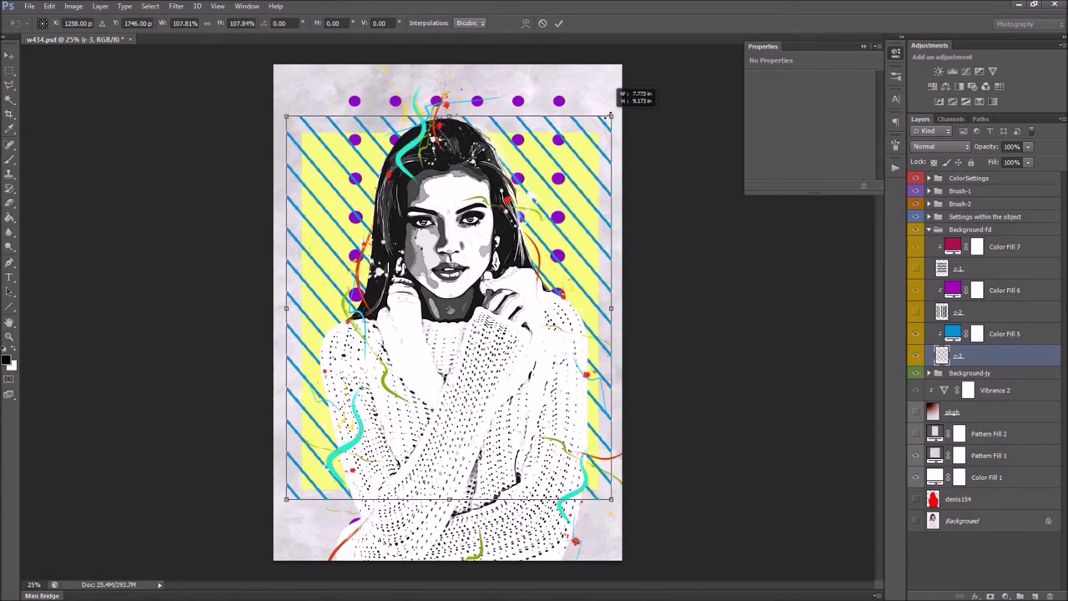
pyautogui.click(559, 24)
pyautogui.moveTo(568, 151); pyautogui.dragTo(570, 230)
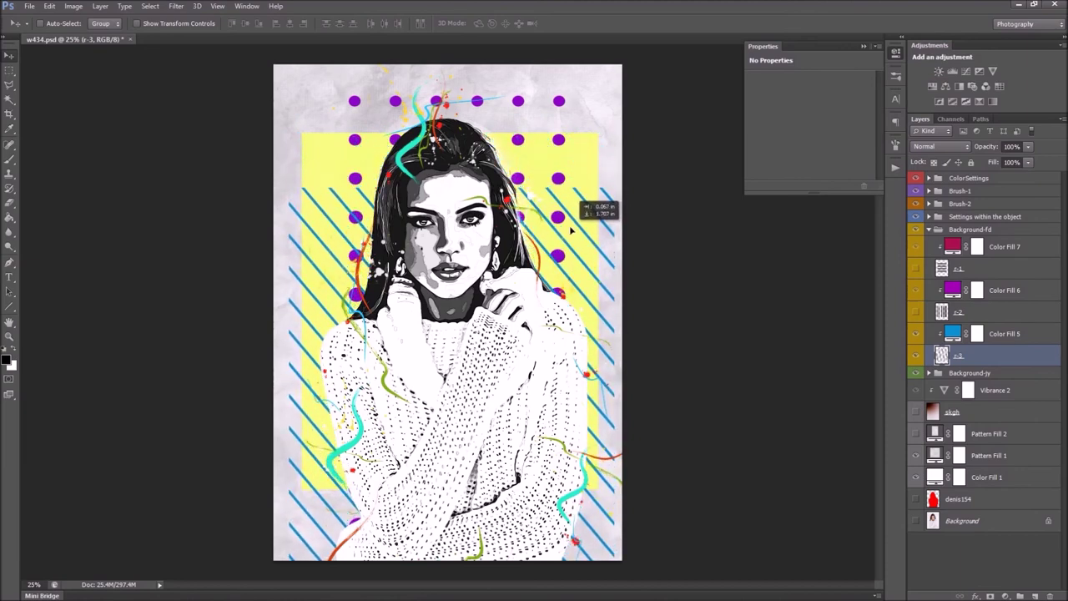
pyautogui.moveTo(571, 231); pyautogui.dragTo(572, 232)
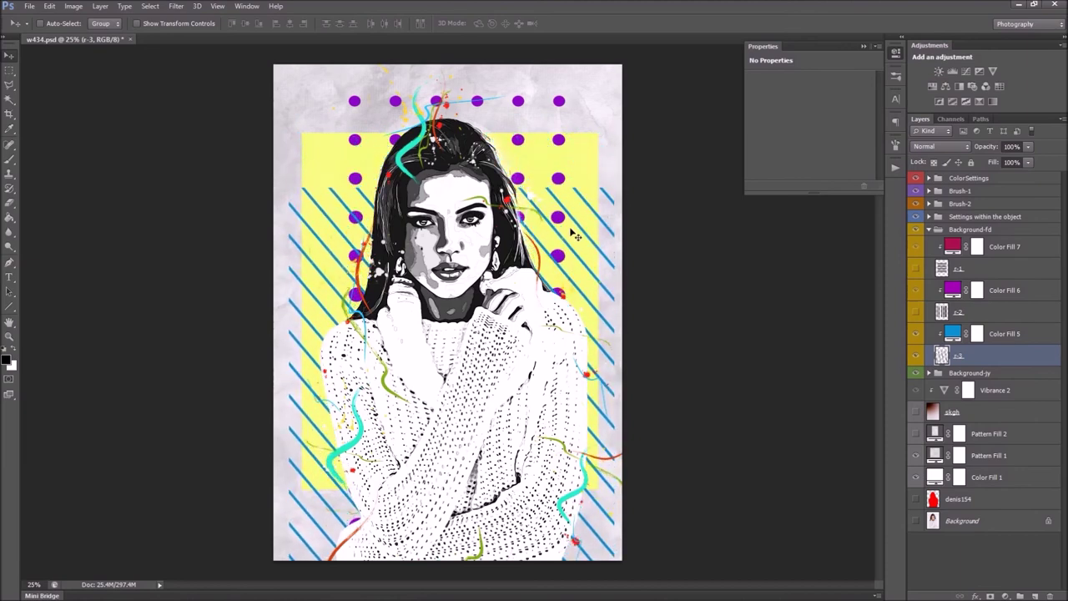
# - Show the r-1 horizontal bars and move them slightly down
pyautogui.click(916, 271)
pyautogui.click(967, 274)
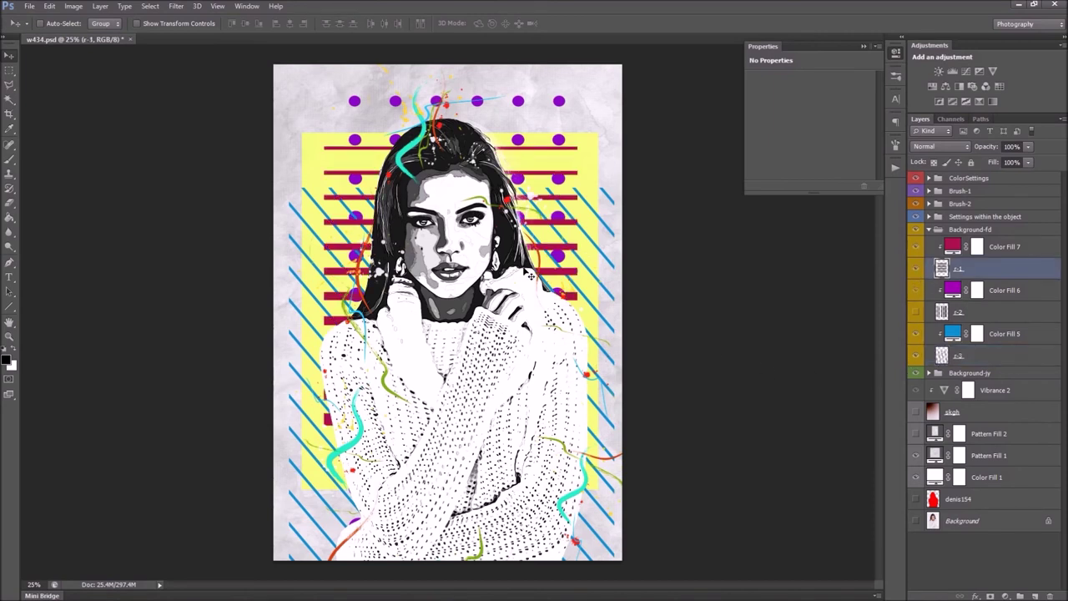
pyautogui.moveTo(530, 257); pyautogui.dragTo(527, 273)
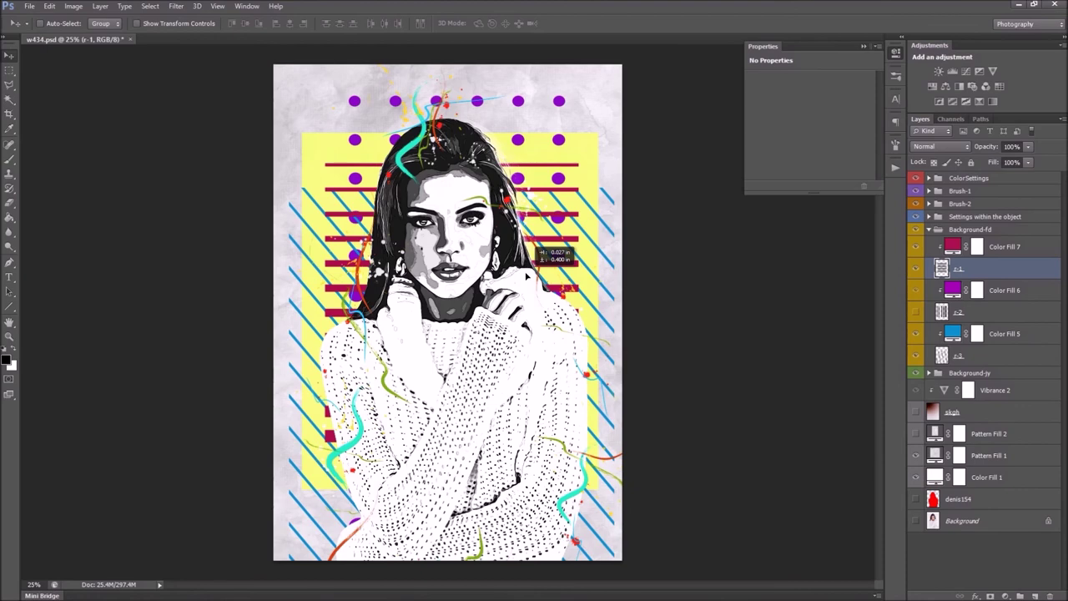
# - Set Color Fill 7 to near-black 121212 so the bars turn black
pyautogui.doubleClick(953, 247)
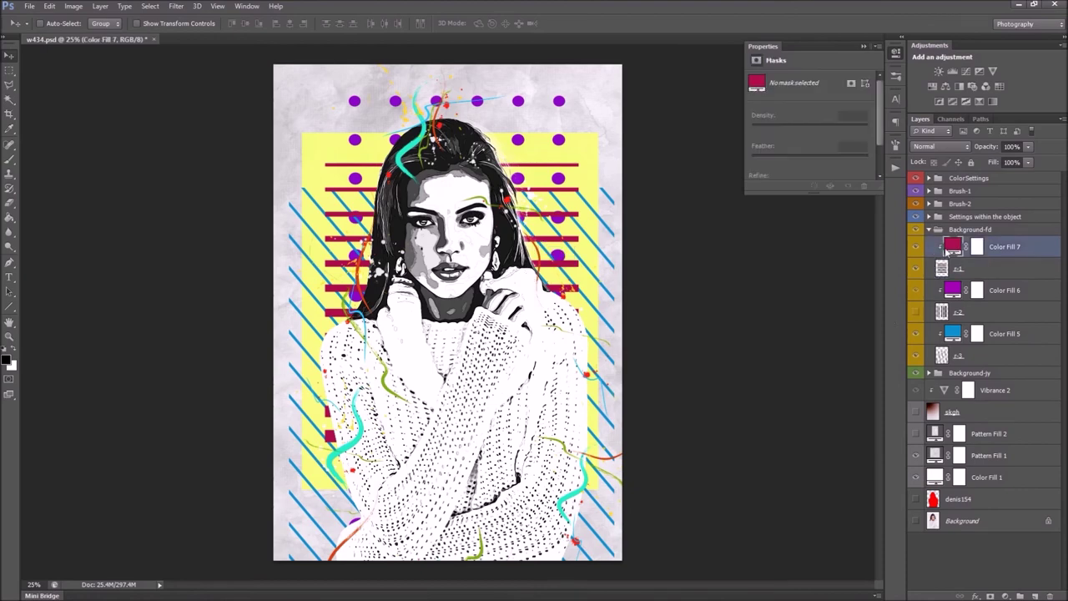
pyautogui.moveTo(640, 204); pyautogui.dragTo(590, 157)
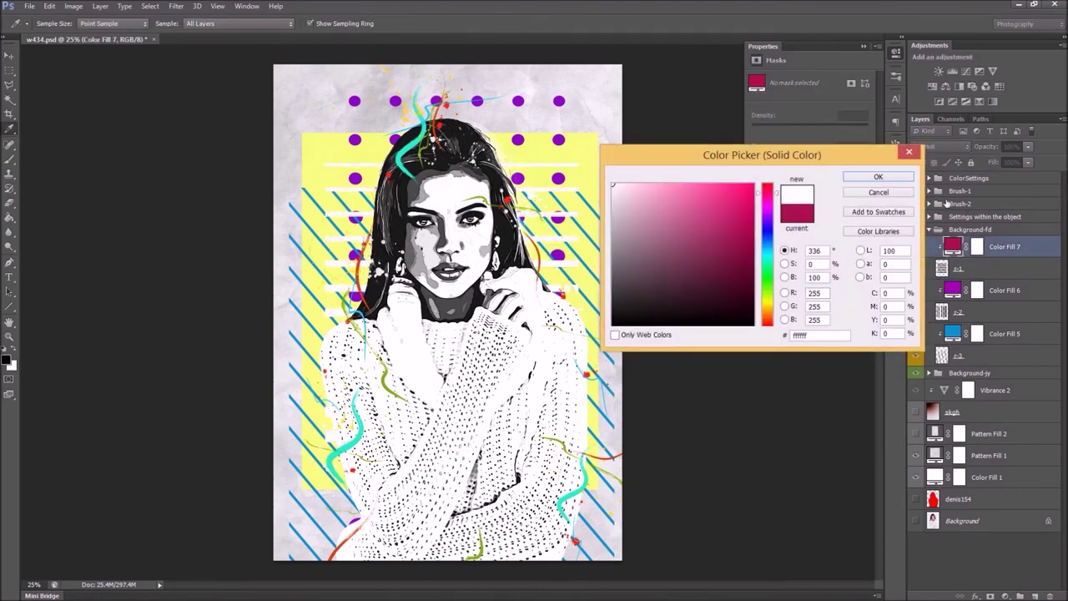
pyautogui.moveTo(652, 274); pyautogui.dragTo(599, 311)
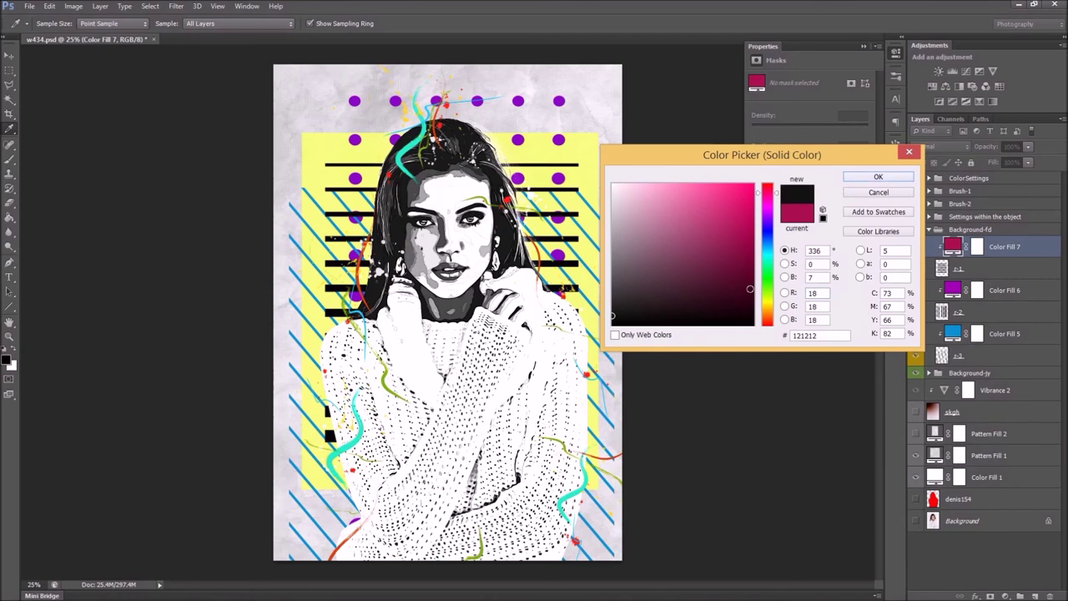
pyautogui.click(878, 177)
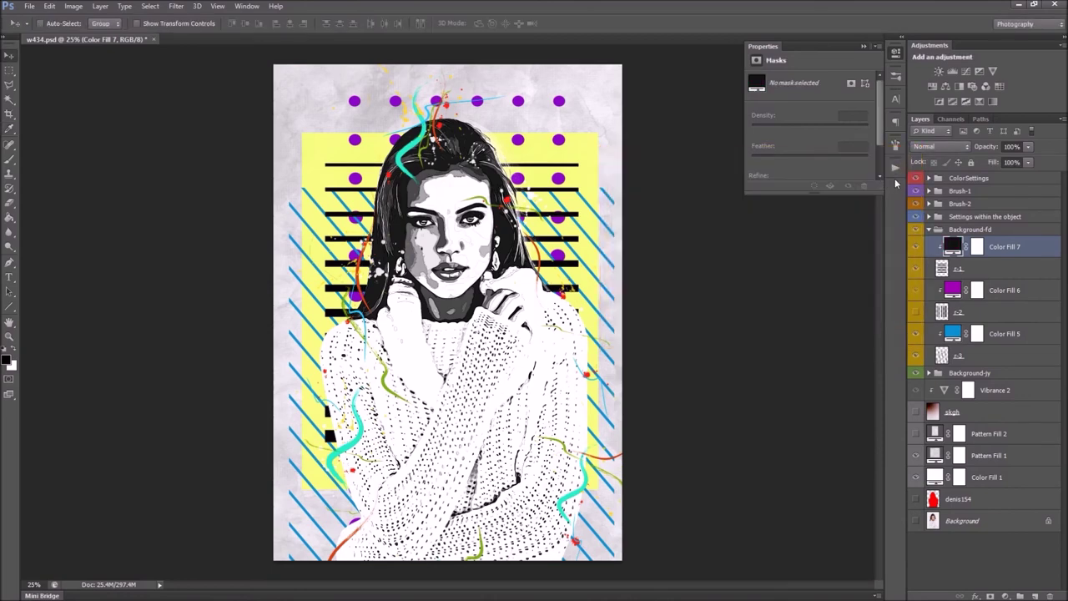
pyautogui.click(970, 355)
pyautogui.click(938, 233)
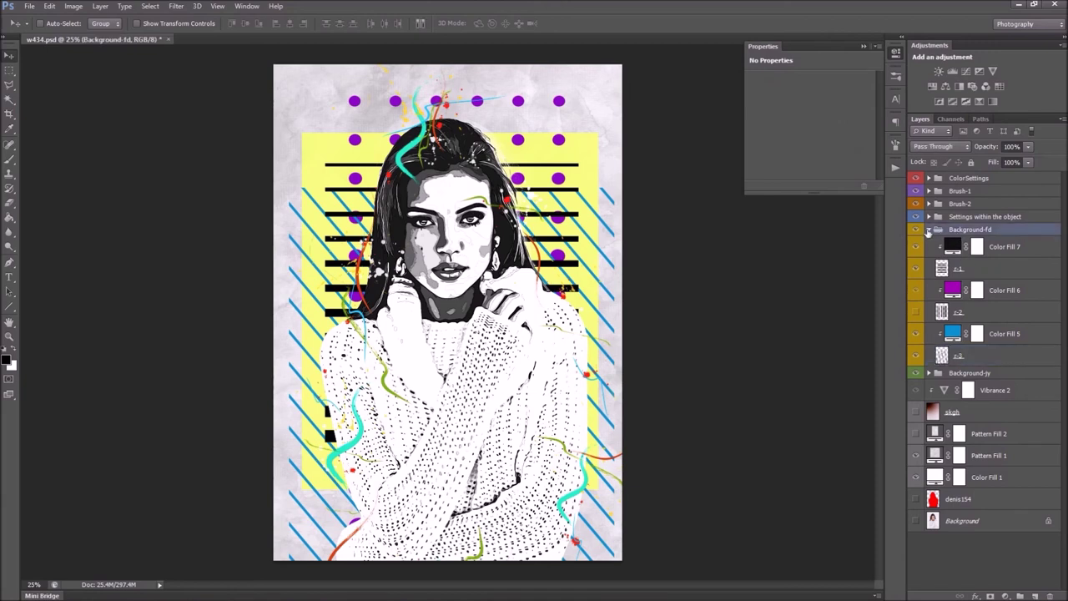
# - Show the r-4 diagonal stripes in Background-jy, hide Background-fd, and shift the stripes down
pyautogui.click(929, 230)
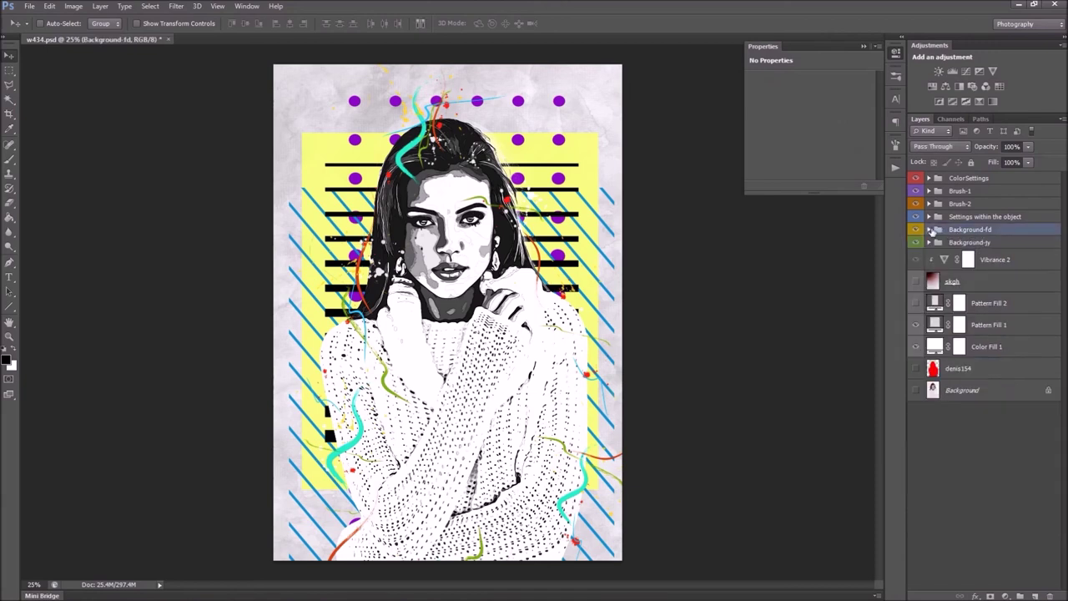
pyautogui.click(946, 244)
pyautogui.click(929, 242)
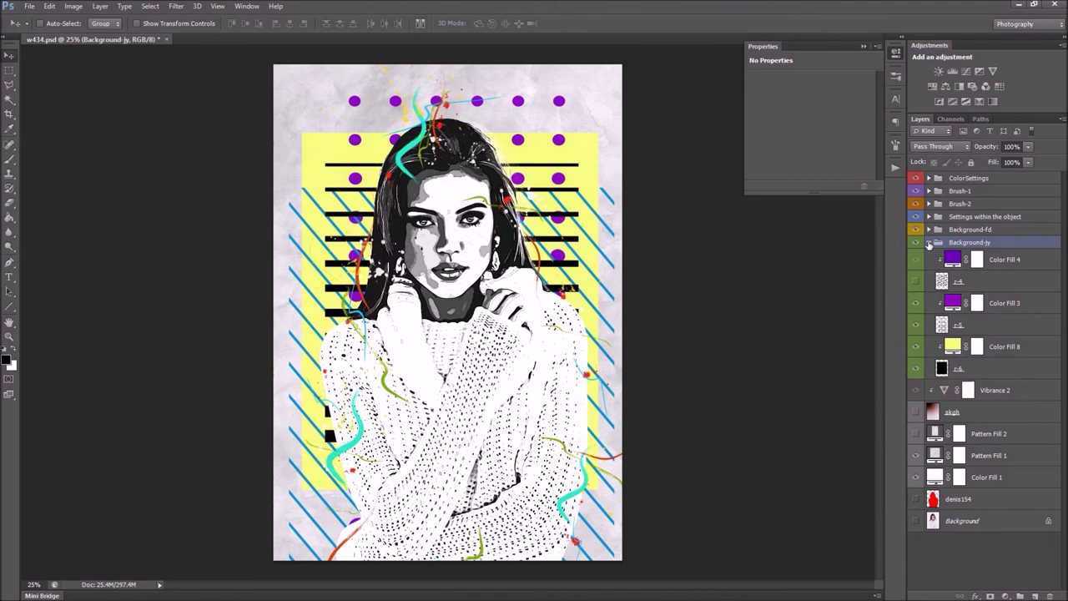
pyautogui.click(958, 283)
pyautogui.click(915, 282)
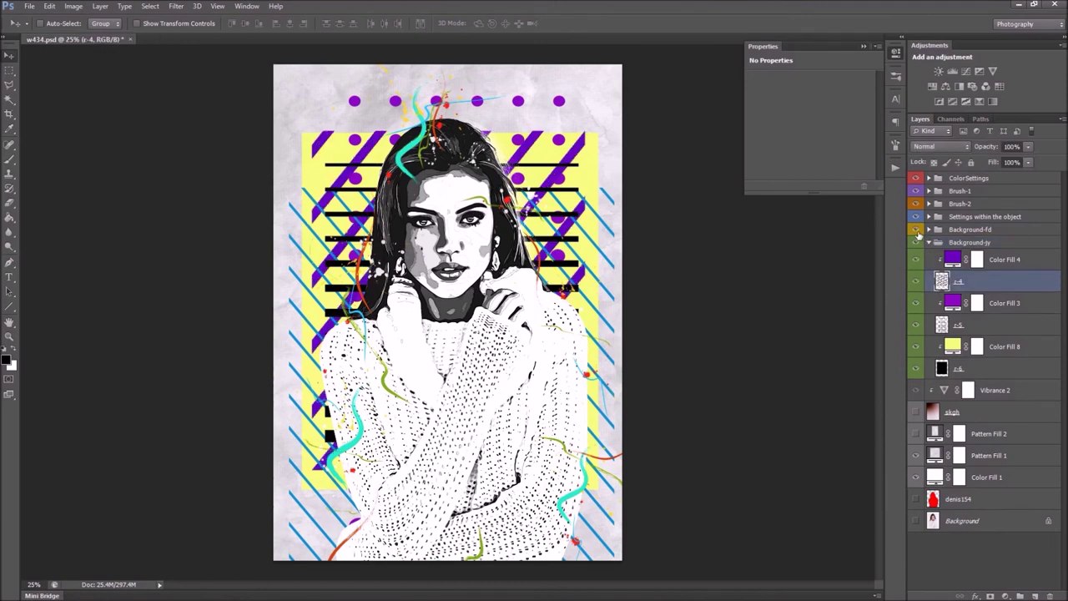
pyautogui.click(917, 229)
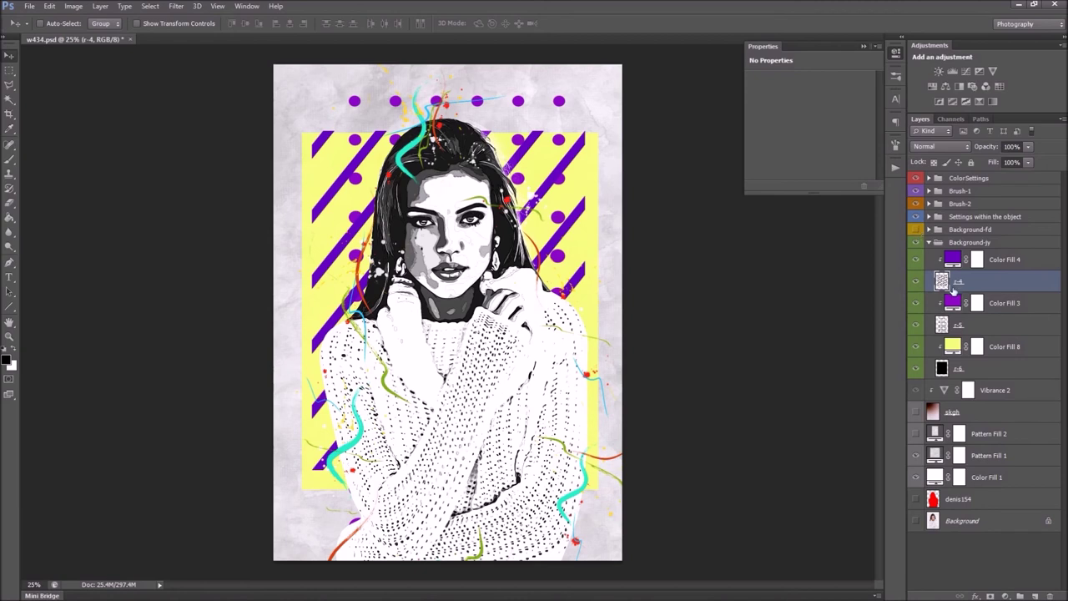
pyautogui.moveTo(563, 280); pyautogui.dragTo(567, 300)
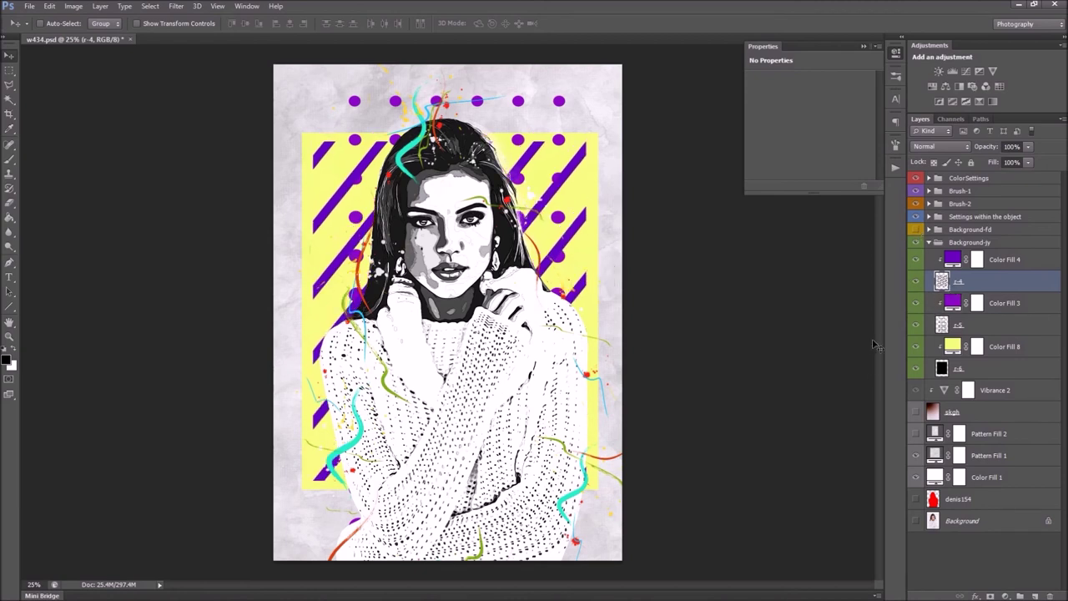
# - Recolour Color Fill 4 to green 83b400, then toggle the purple dots to compare
pyautogui.click(964, 326)
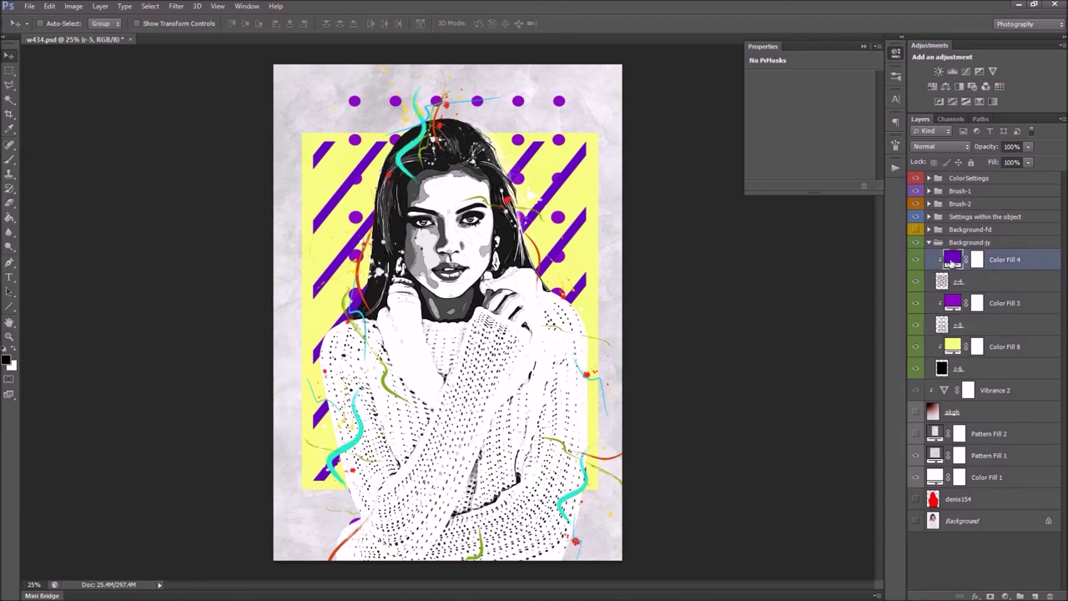
pyautogui.doubleClick(953, 259)
pyautogui.moveTo(758, 242); pyautogui.dragTo(766, 268)
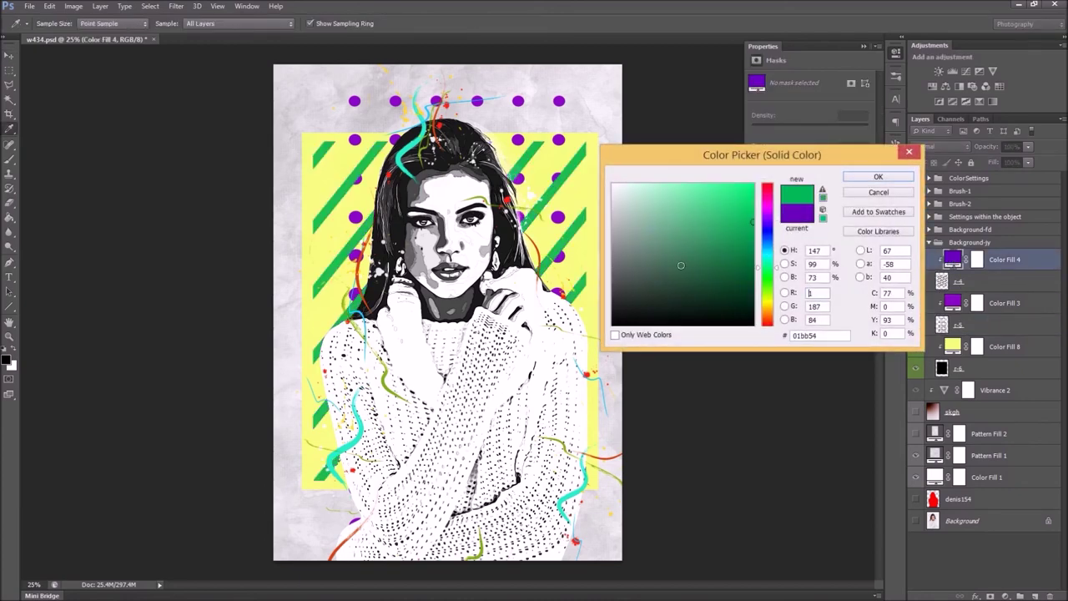
pyautogui.click(616, 323)
pyautogui.moveTo(661, 255)
pyautogui.mouseDown()
pyautogui.moveTo(639, 201)
pyautogui.moveTo(738, 227)
pyautogui.moveTo(769, 211)
pyautogui.moveTo(769, 296)
pyautogui.mouseUp()
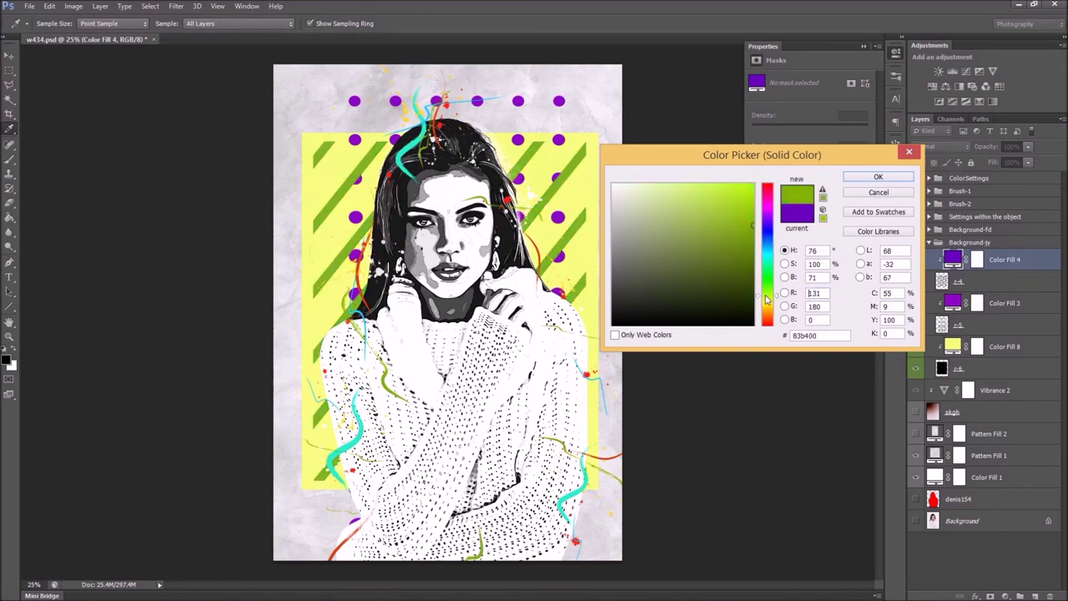
pyautogui.click(878, 176)
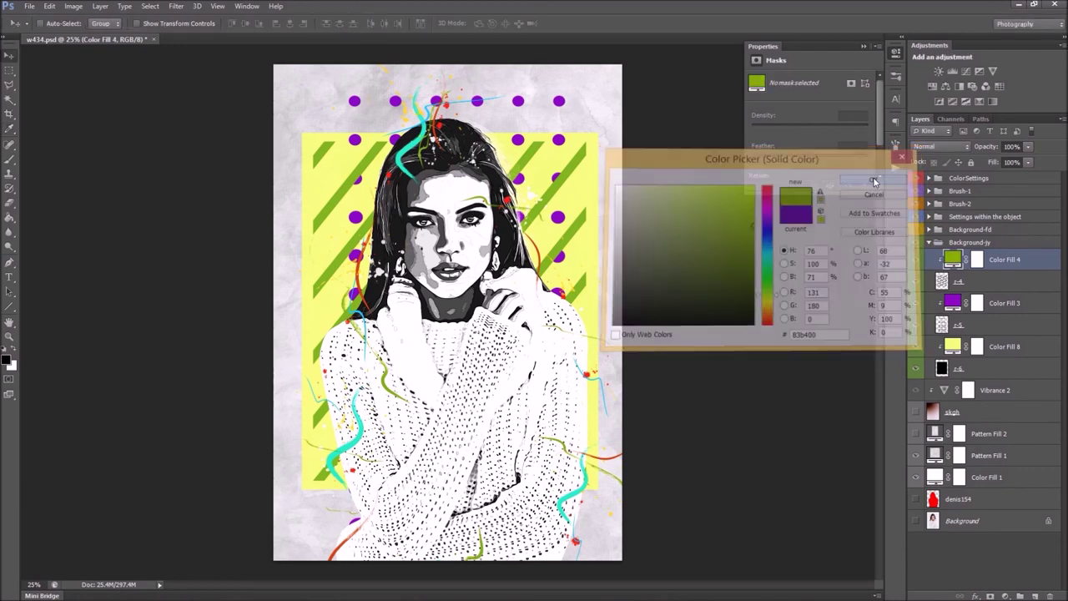
pyautogui.click(973, 328)
pyautogui.click(917, 327)
pyautogui.click(952, 304)
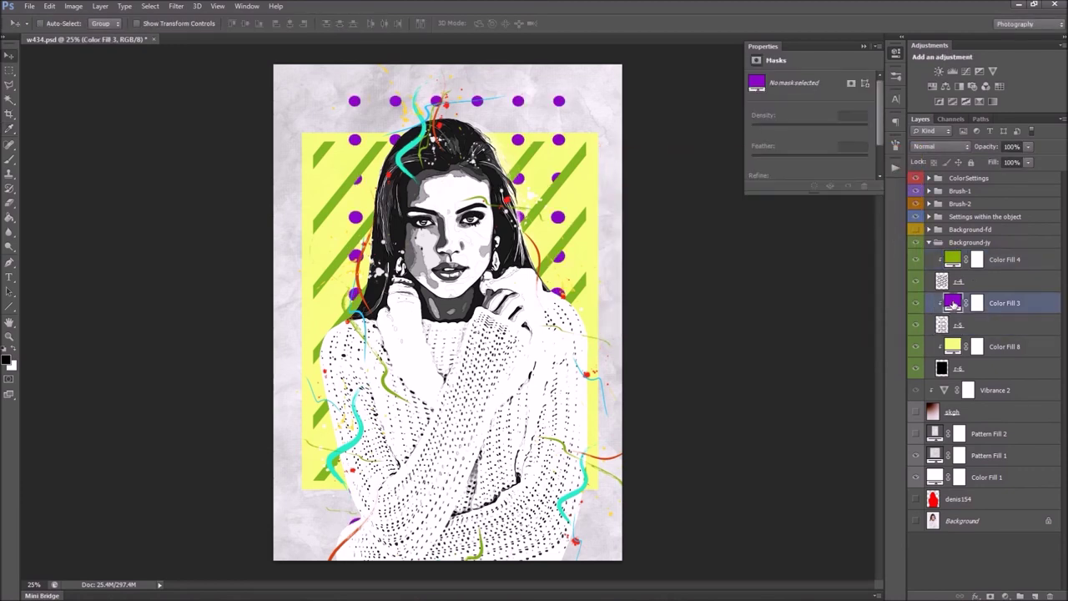
# - Try cyan, green, white, black and magenta for the dots, then keep them purple
pyautogui.doubleClick(952, 304)
pyautogui.click(769, 255)
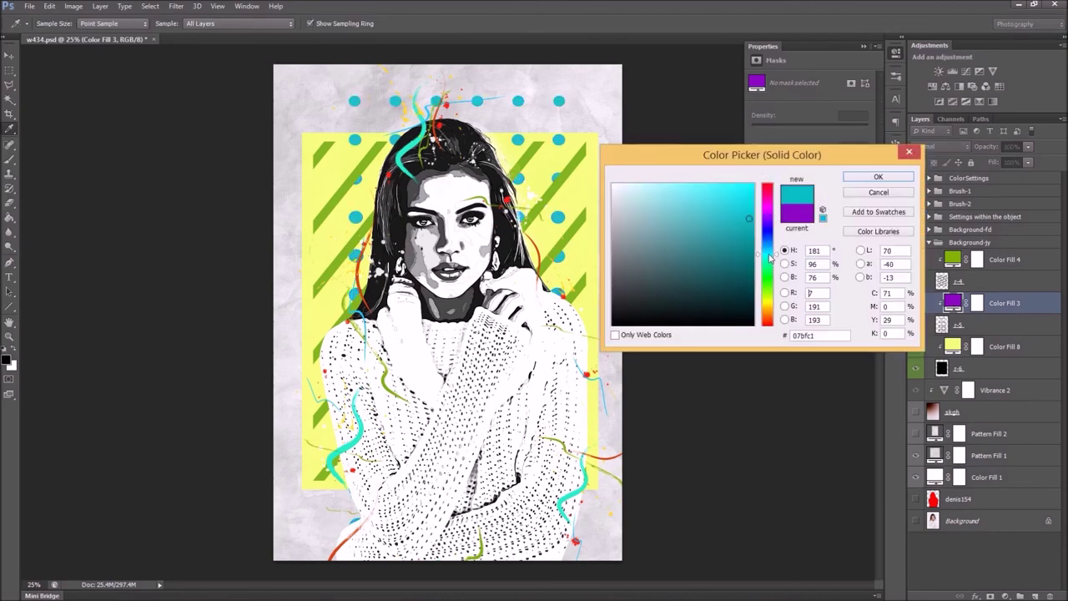
pyautogui.moveTo(769, 259); pyautogui.dragTo(767, 282)
pyautogui.click(576, 173)
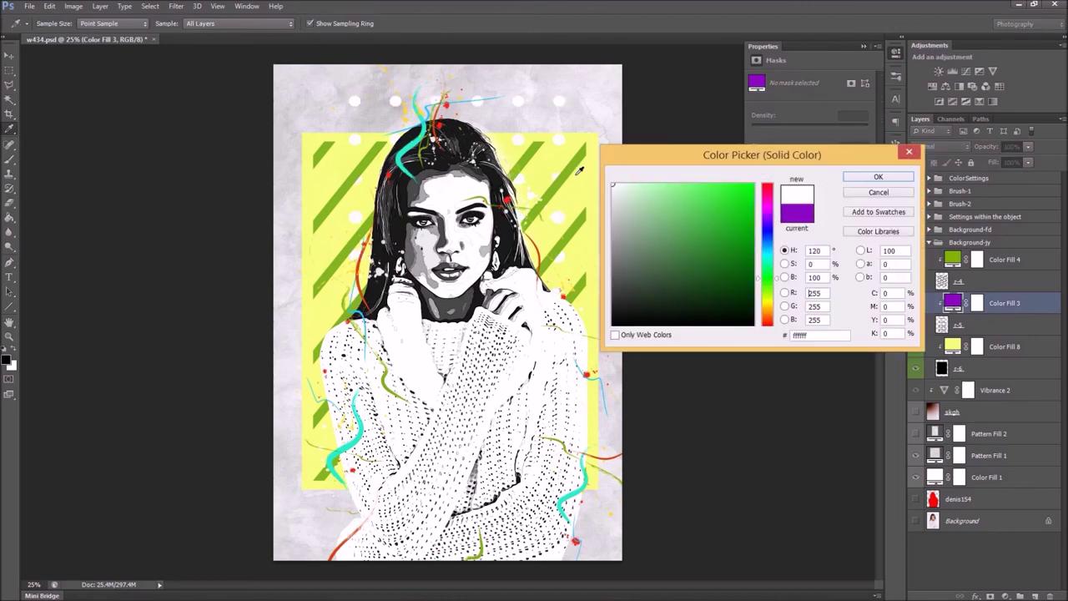
pyautogui.click(616, 305)
pyautogui.moveTo(742, 227); pyautogui.dragTo(752, 219)
pyautogui.click(768, 207)
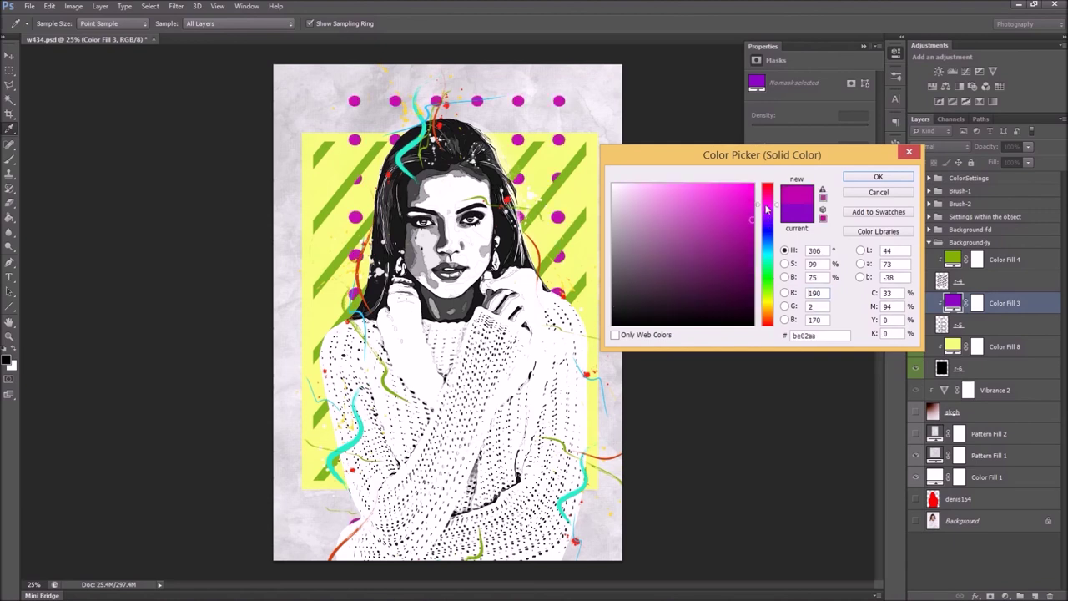
pyautogui.click(768, 216)
pyautogui.click(877, 177)
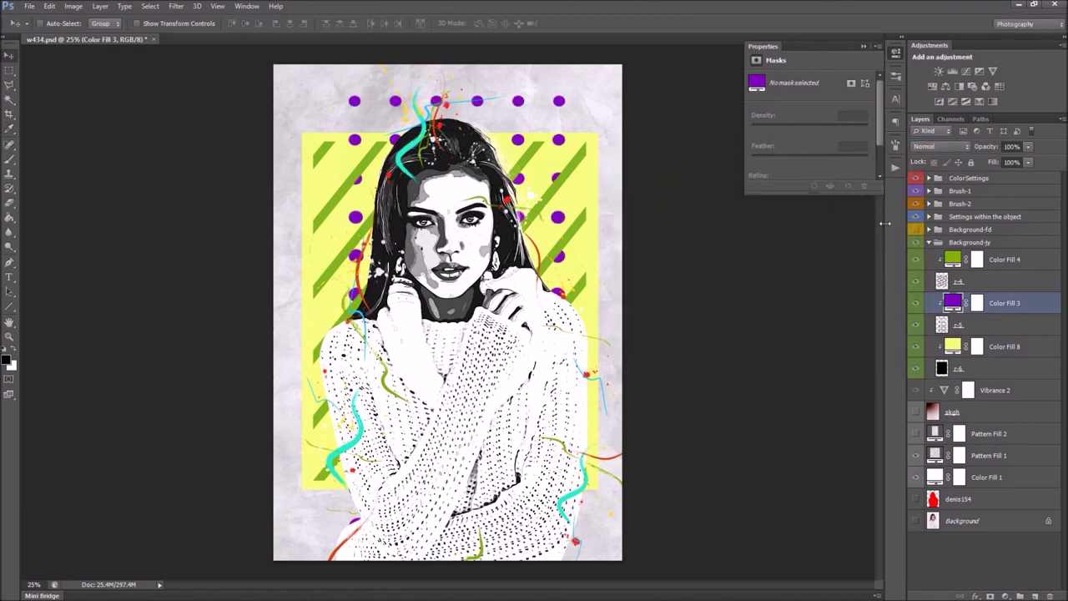
# - Move the r-5 dot pattern down so its top row sits inside the yellow panel
pyautogui.click(981, 330)
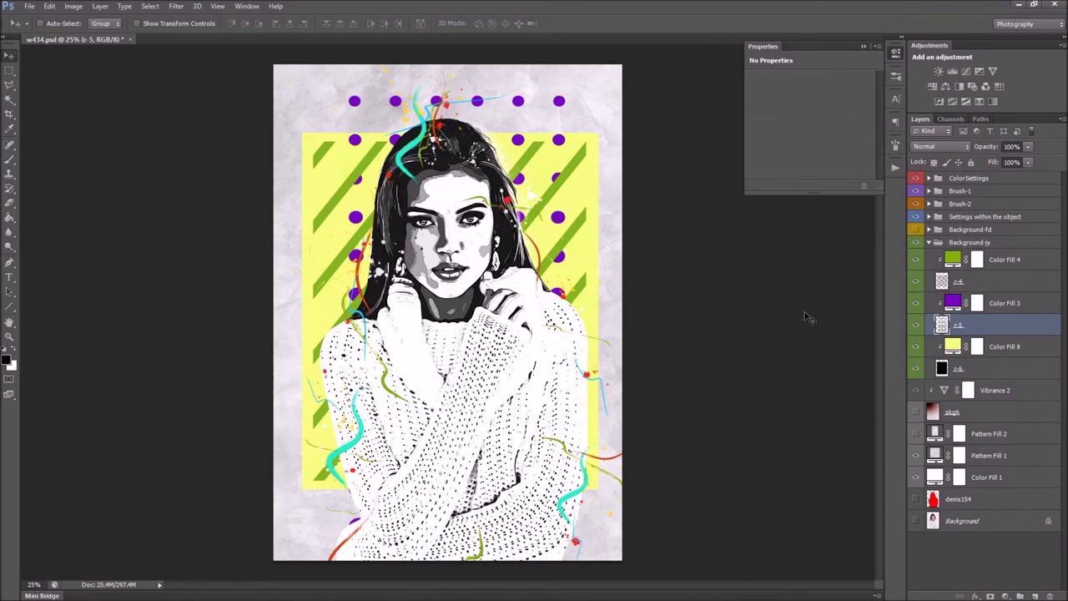
pyautogui.hotkey('ctrl', 't')
pyautogui.moveTo(550, 178); pyautogui.dragTo(543, 227)
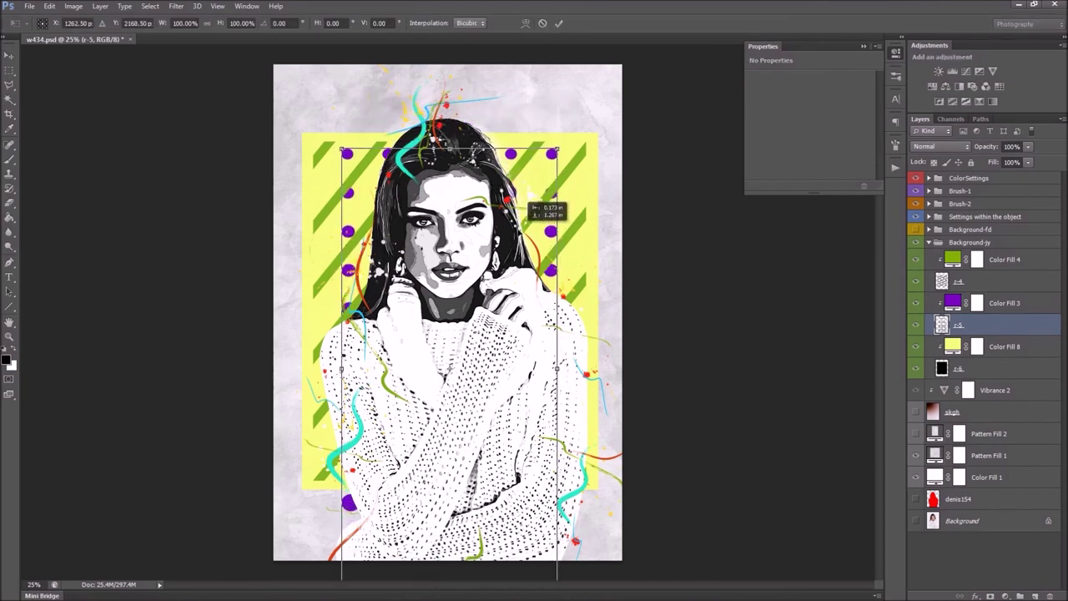
pyautogui.moveTo(530, 199); pyautogui.dragTo(522, 222)
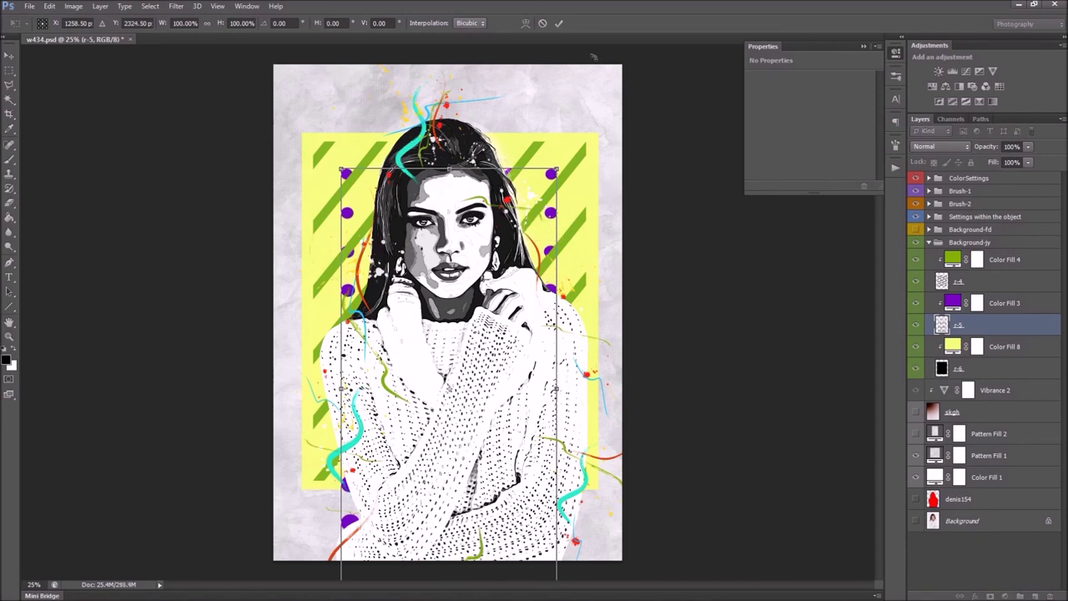
pyautogui.click(559, 23)
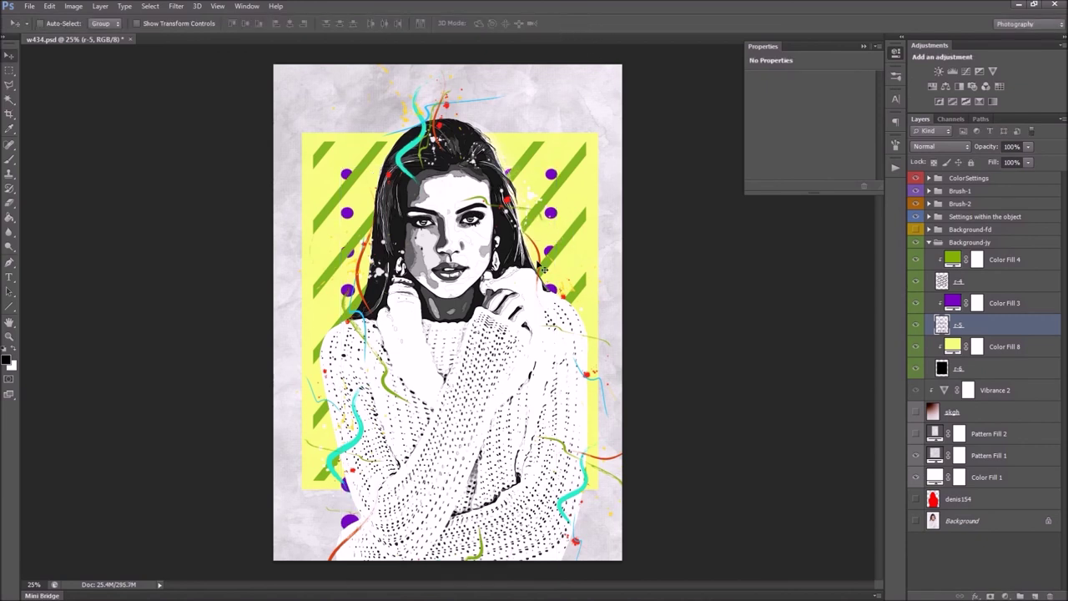
pyautogui.moveTo(549, 267); pyautogui.dragTo(550, 262)
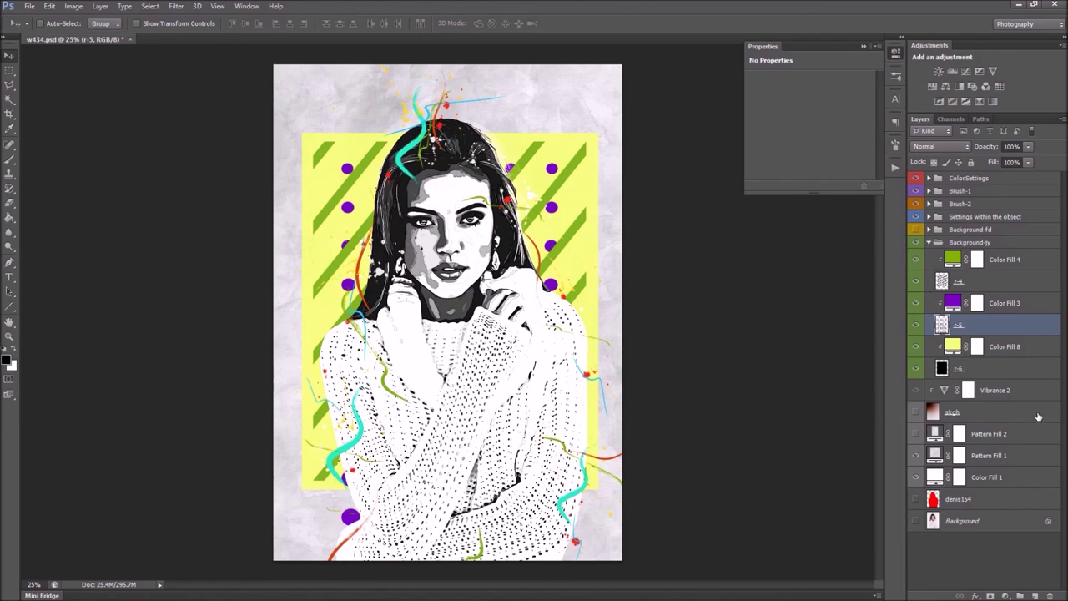
pyautogui.click(978, 374)
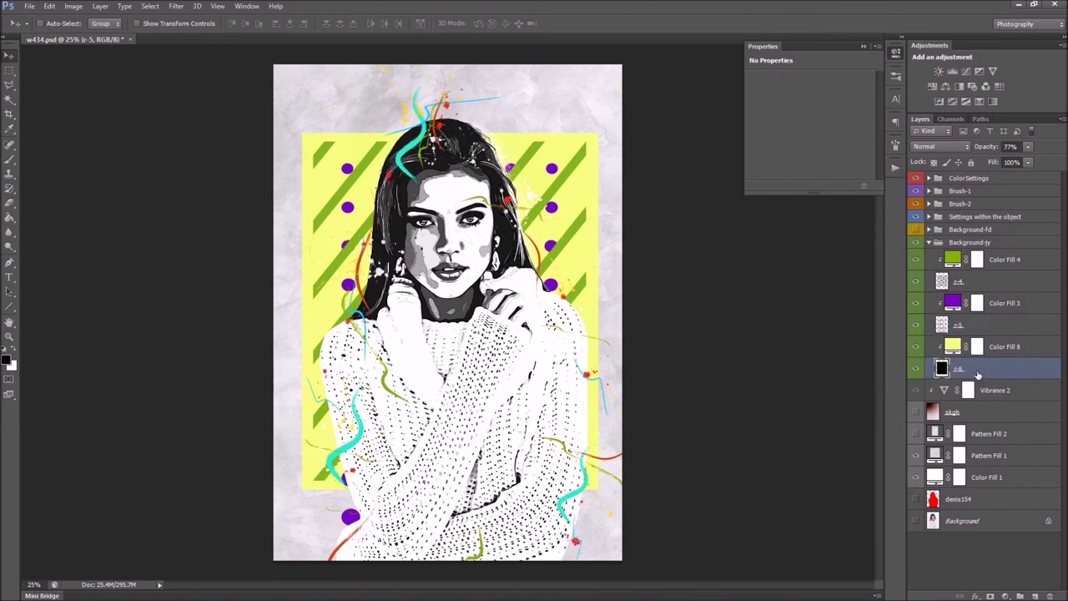
# - Compare the yellow panel on and off, then set r-6 opacity to 80%
pyautogui.click(914, 370)
pyautogui.click(914, 370)
pyautogui.click(1030, 149)
pyautogui.moveTo(1006, 164); pyautogui.dragTo(1040, 169)
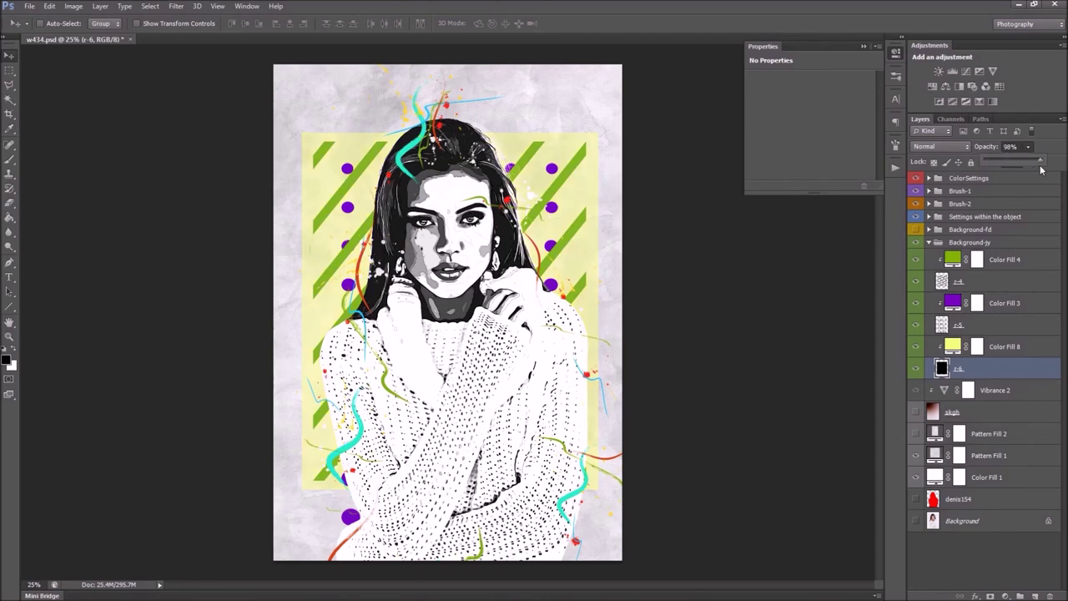
# - Test purple and other Color Fill 8 hues, cancel to keep yellow, and collapse Background-jy
pyautogui.doubleClick(954, 346)
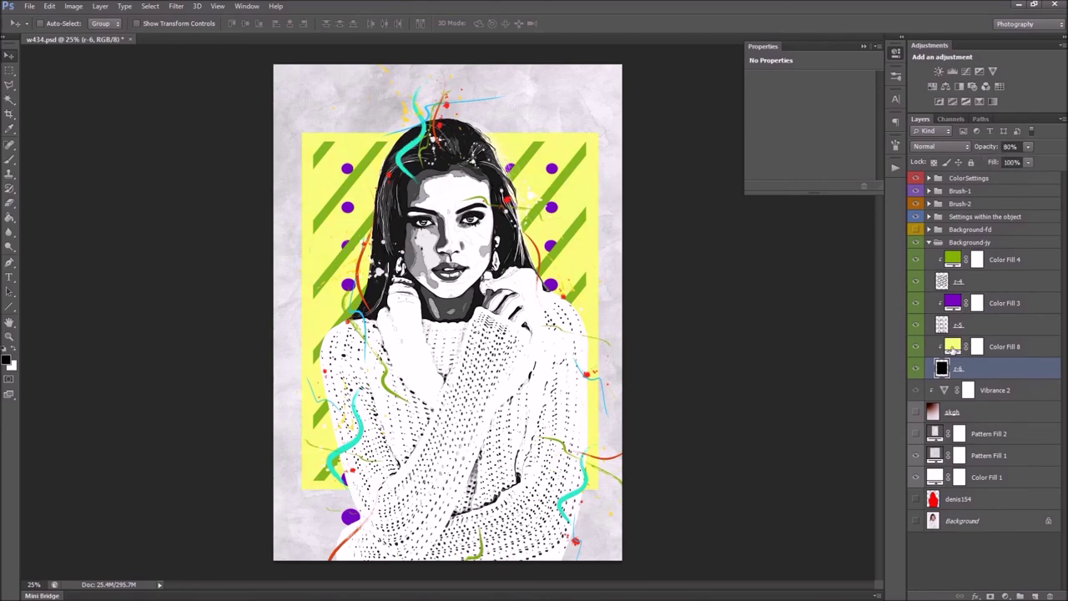
pyautogui.moveTo(775, 280); pyautogui.dragTo(764, 220)
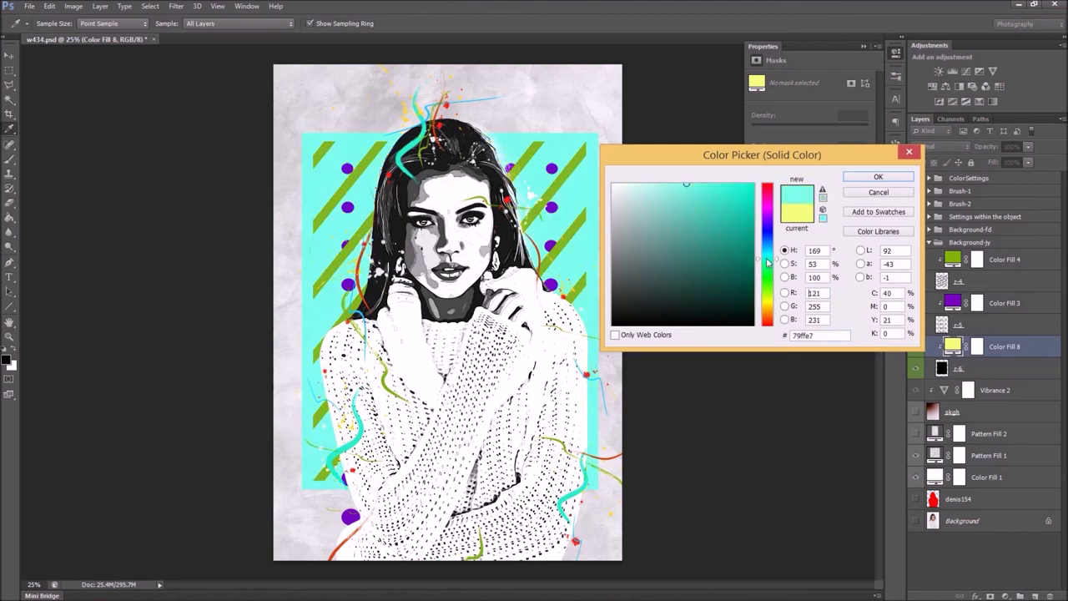
pyautogui.moveTo(675, 185)
pyautogui.mouseDown()
pyautogui.moveTo(651, 181)
pyautogui.moveTo(666, 184)
pyautogui.mouseUp()
pyautogui.moveTo(767, 200)
pyautogui.mouseDown()
pyautogui.moveTo(767, 190)
pyautogui.moveTo(769, 327)
pyautogui.moveTo(767, 305)
pyautogui.mouseUp()
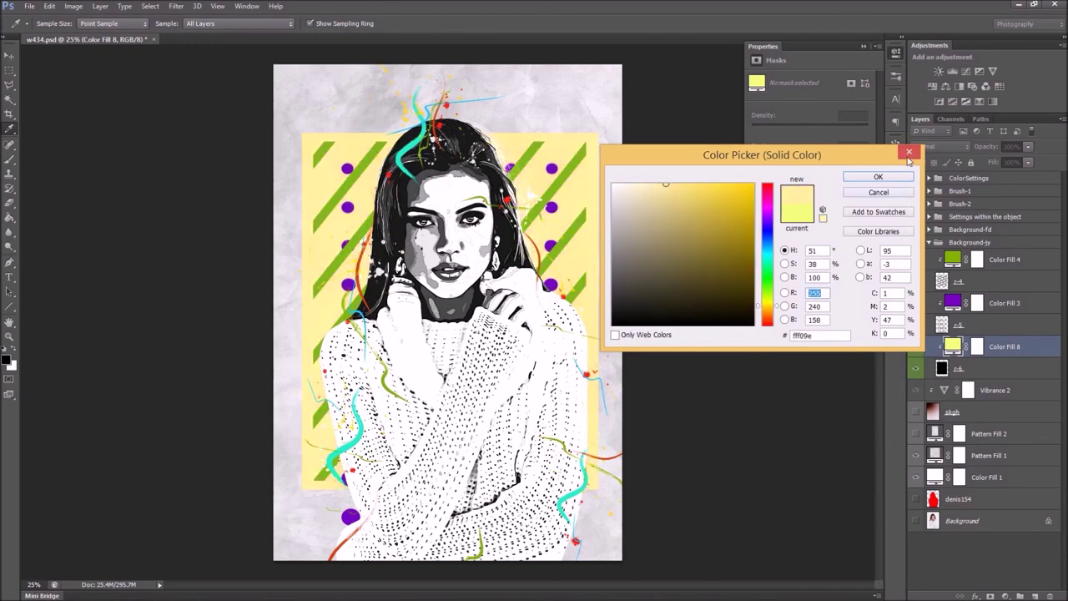
pyautogui.click(908, 155)
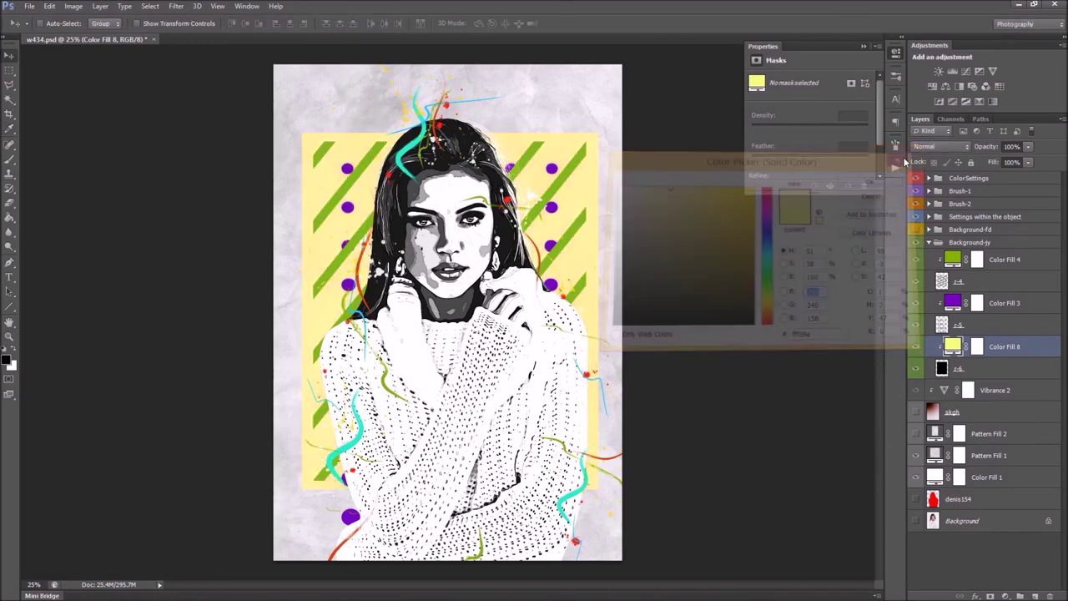
pyautogui.click(989, 243)
pyautogui.click(929, 242)
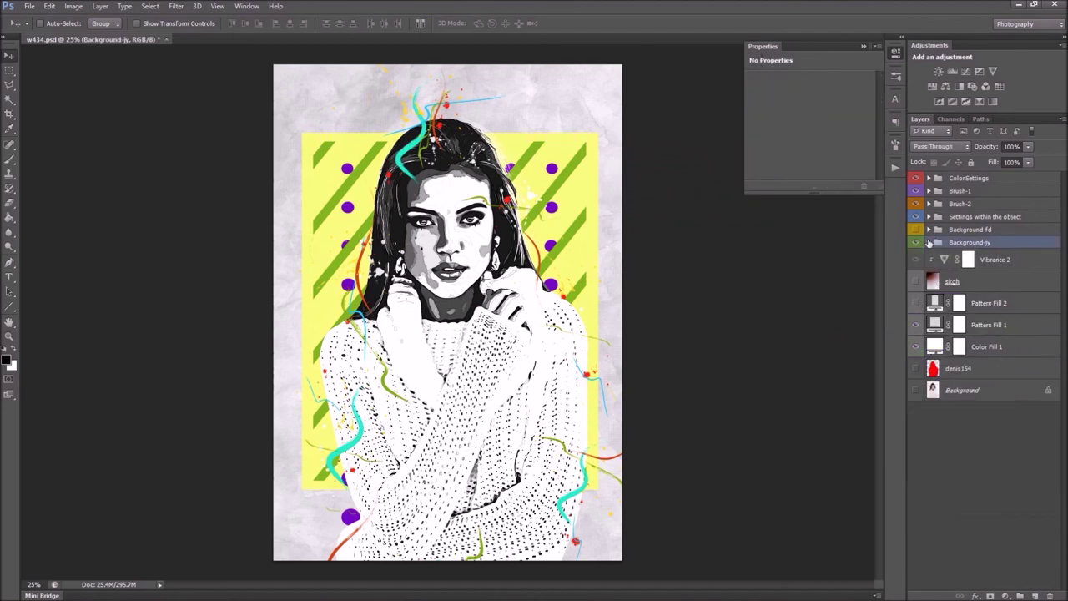
pyautogui.click(952, 282)
pyautogui.click(916, 282)
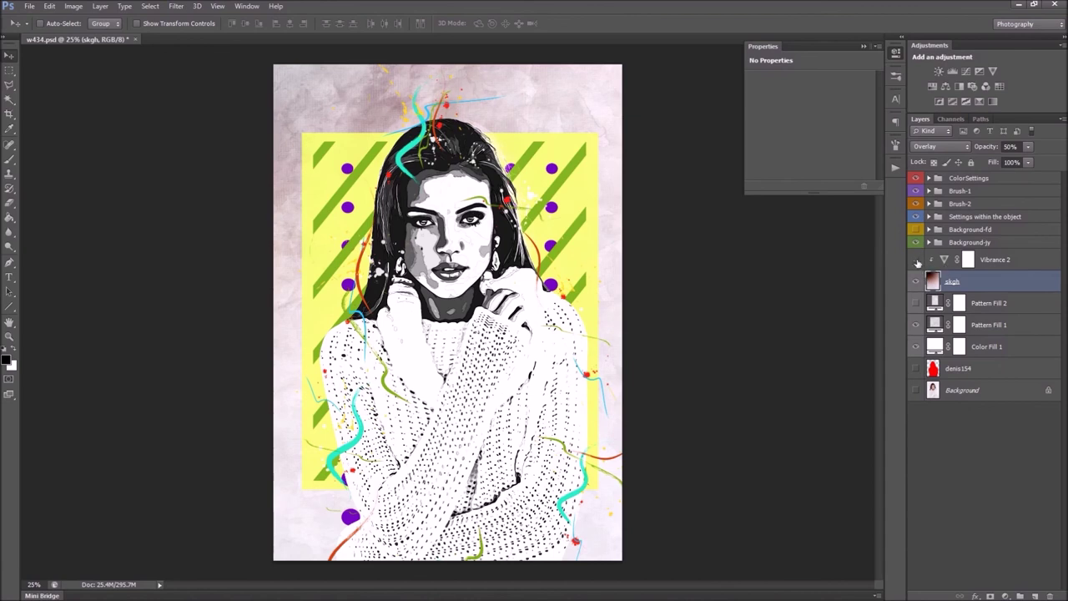
pyautogui.click(1029, 149)
pyautogui.moveTo(1015, 160)
pyautogui.mouseDown()
pyautogui.moveTo(1057, 164)
pyautogui.moveTo(1011, 171)
pyautogui.mouseUp()
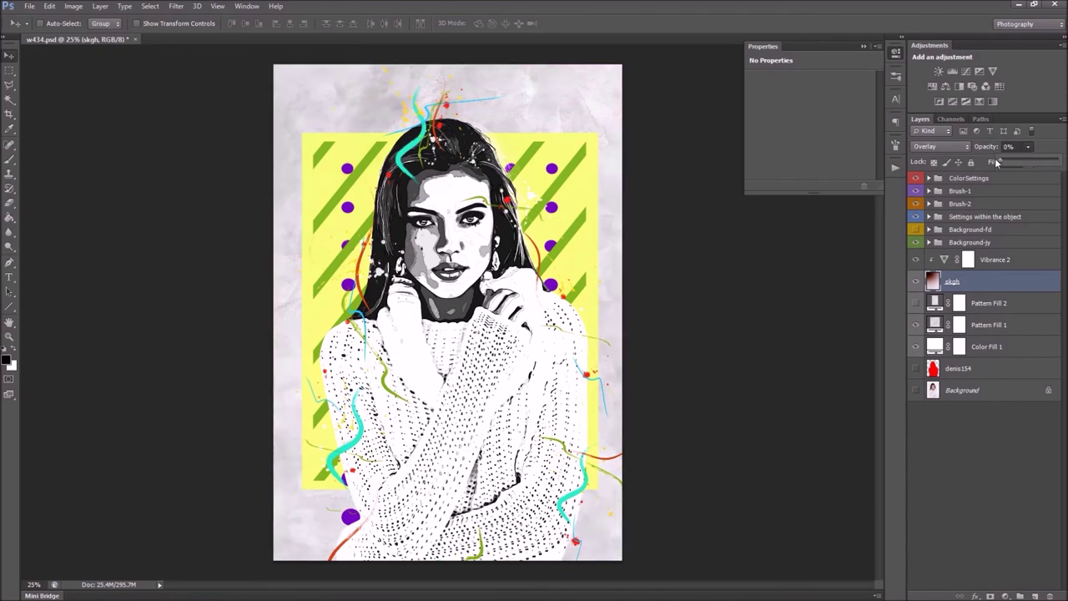
pyautogui.click(916, 282)
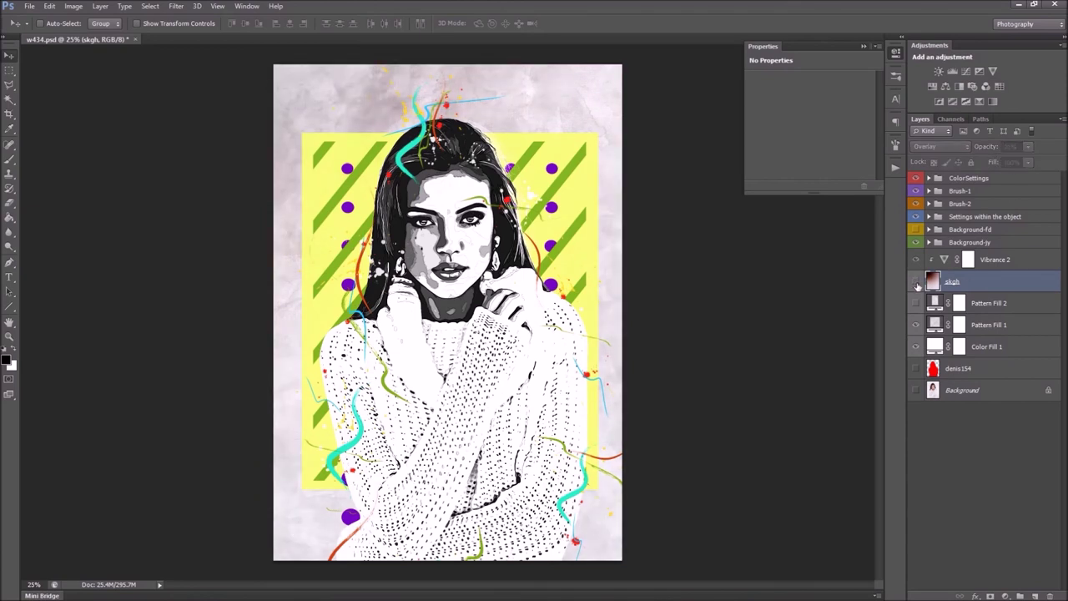
pyautogui.click(934, 305)
pyautogui.click(916, 303)
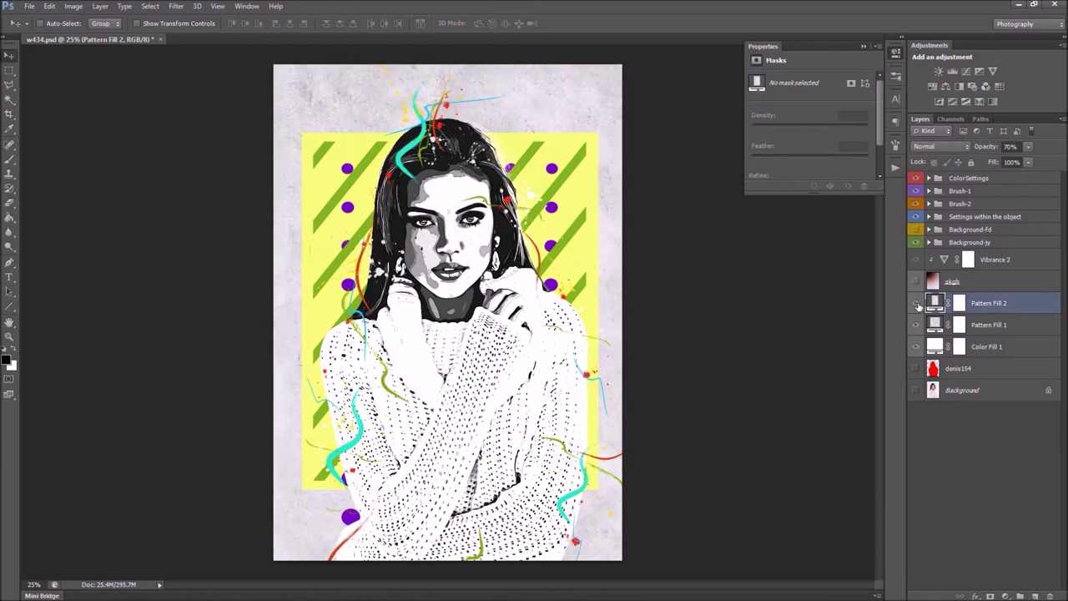
pyautogui.click(917, 304)
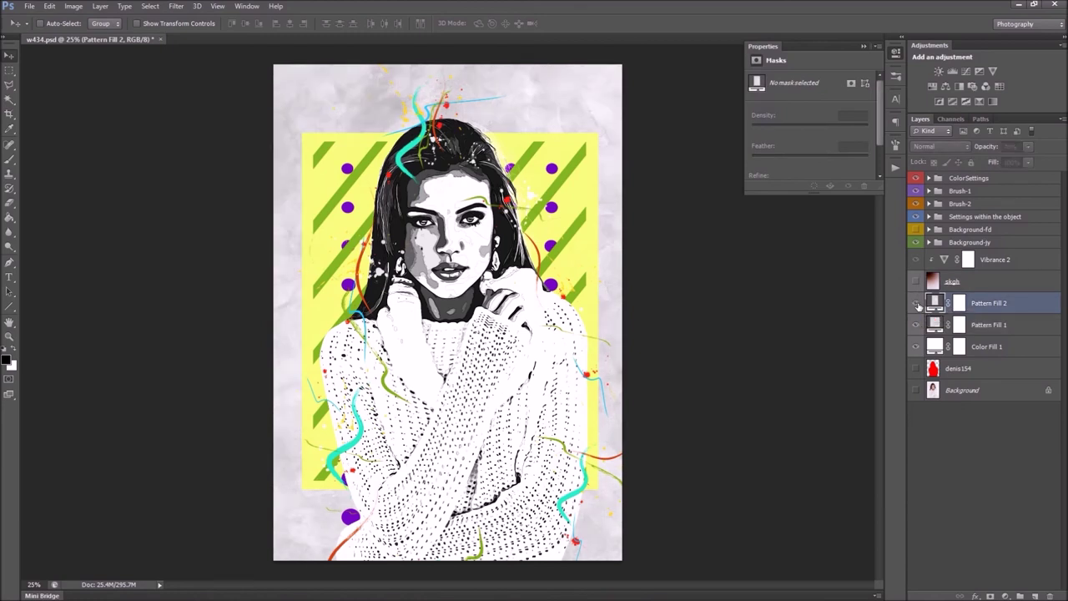
pyautogui.click(917, 304)
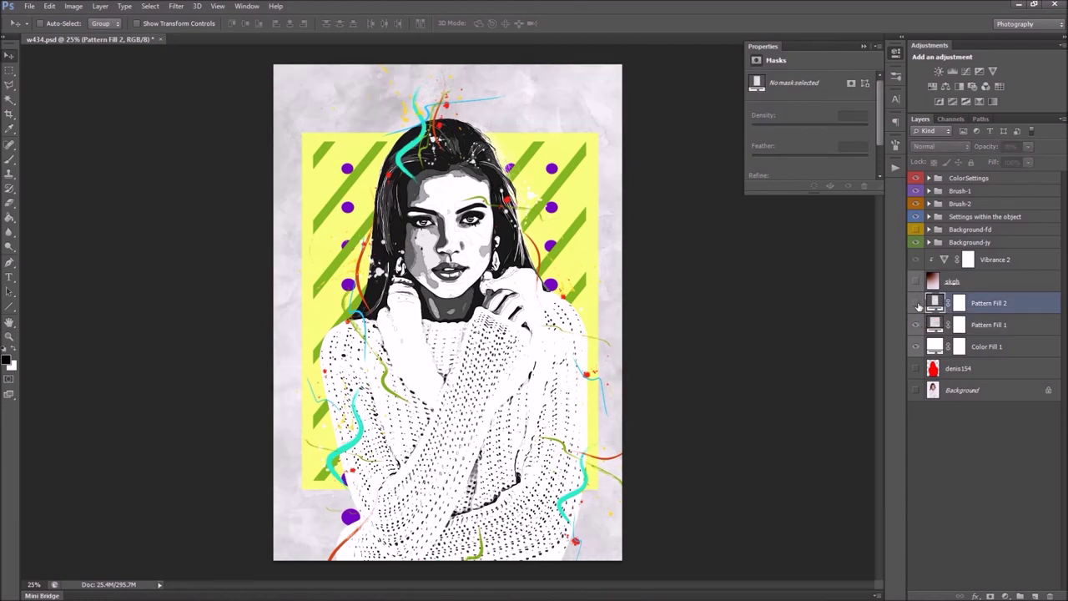